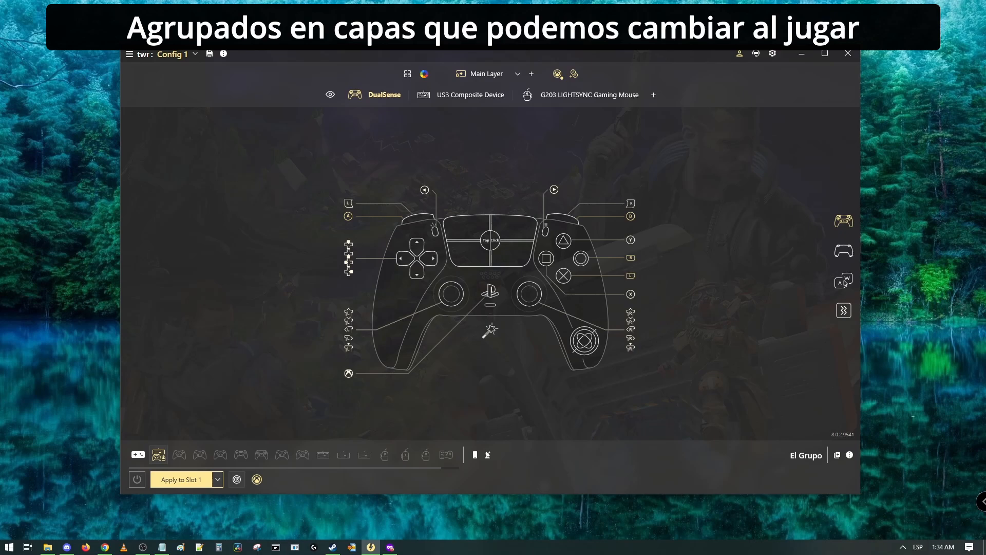
# - Switch to the Aiming layer and review its keyboard, mouse and DualSense mappings
pyautogui.click(518, 75)
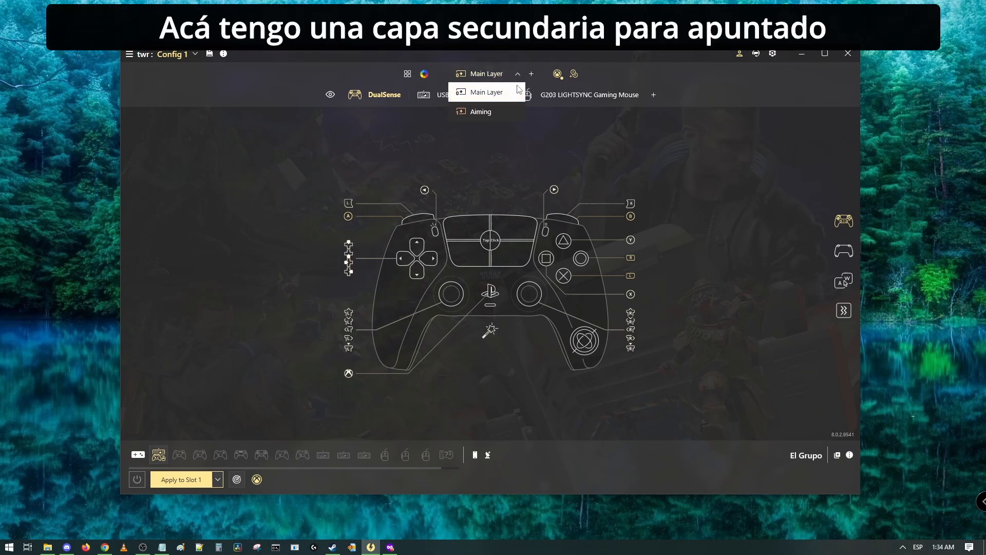
pyautogui.click(496, 113)
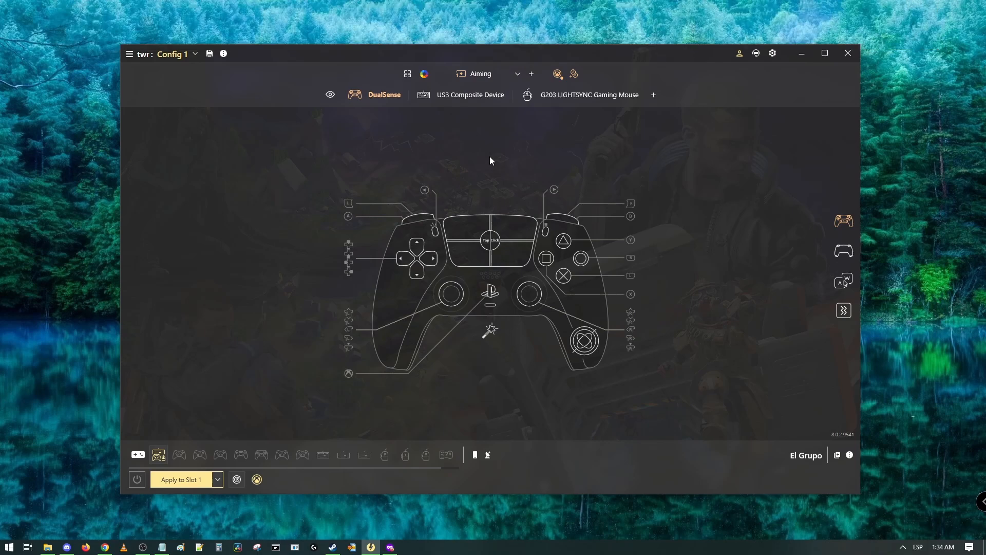
pyautogui.click(488, 96)
pyautogui.click(584, 96)
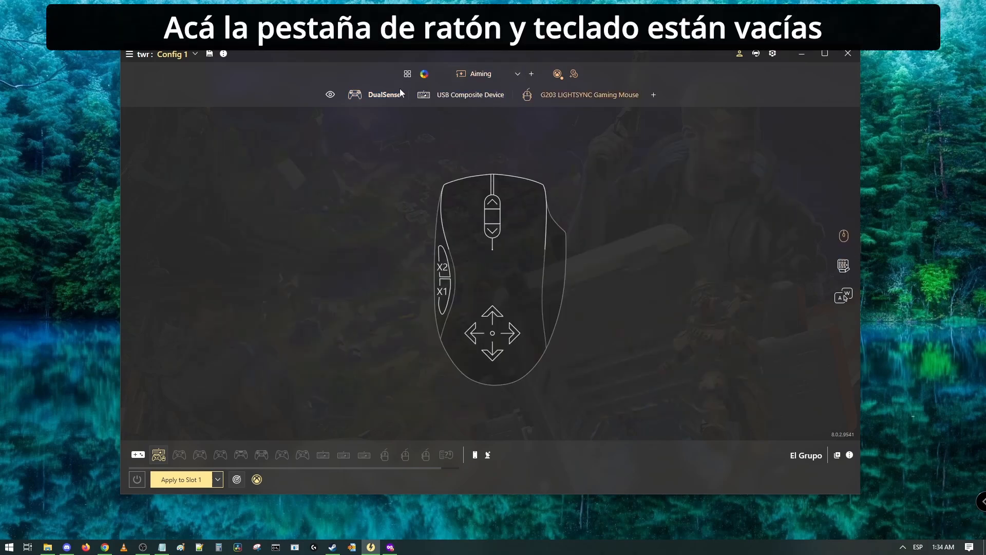
pyautogui.click(368, 95)
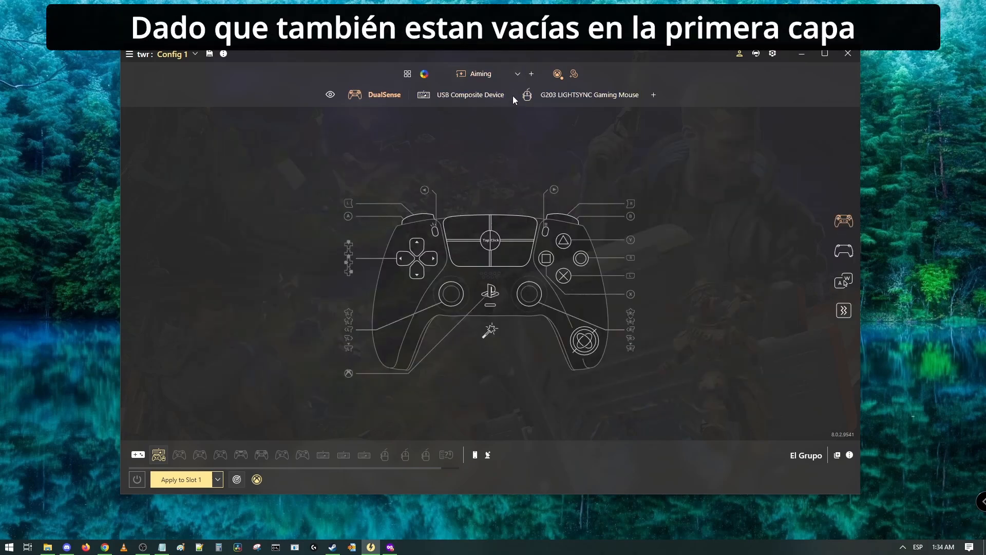
# - Return to the Main Layer and view the mappings of the G203 LIGHTSYNC Gaming Mouse
pyautogui.click(508, 78)
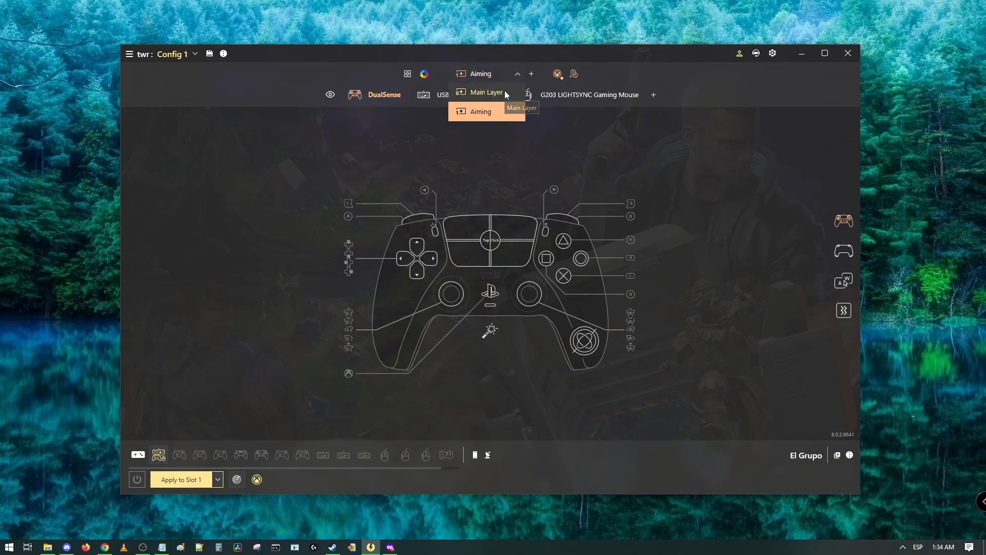
pyautogui.click(504, 91)
pyautogui.click(544, 98)
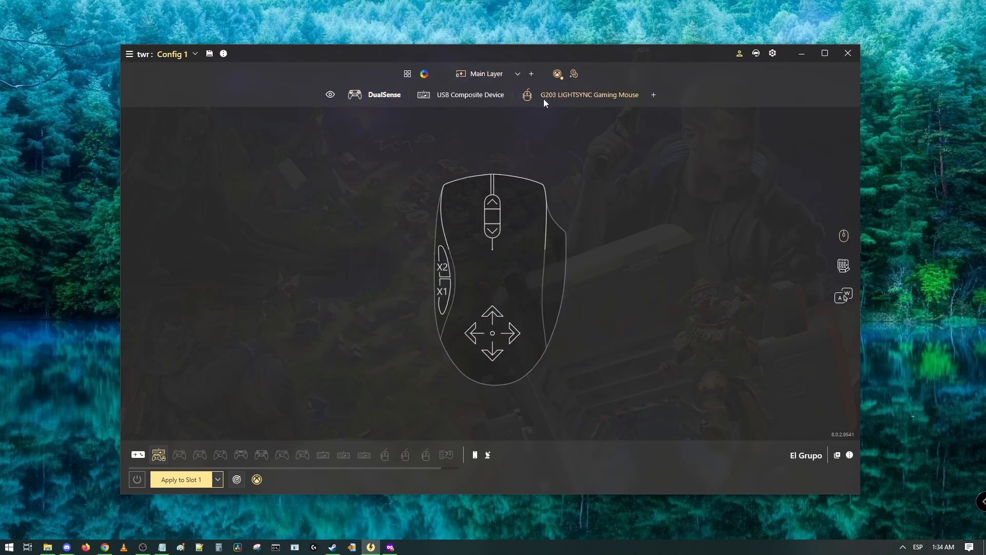
# - Add a shift layer from the Keyboard and Mouse to Gamepad preset and check it in the layer list
pyautogui.click(531, 74)
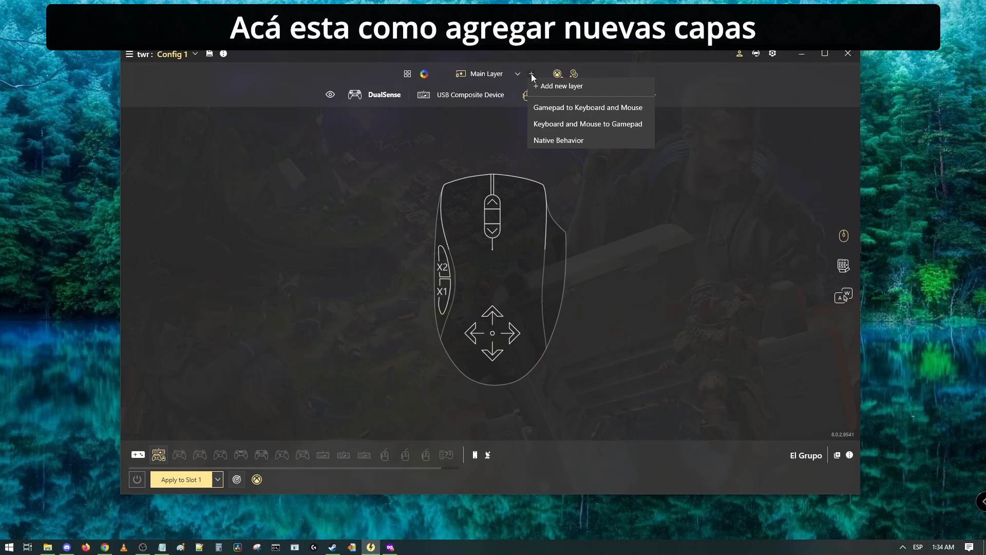
pyautogui.click(550, 124)
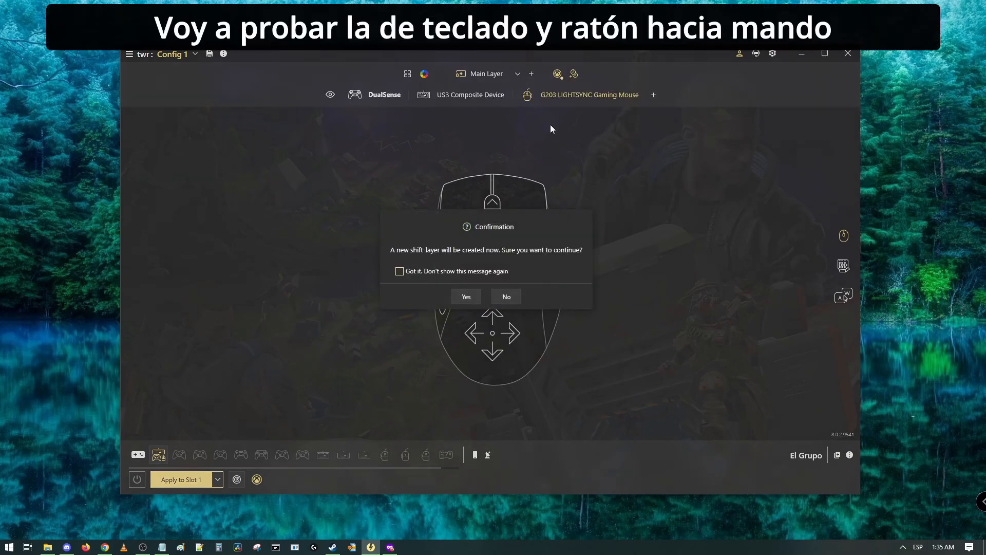
pyautogui.click(466, 297)
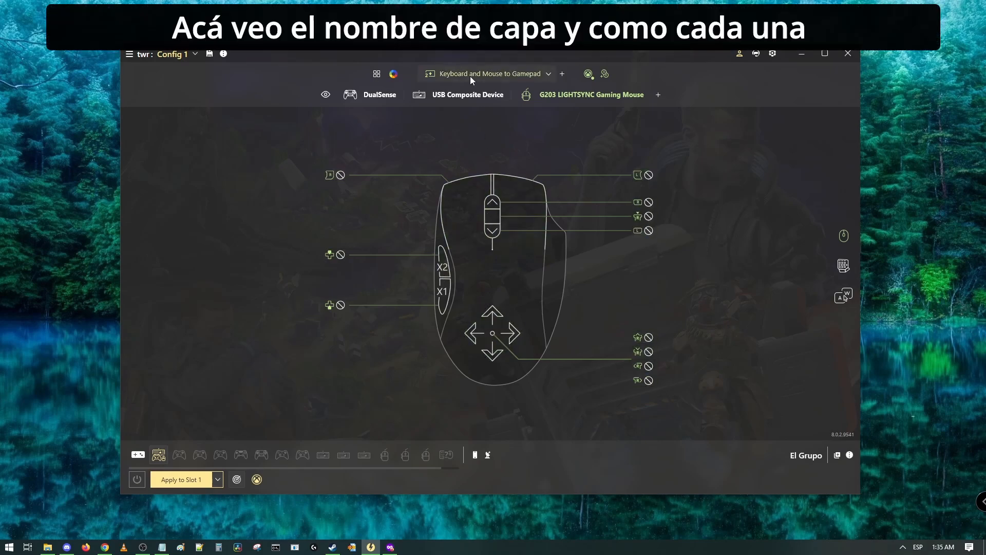
pyautogui.click(534, 76)
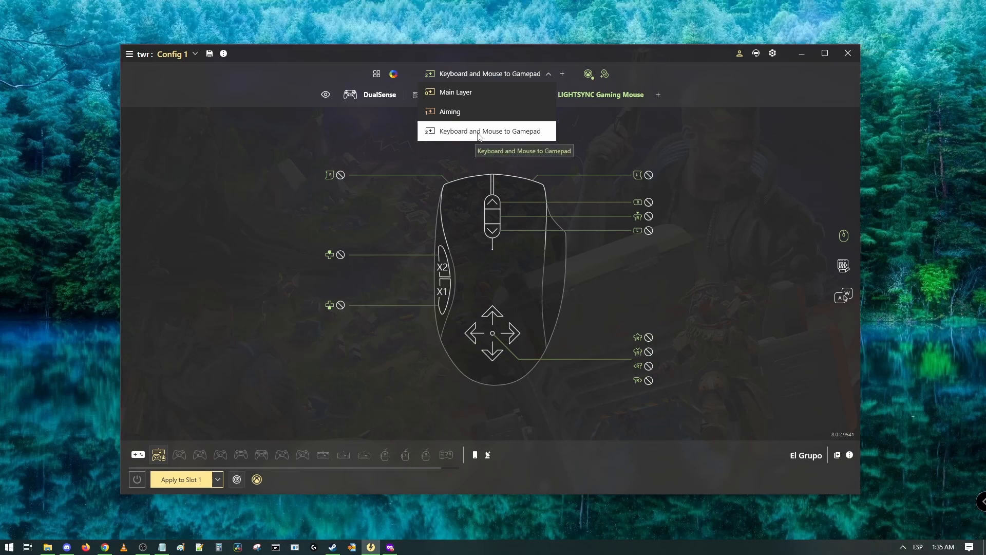
pyautogui.click(614, 137)
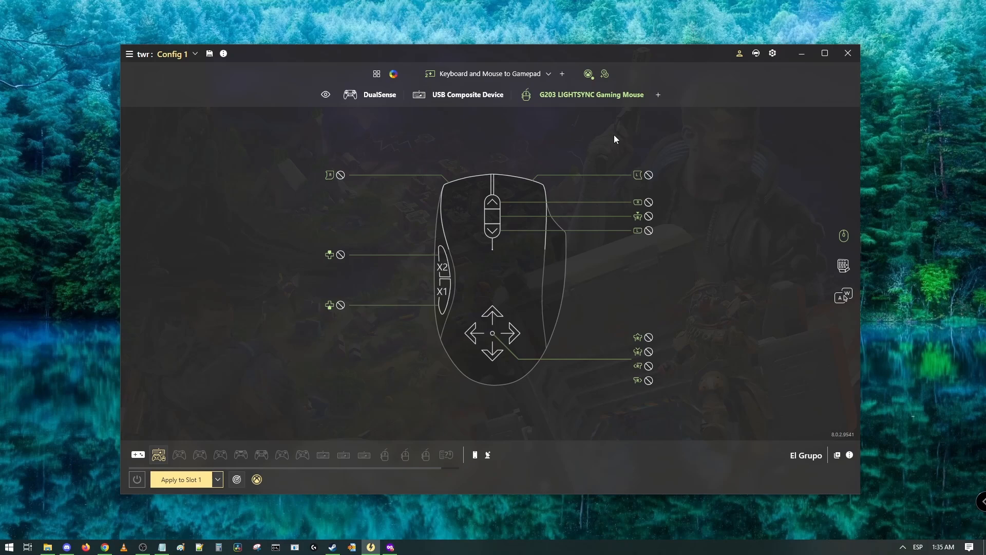
# - Show the DualSense mappings and add a shift layer from the Gamepad to Keyboard and Mouse preset
pyautogui.click(374, 96)
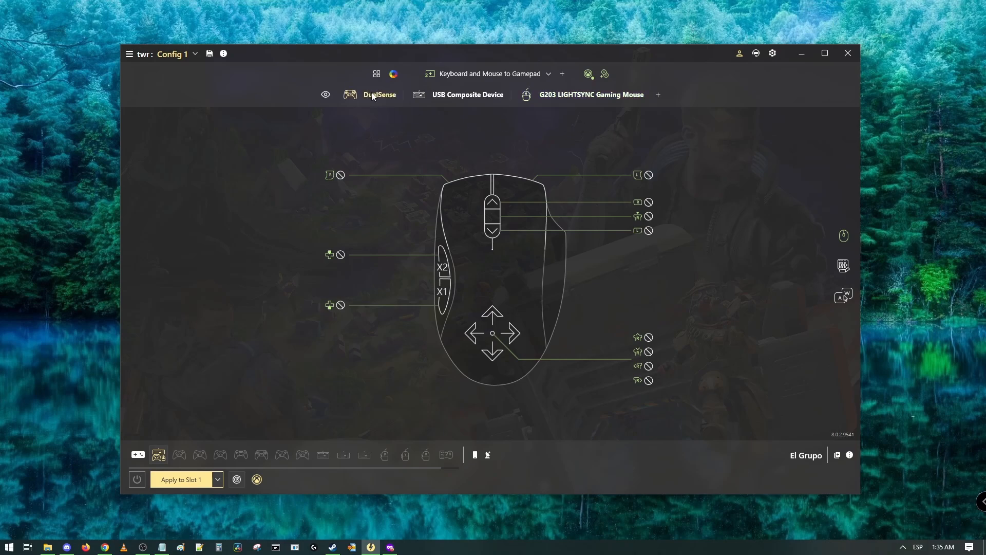
pyautogui.click(562, 74)
pyautogui.click(582, 111)
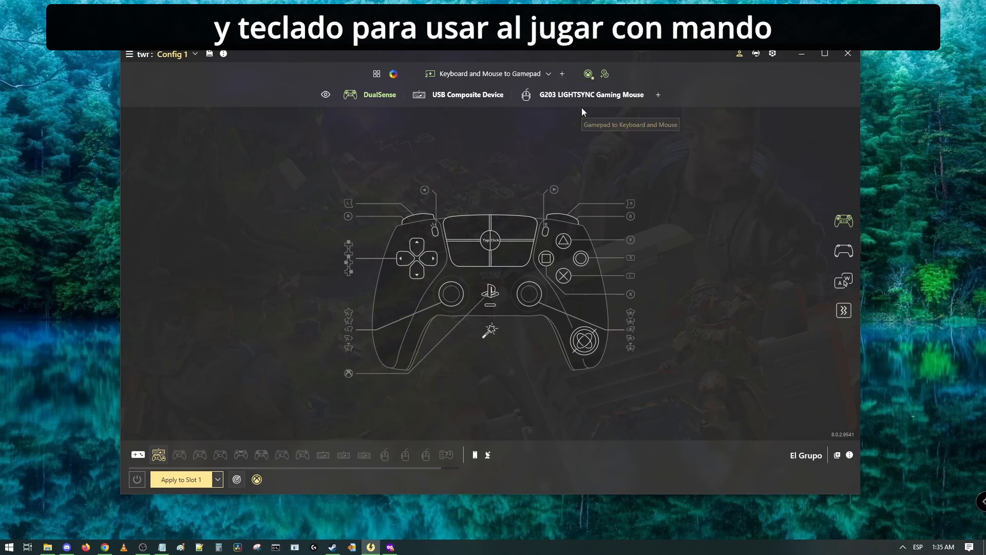
pyautogui.click(473, 299)
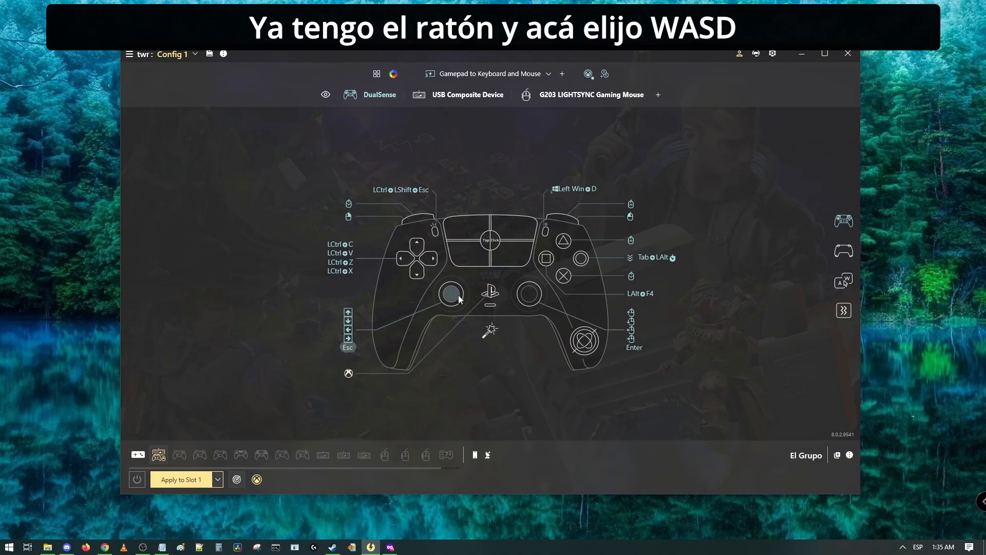
# - Map the DualSense left stick to WASD in the Gamepad to Keyboard and Mouse layer
pyautogui.click(422, 307)
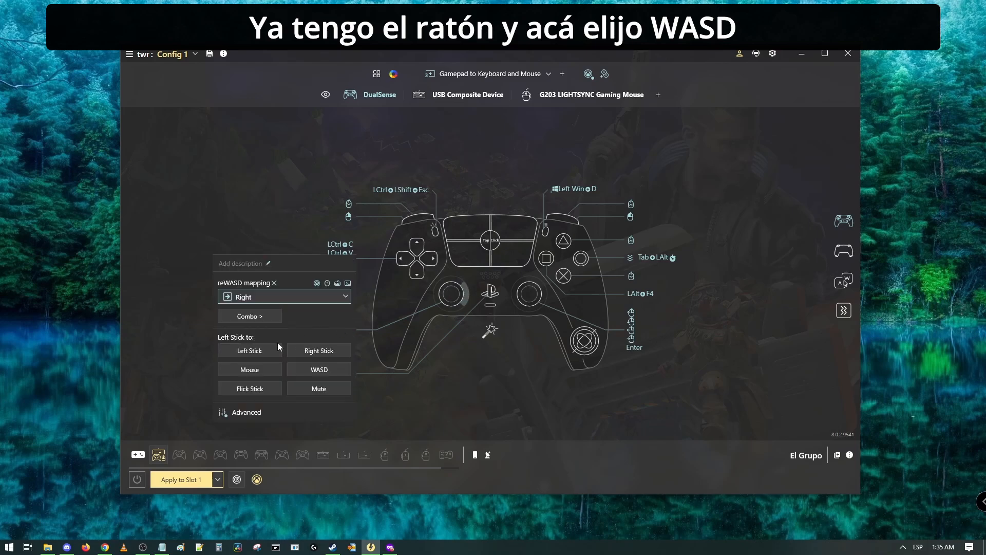
pyautogui.click(316, 371)
pyautogui.click(439, 410)
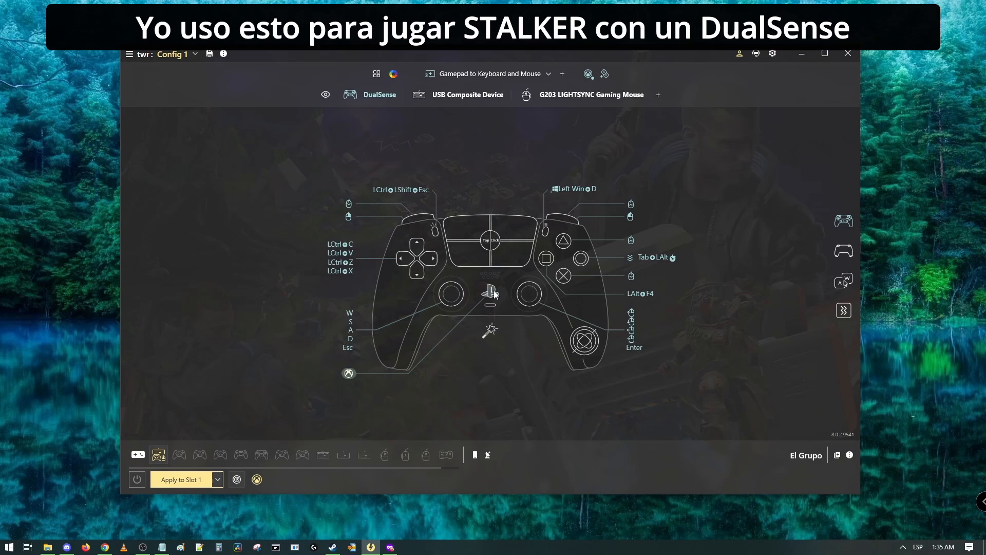
# - Add a shift layer from the Native Behavior preset
pyautogui.click(505, 74)
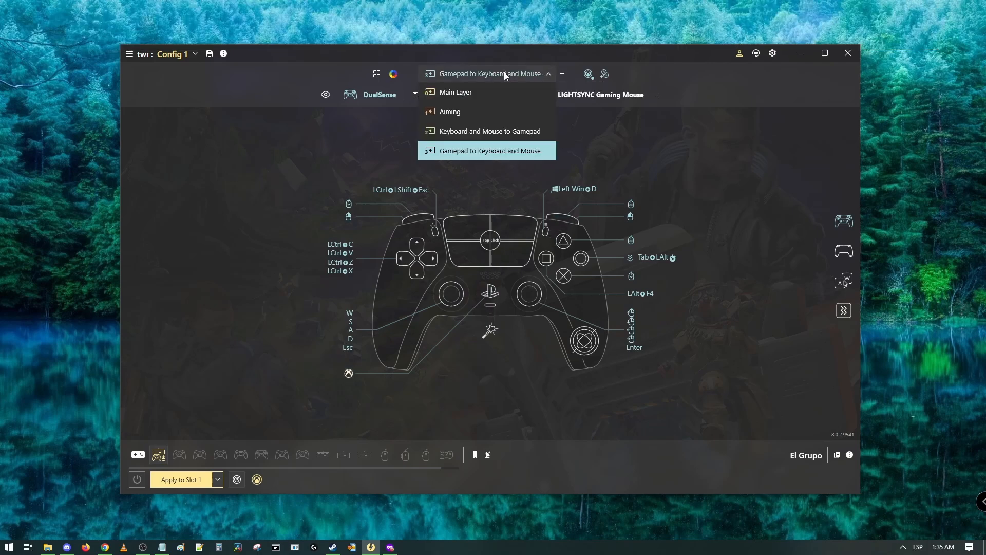
pyautogui.click(563, 75)
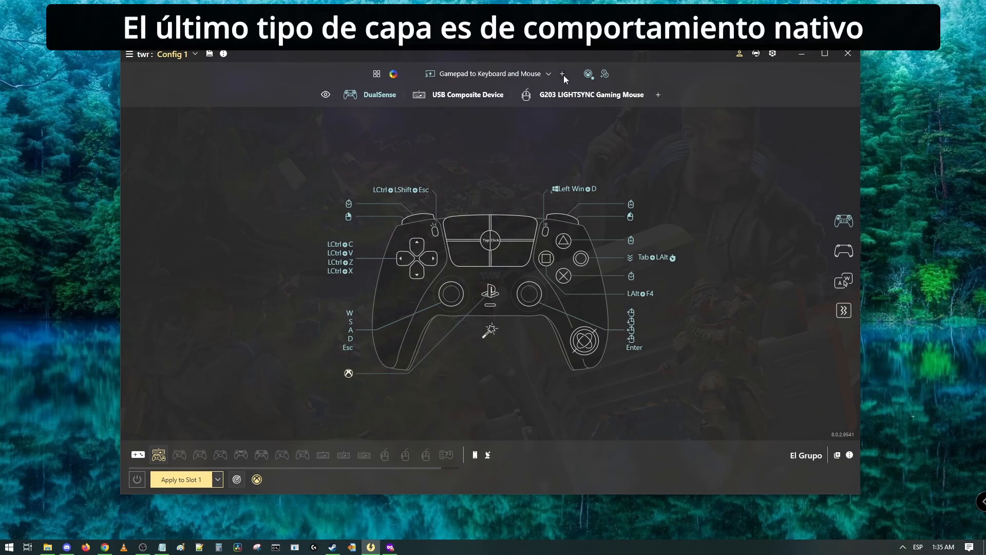
pyautogui.click(564, 76)
pyautogui.click(587, 144)
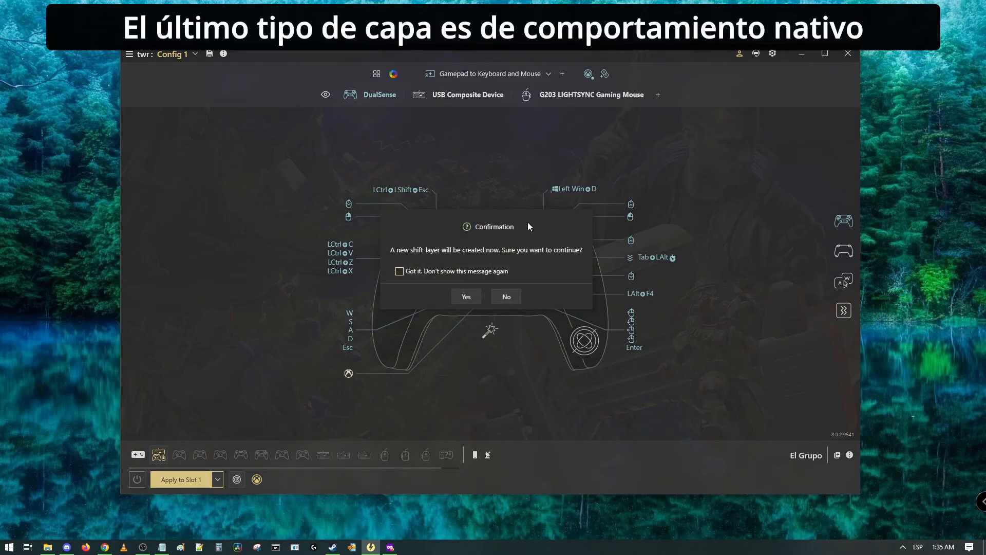
pyautogui.click(473, 293)
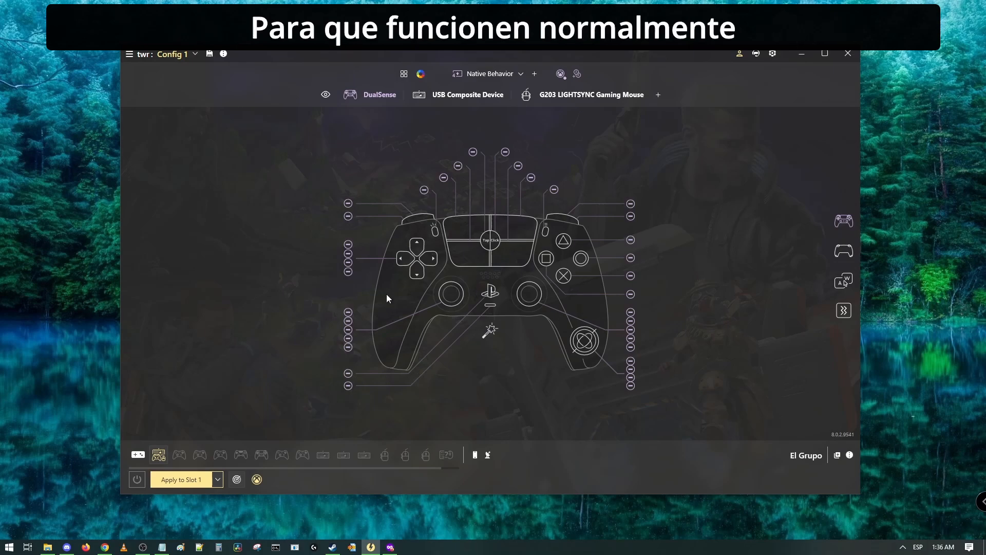
# - Examine the mouse mappings, including the right mouse button's settings, and the full keyboard mapping list in the Native Behavior layer
pyautogui.click(550, 95)
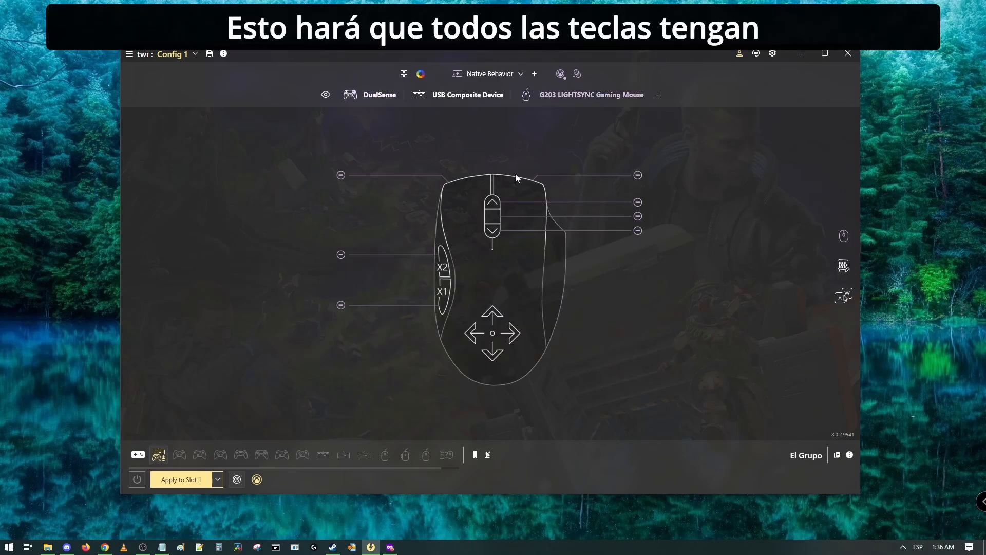
pyautogui.click(525, 186)
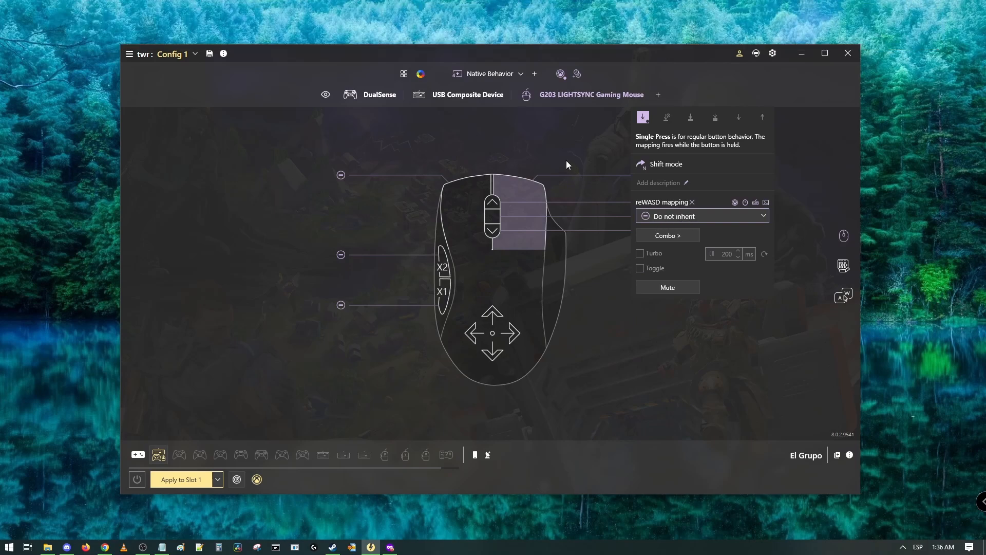
pyautogui.click(539, 149)
pyautogui.click(477, 95)
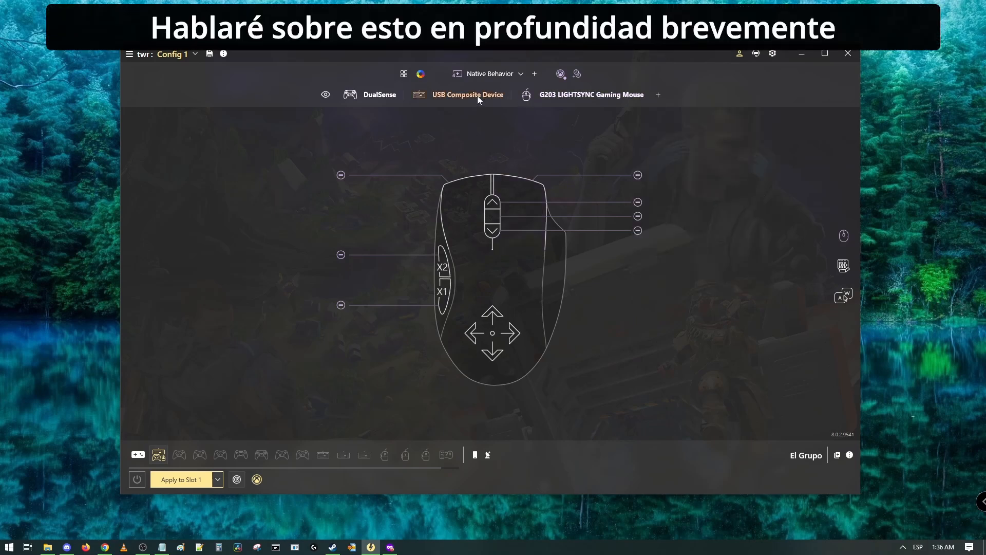
pyautogui.scroll(-15, 471, 262)
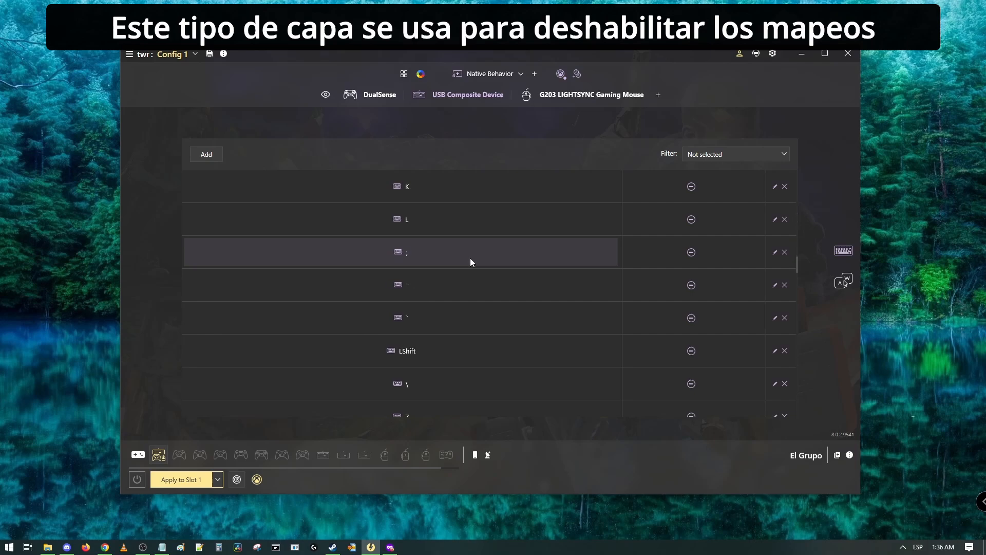
pyautogui.scroll(-5, 470, 257)
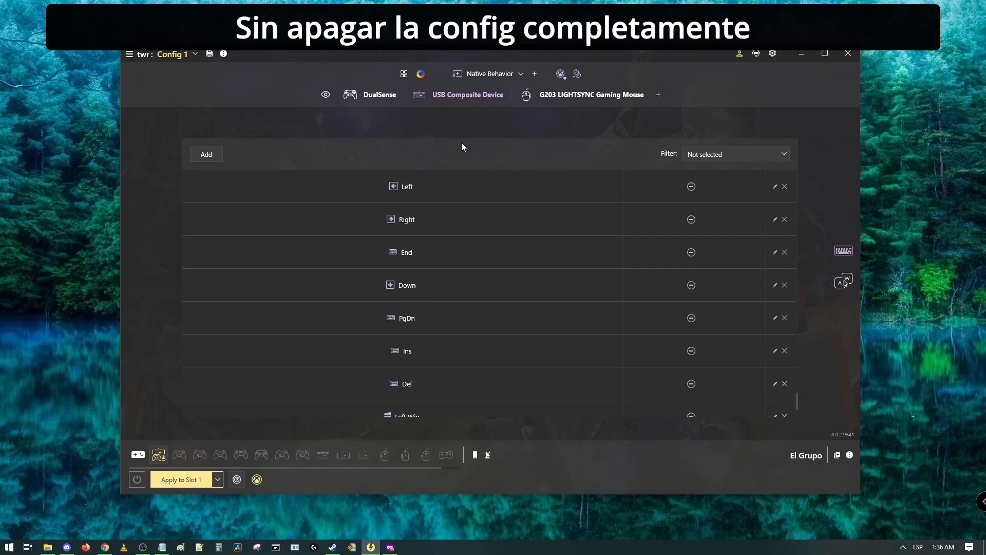
pyautogui.click(383, 99)
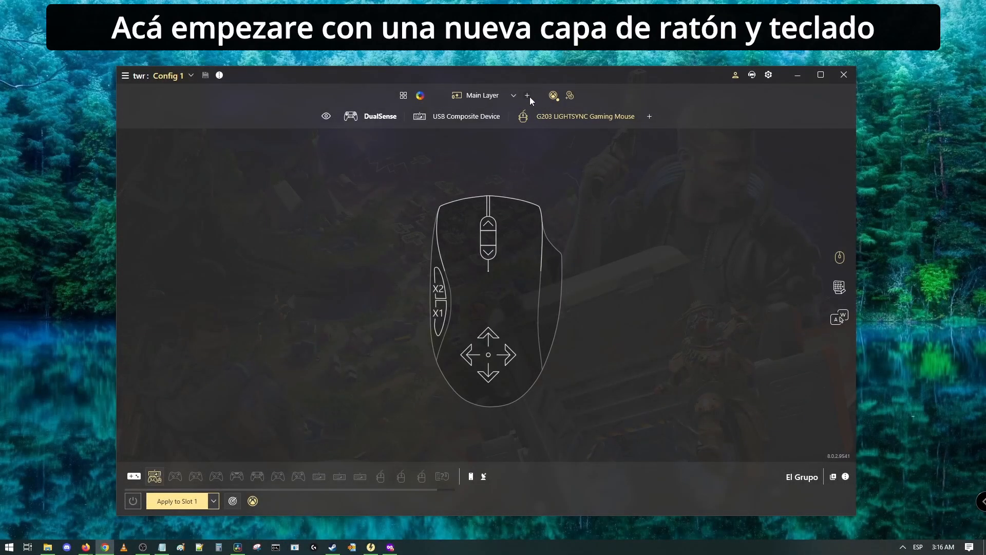
# - Create a new Keyboard and Mouse to Gamepad shift layer from the Main Layer
pyautogui.click(527, 95)
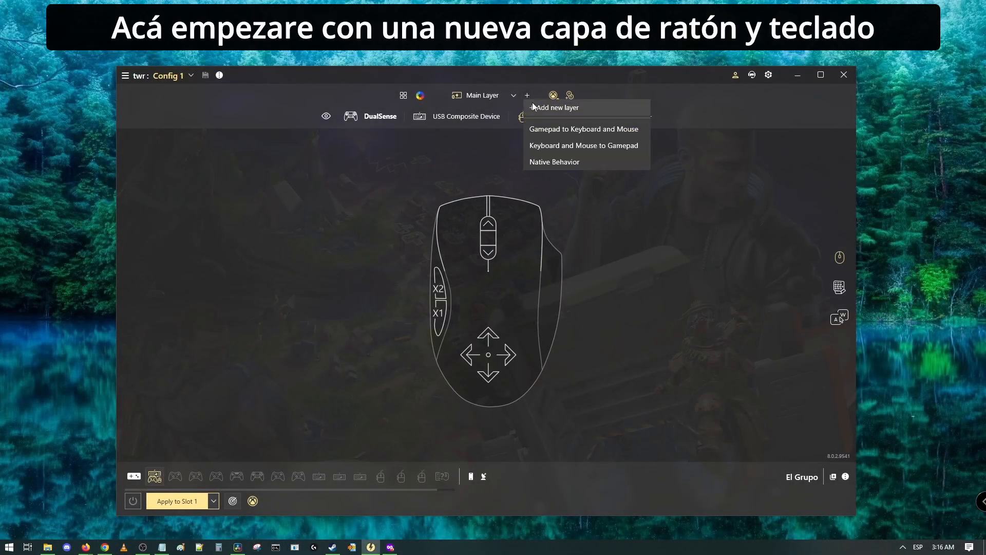
pyautogui.click(557, 149)
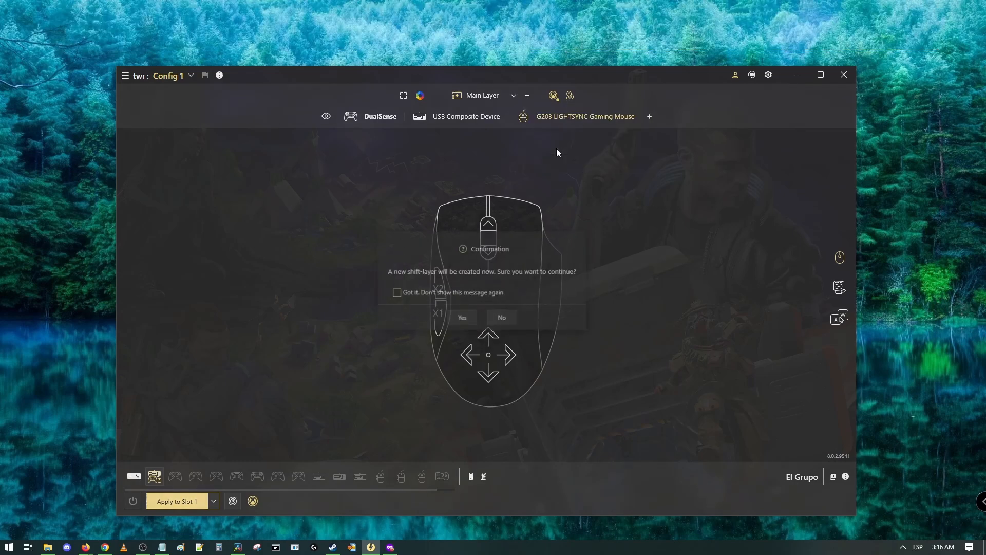
pyautogui.click(461, 318)
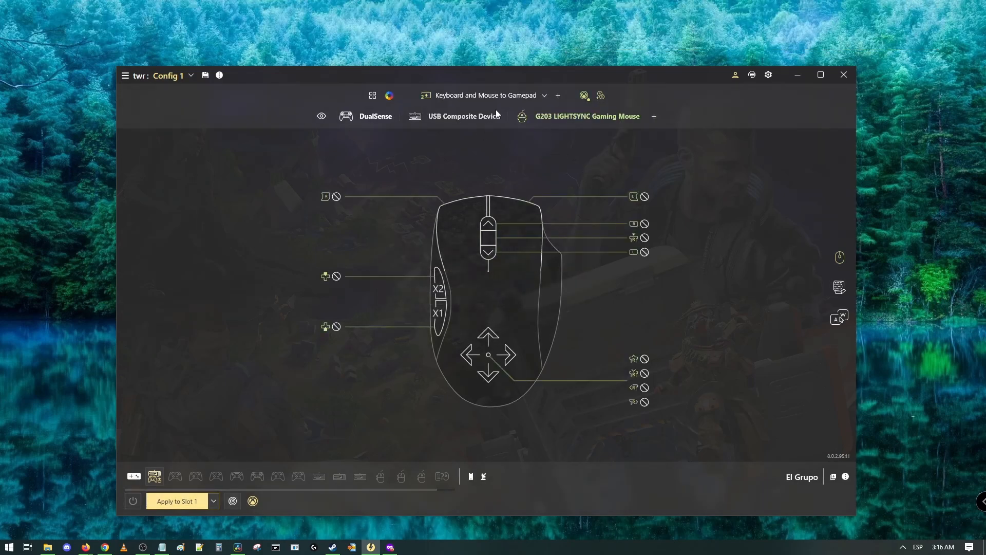
# - Copy the Keyboard and Mouse to Gamepad layer and paste it onto the Main Layer
pyautogui.click(543, 96)
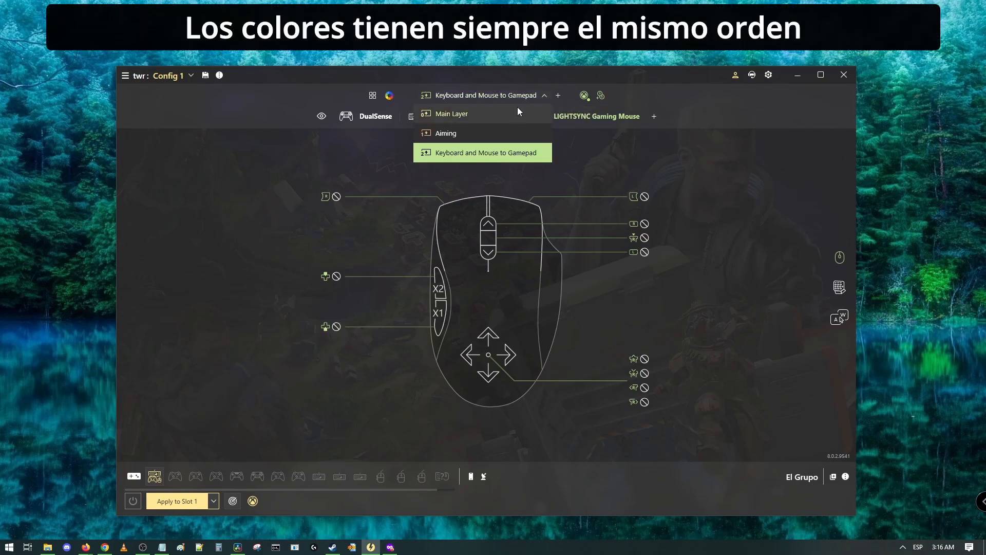
pyautogui.rightClick(473, 154)
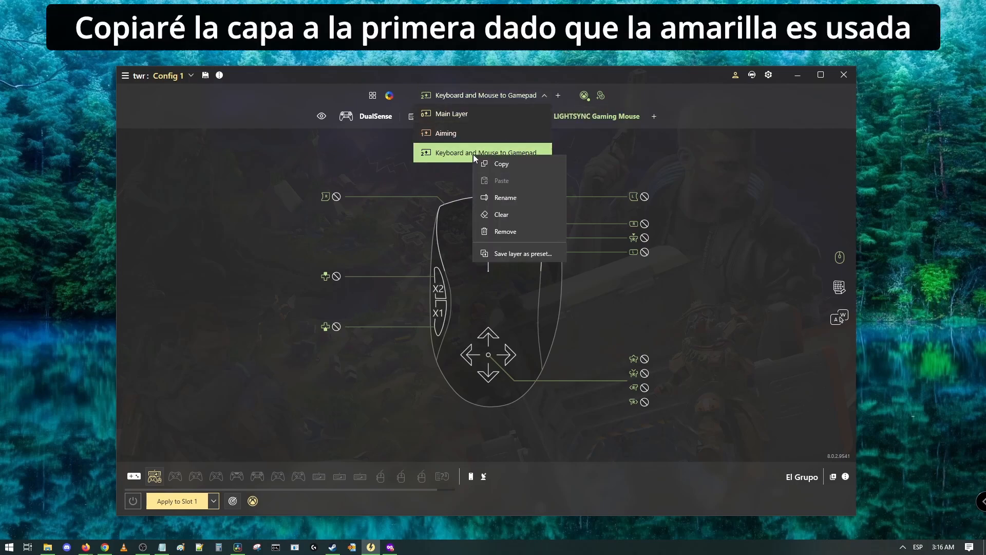
pyautogui.click(500, 165)
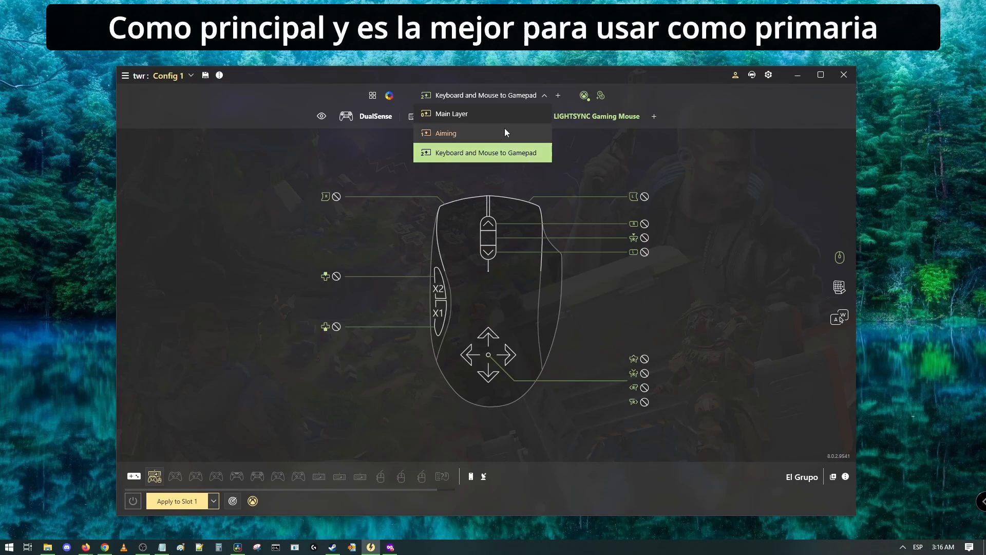
pyautogui.rightClick(451, 113)
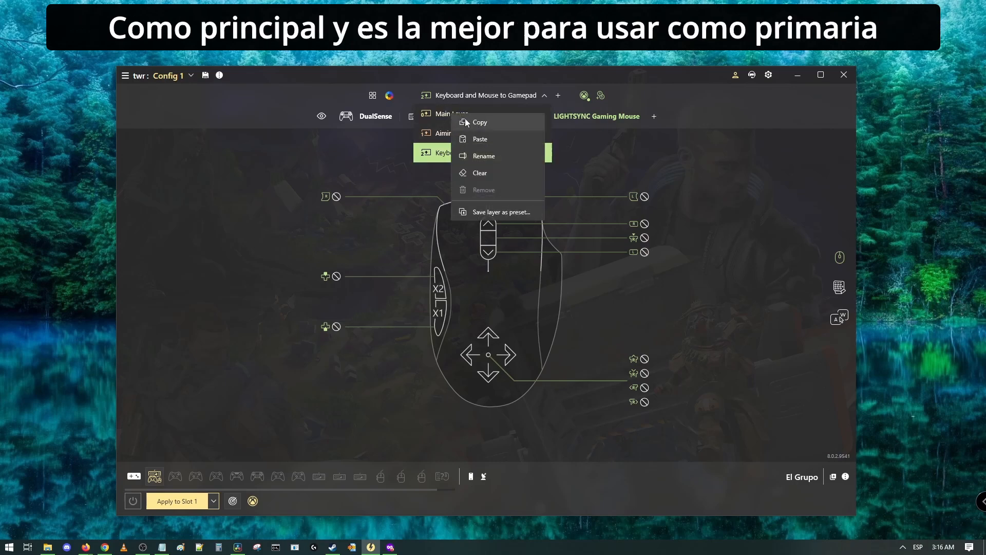
pyautogui.click(489, 139)
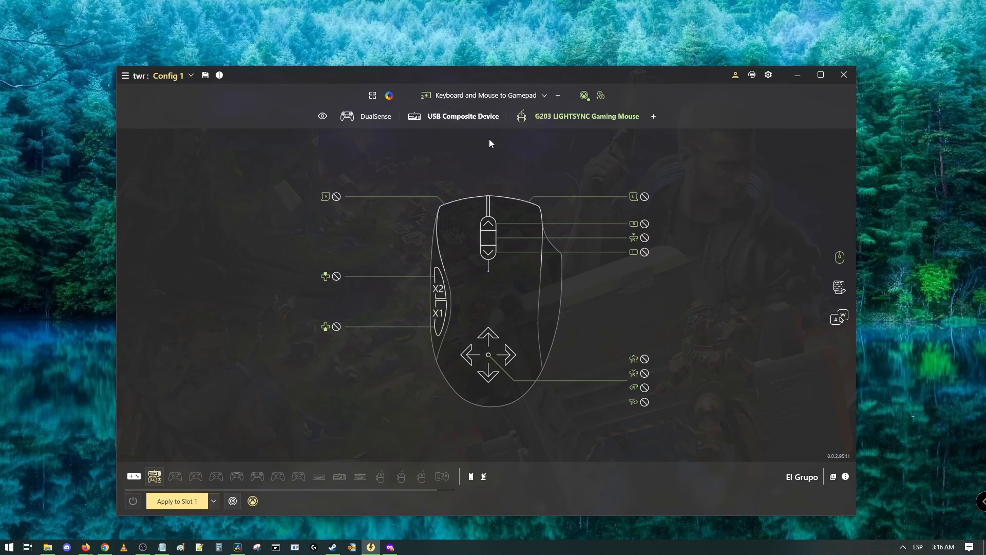
# - Switch to the pasted primary layer and view the USB Composite Device keyboard mappings
pyautogui.click(492, 98)
pyautogui.click(473, 115)
pyautogui.click(458, 118)
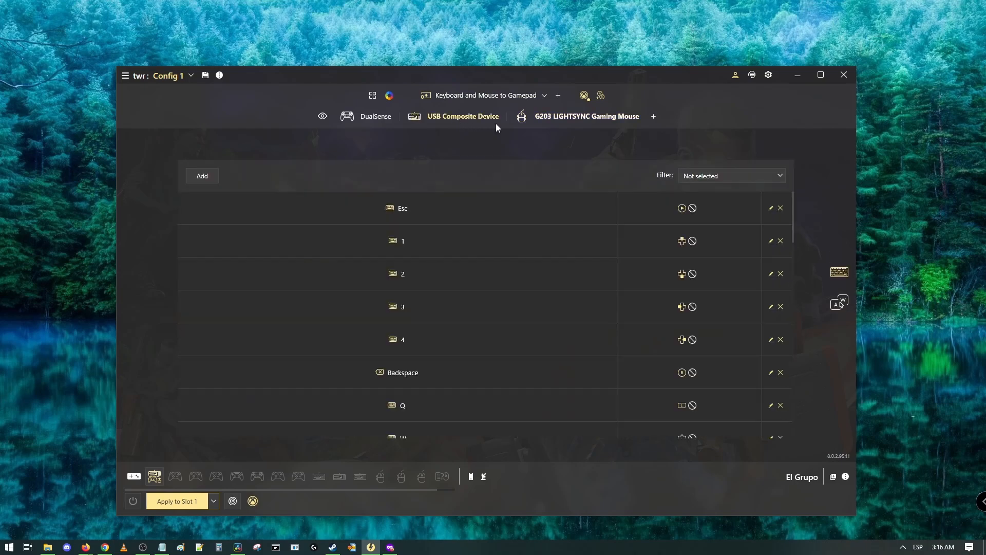
# - Clear the green Keyboard and Mouse to Gamepad shift layer completely
pyautogui.click(528, 96)
pyautogui.rightClick(488, 152)
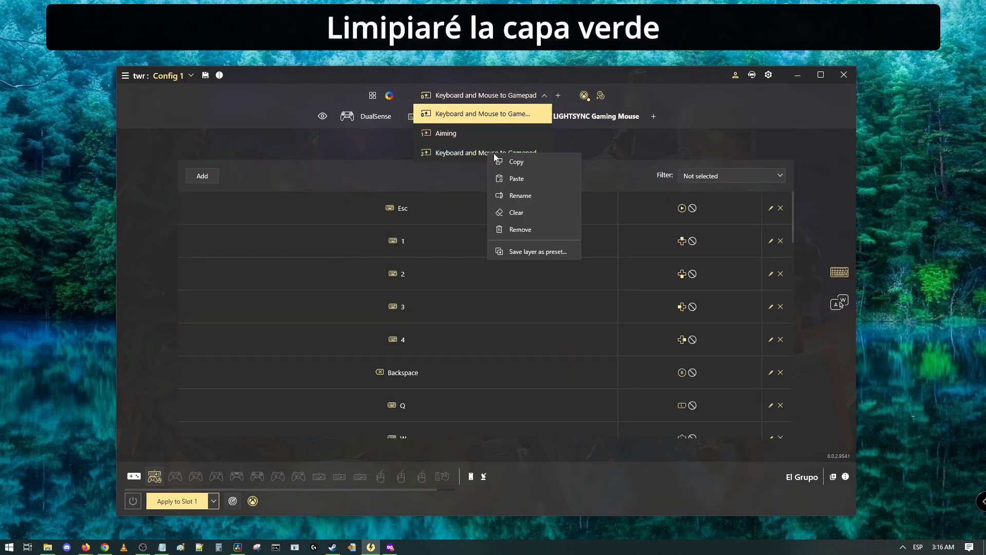
pyautogui.click(526, 211)
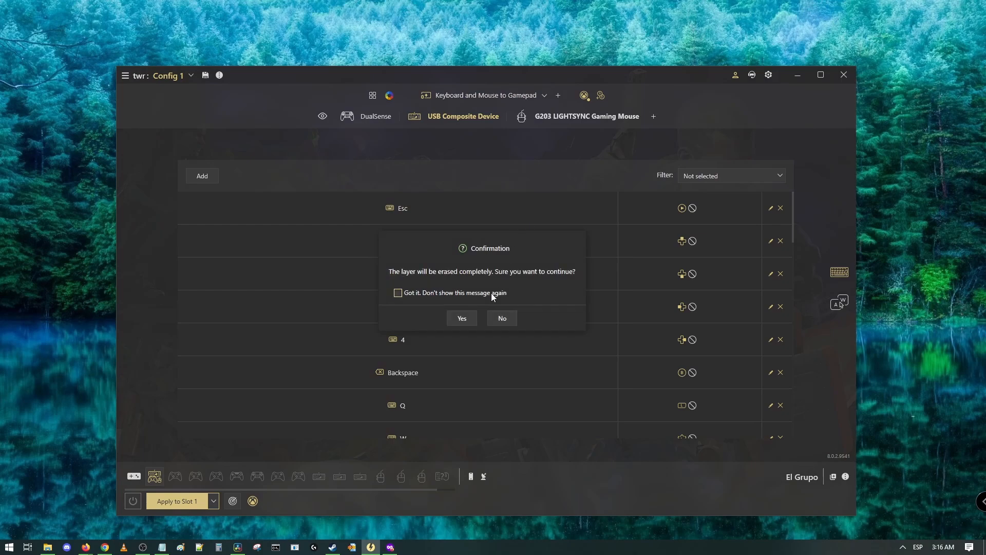
pyautogui.click(462, 318)
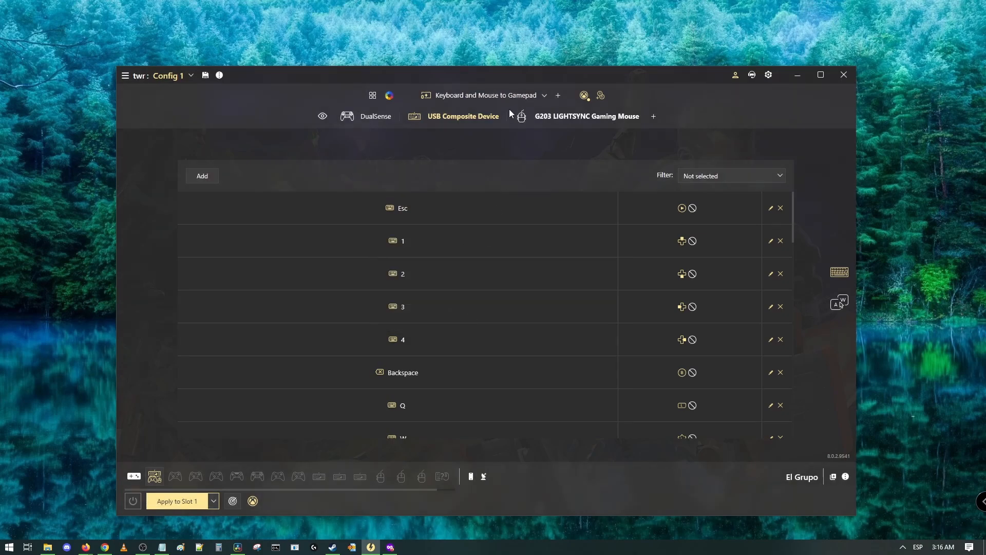
# - Switch to Shift-layer 2 and inspect its mouse, keyboard and DualSense mappings
pyautogui.click(544, 95)
pyautogui.click(483, 152)
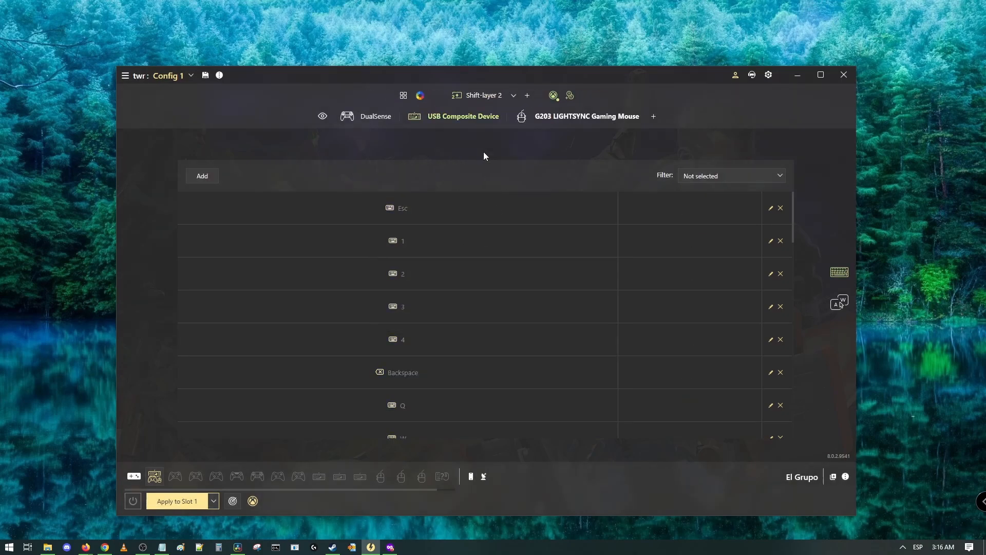
pyautogui.click(543, 119)
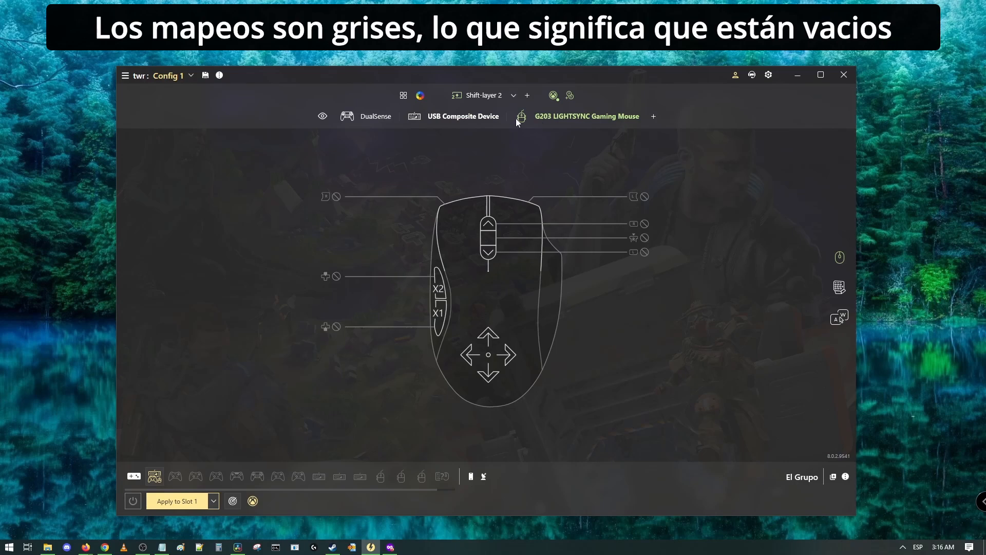
pyautogui.click(465, 117)
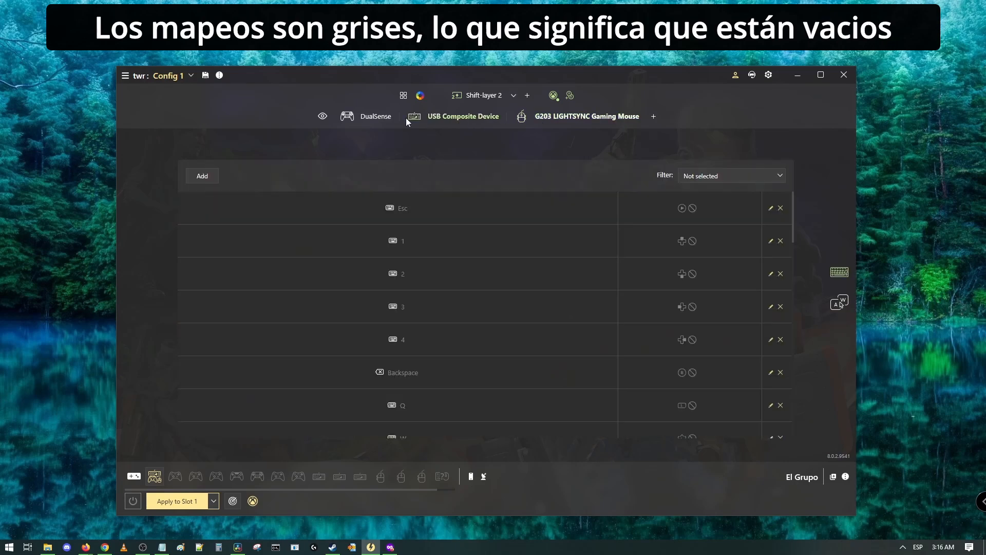
pyautogui.click(376, 117)
pyautogui.click(560, 116)
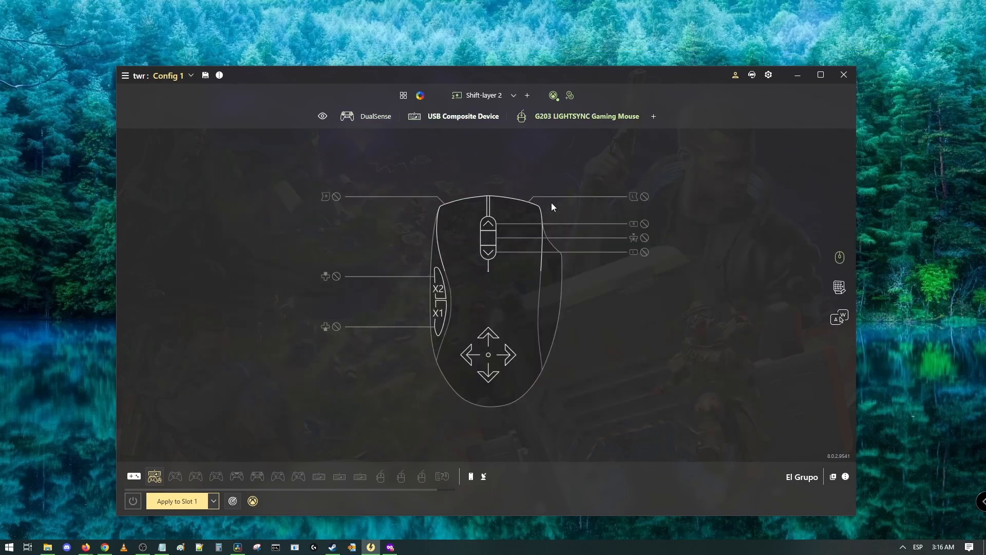
# - Return to the primary Keyboard and Mouse to Gamepad layer and rename it AA Hipfire
pyautogui.click(482, 98)
pyautogui.click(478, 116)
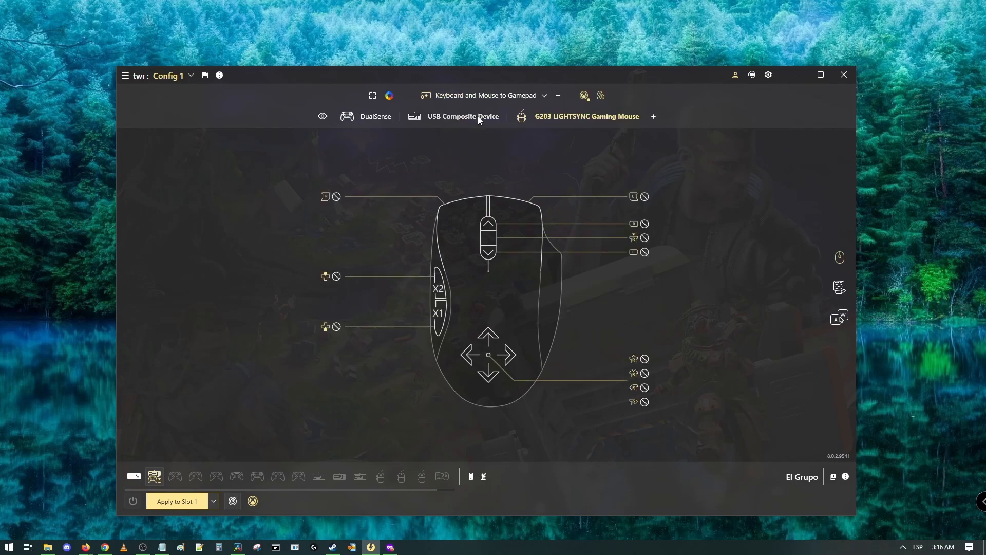
pyautogui.rightClick(481, 95)
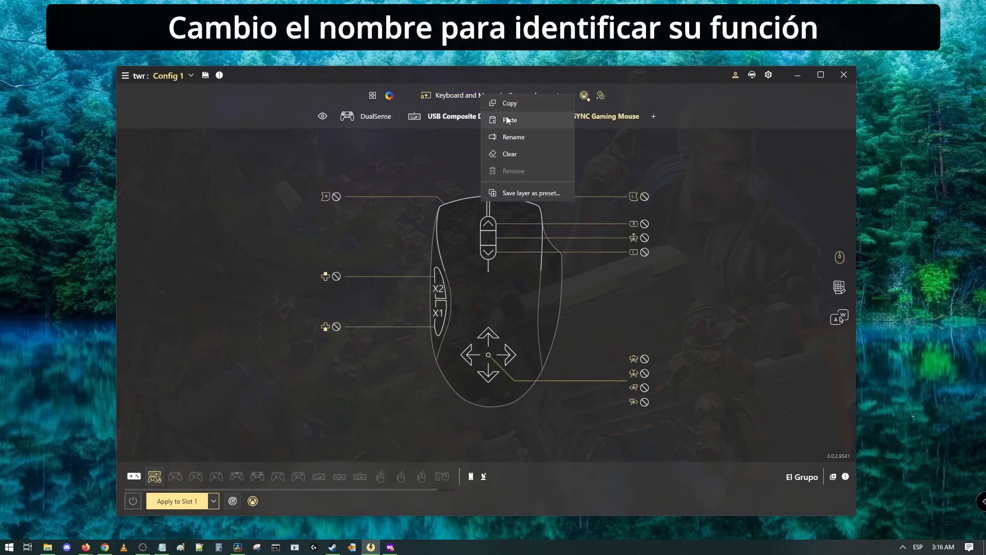
pyautogui.click(511, 136)
pyautogui.tripleClick(504, 268)
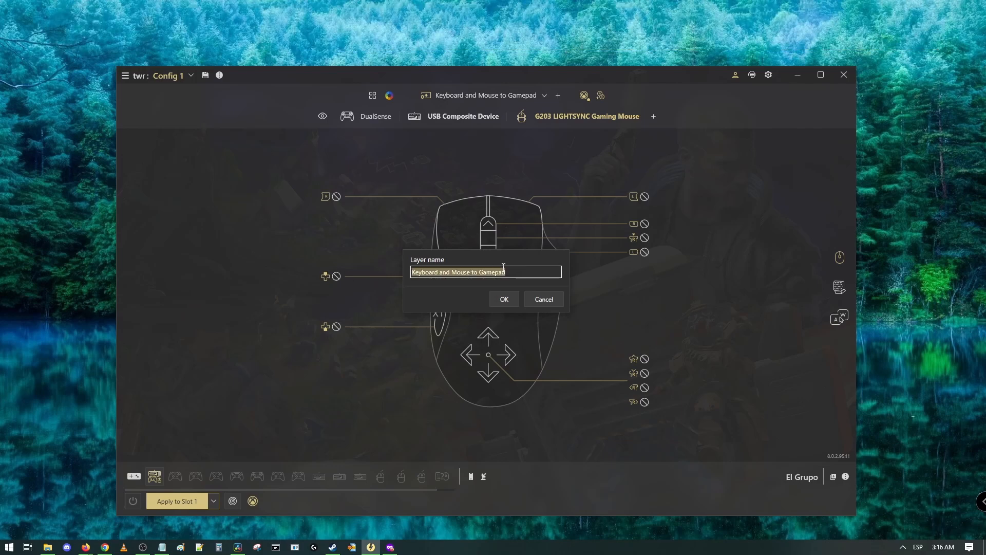
pyautogui.write('AA Hipfire')
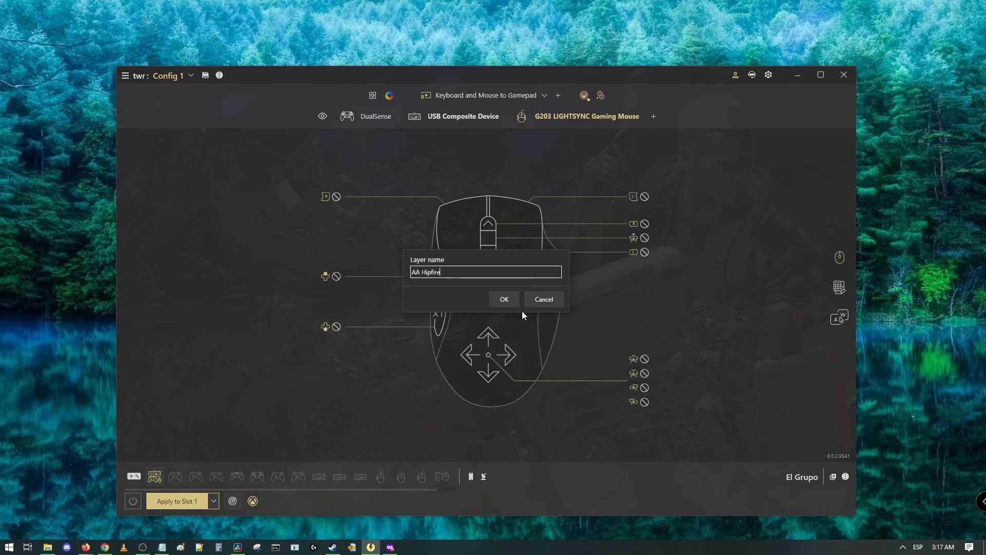
pyautogui.press('Return')
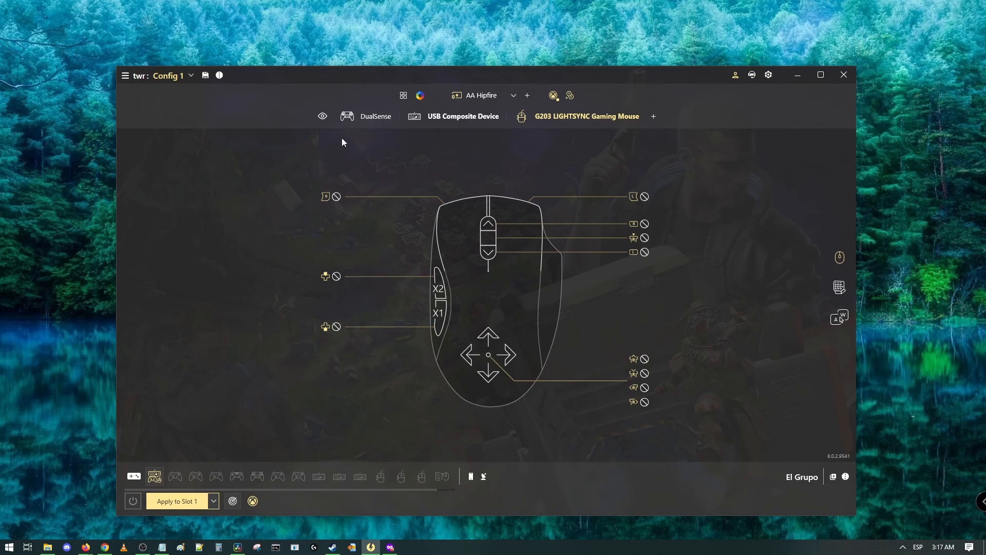
# - Copy the AA Hipfire layer and paste it onto the Aiming layer
pyautogui.click(365, 118)
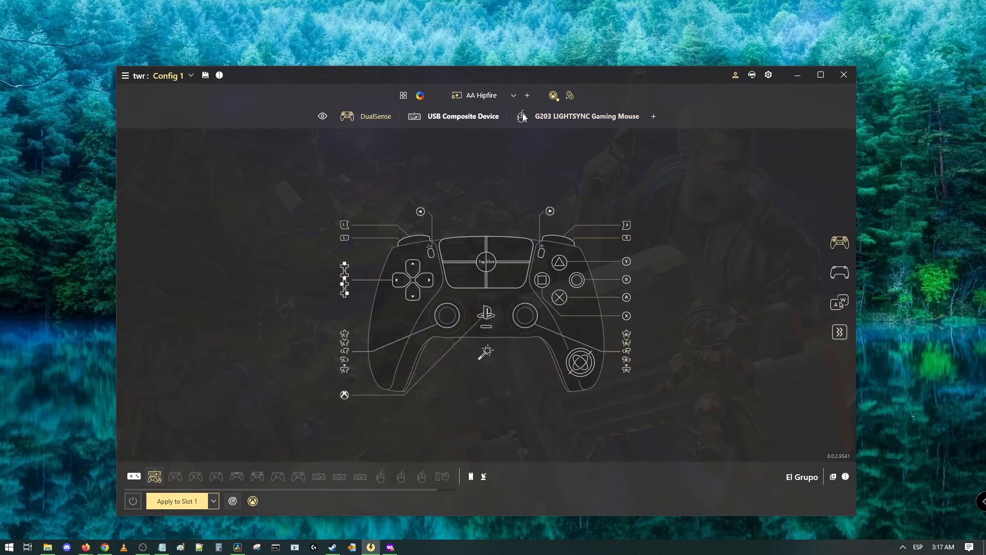
pyautogui.click(566, 117)
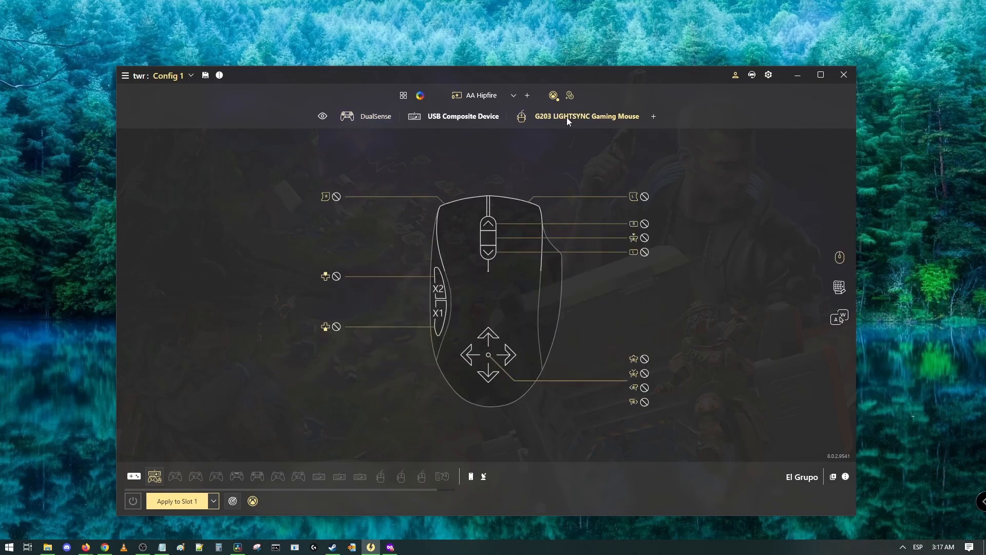
pyautogui.click(513, 99)
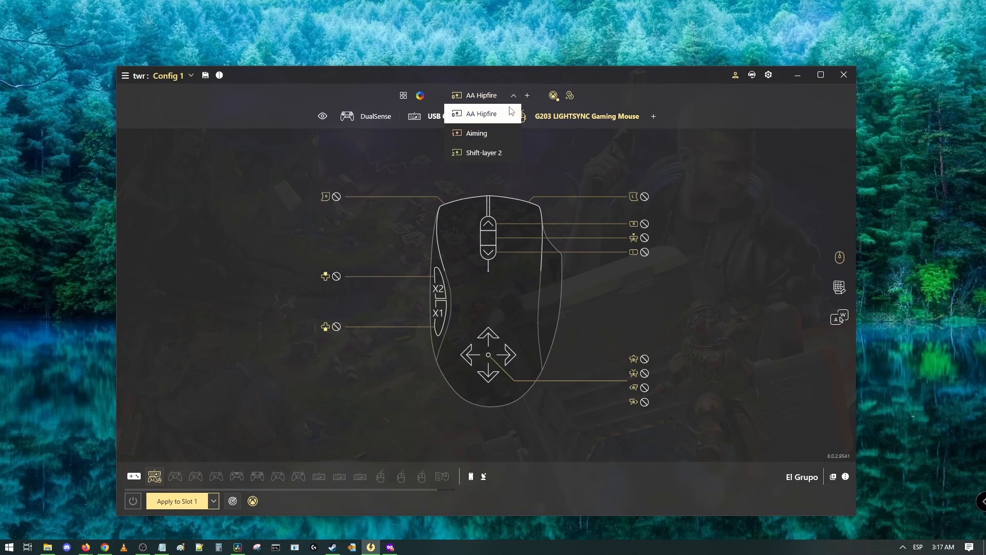
pyautogui.rightClick(482, 120)
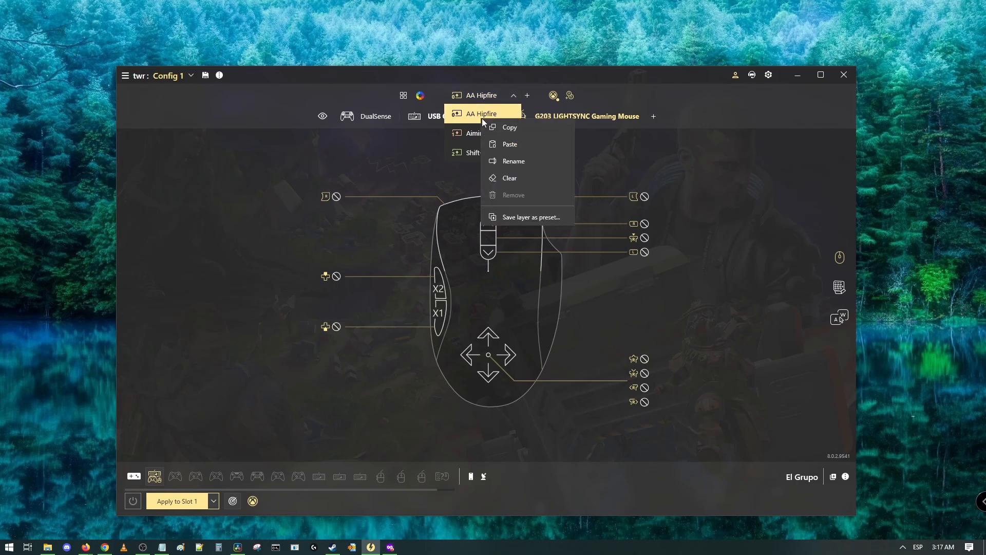
pyautogui.click(510, 127)
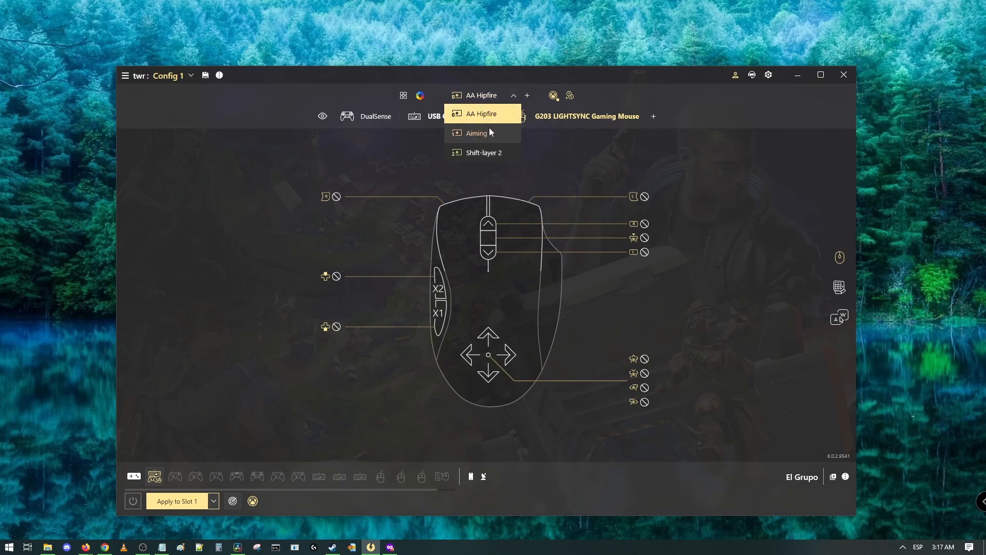
pyautogui.rightClick(478, 134)
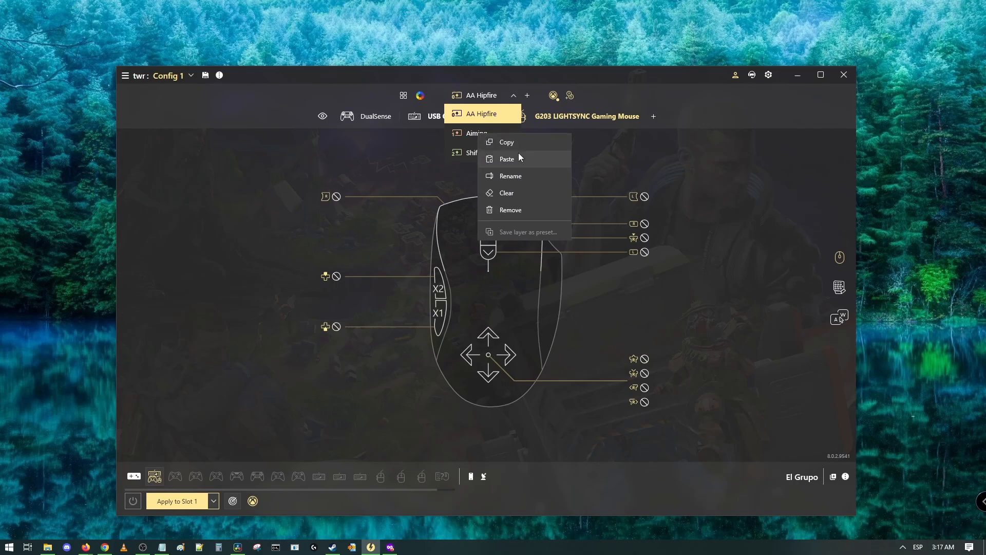
pyautogui.click(509, 160)
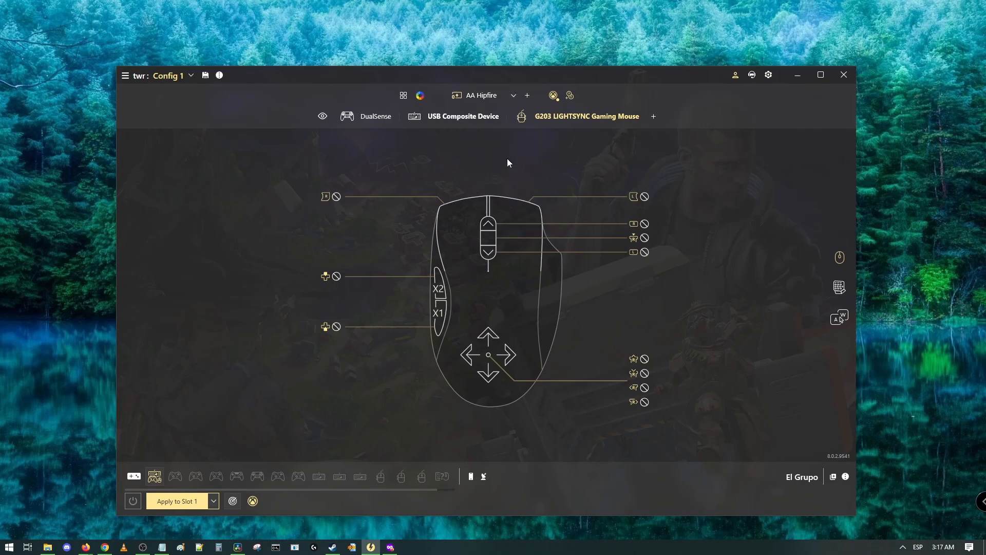
# - Remove the empty Shift-layer 2 and show the DualSense mappings of the AA Hipfire layer
pyautogui.click(482, 98)
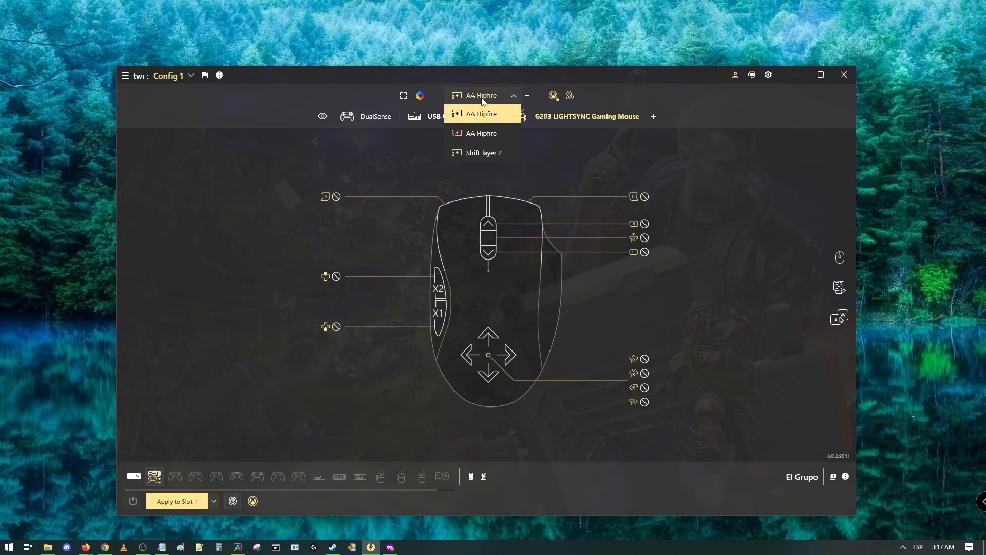
pyautogui.rightClick(481, 152)
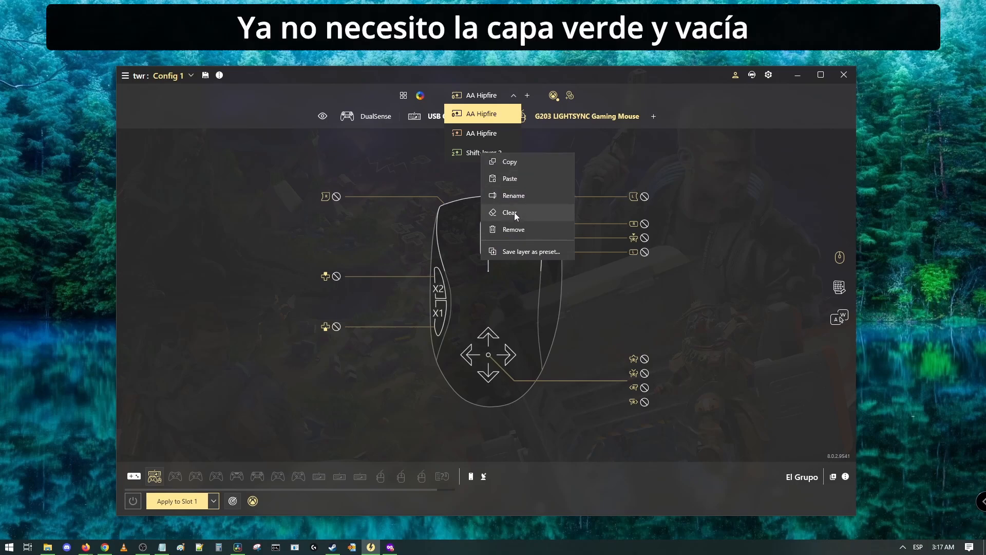
pyautogui.click(513, 229)
pyautogui.click(462, 315)
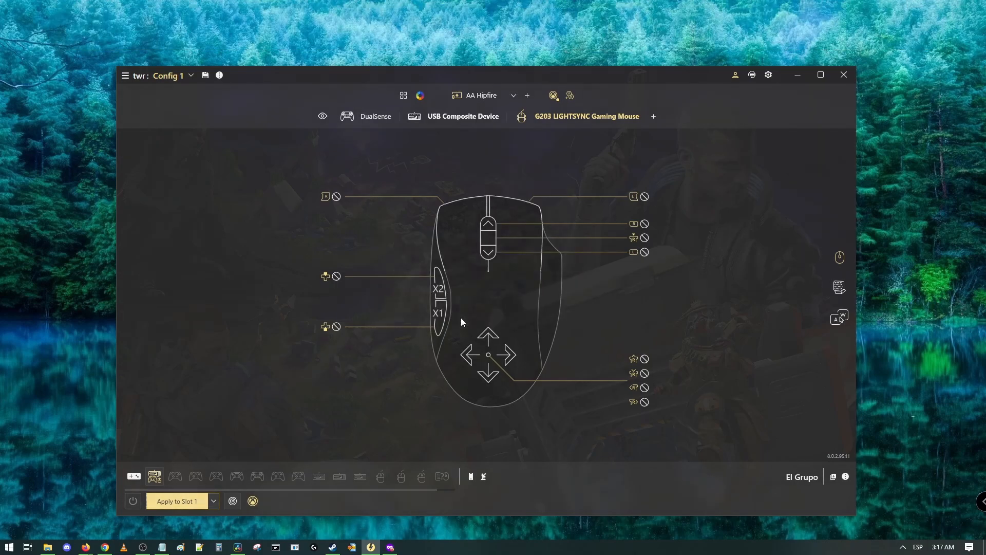
pyautogui.click(362, 118)
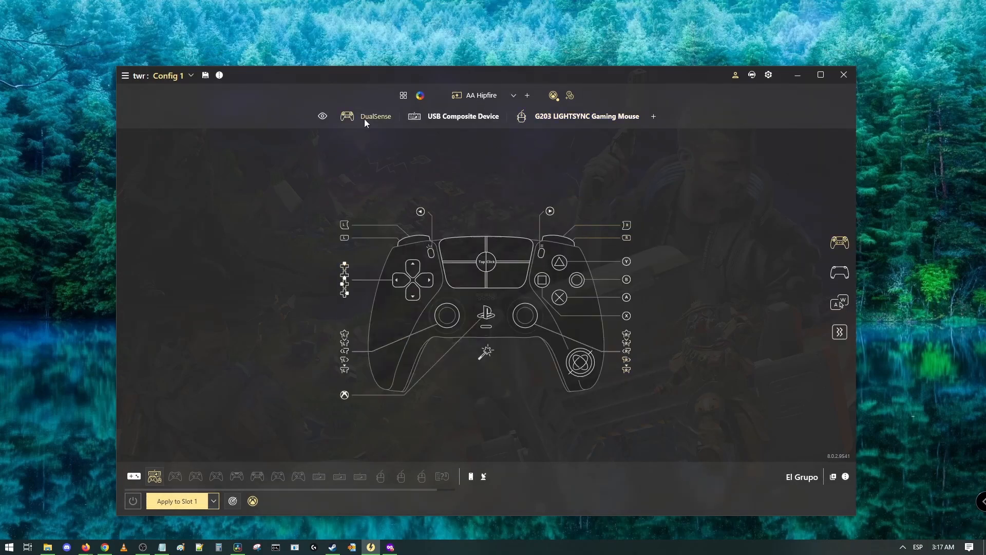
pyautogui.click(481, 95)
pyautogui.rightClick(477, 135)
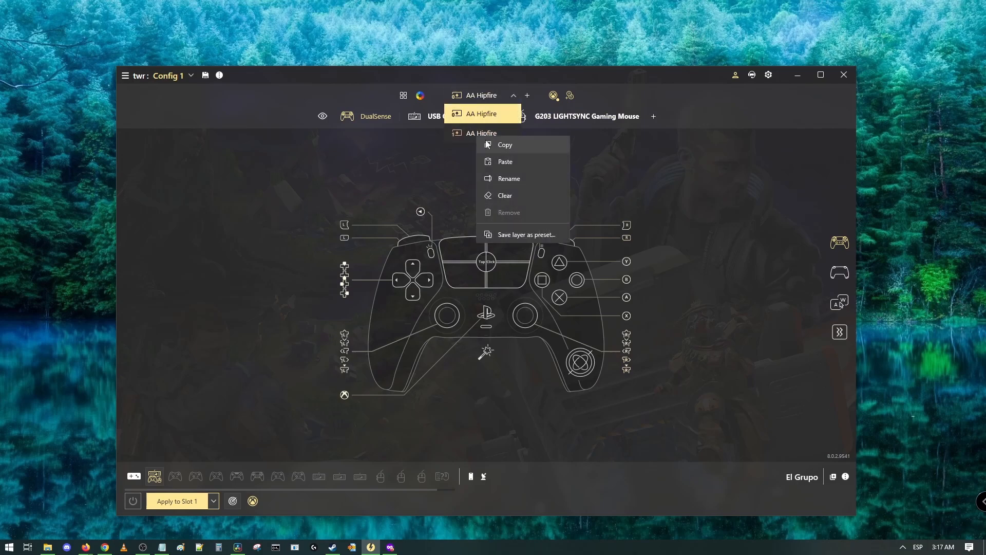
pyautogui.click(503, 179)
pyautogui.click(539, 299)
# - Rename the second AA Hipfire layer as AA ADS
pyautogui.click(482, 96)
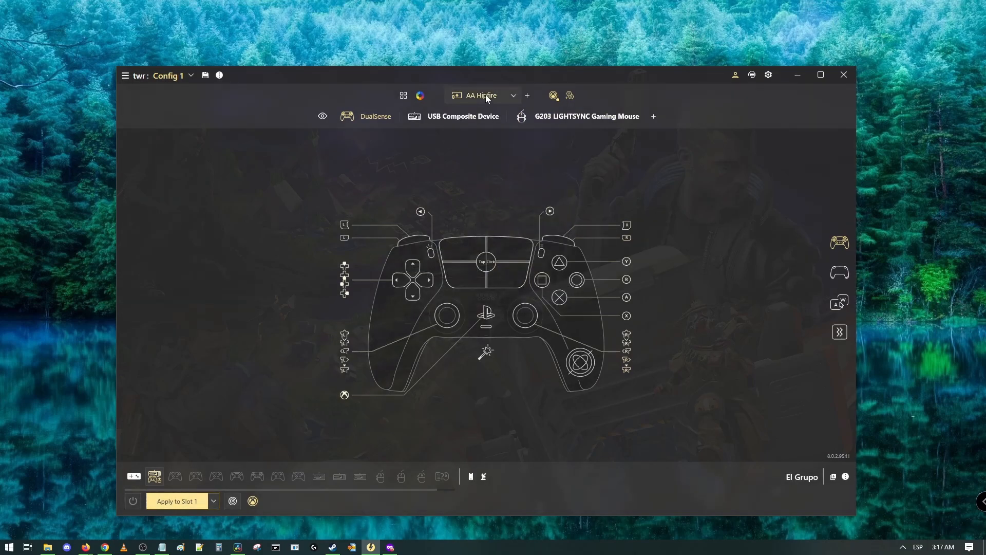
pyautogui.rightClick(483, 138)
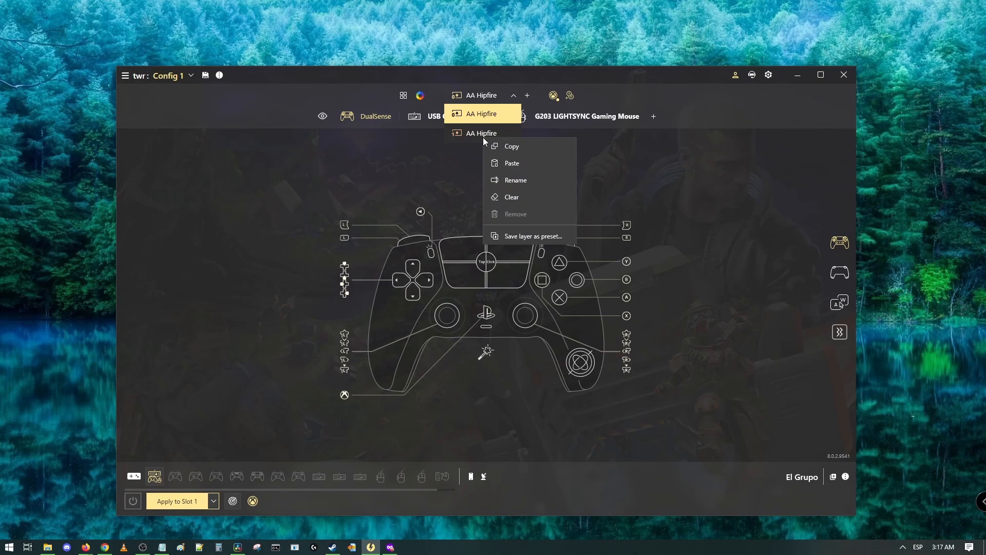
pyautogui.click(507, 181)
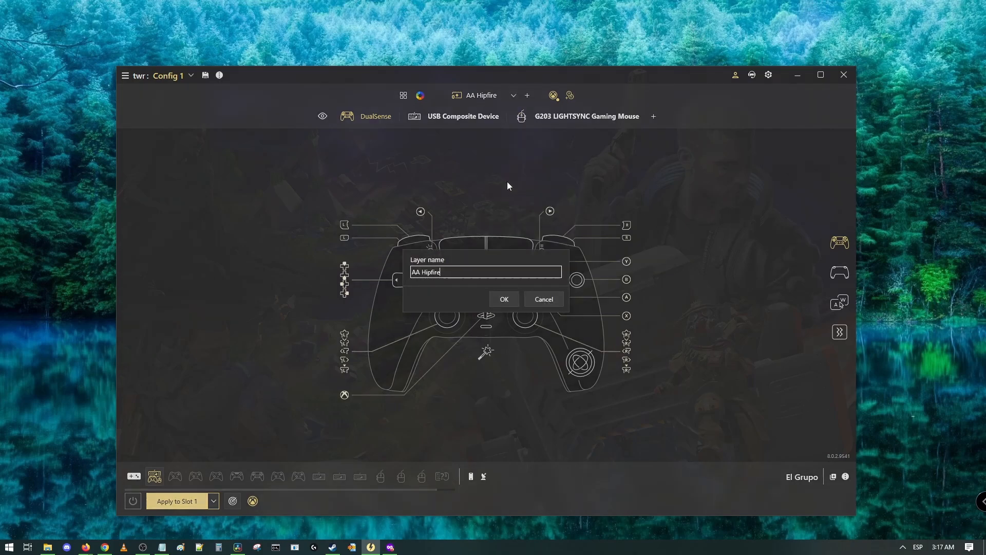
pyautogui.hotkey('ctrl', 'a')
pyautogui.write('ADS')
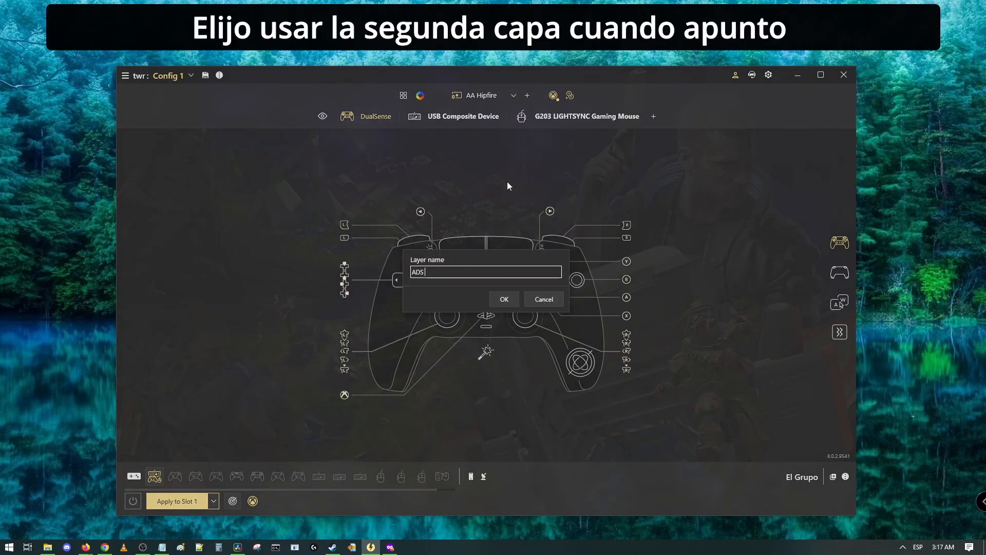
pyautogui.press('Home')
pyautogui.write('AA')
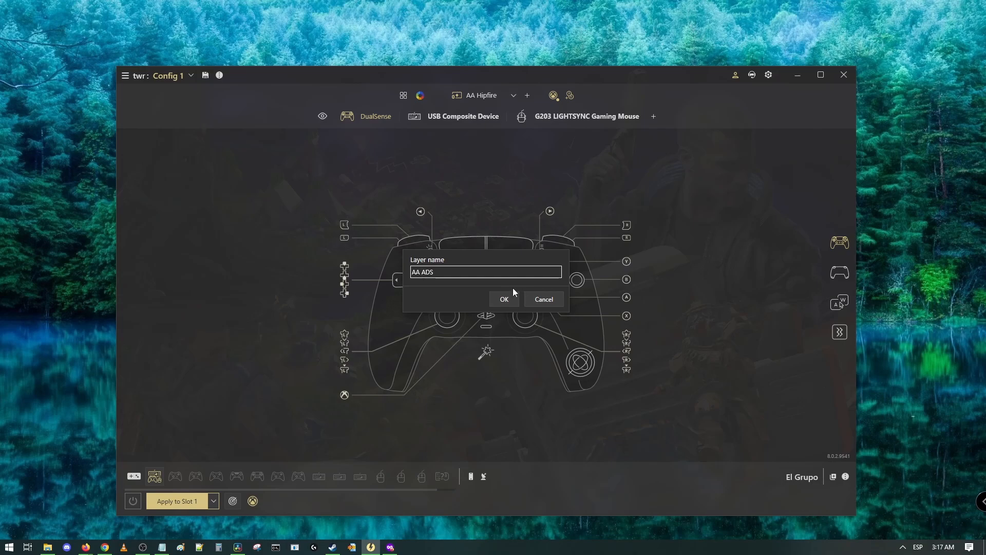
pyautogui.click(511, 298)
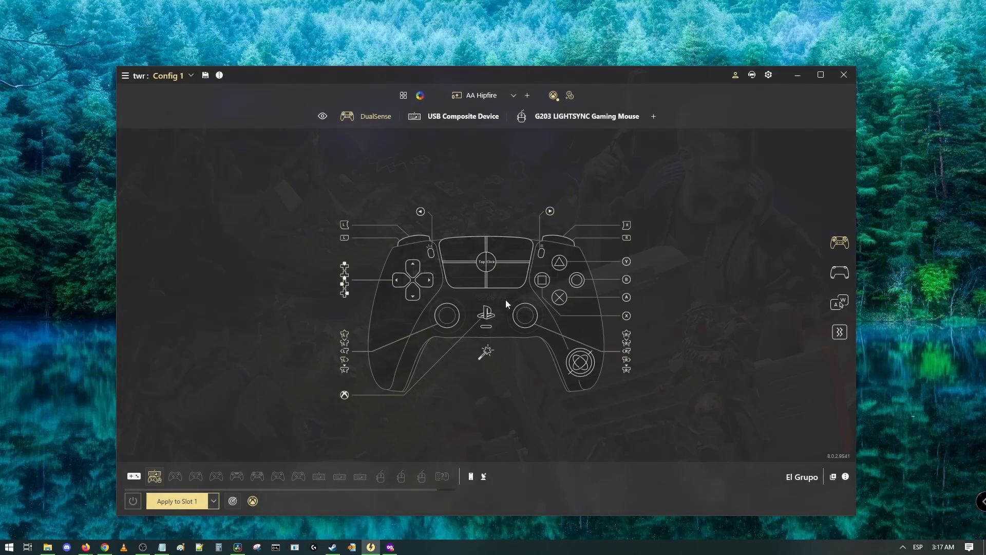
# - In the AA Hipfire layer, set the DualSense's L2 trigger to jump to the AA ADS layer
pyautogui.click(840, 274)
pyautogui.click(626, 216)
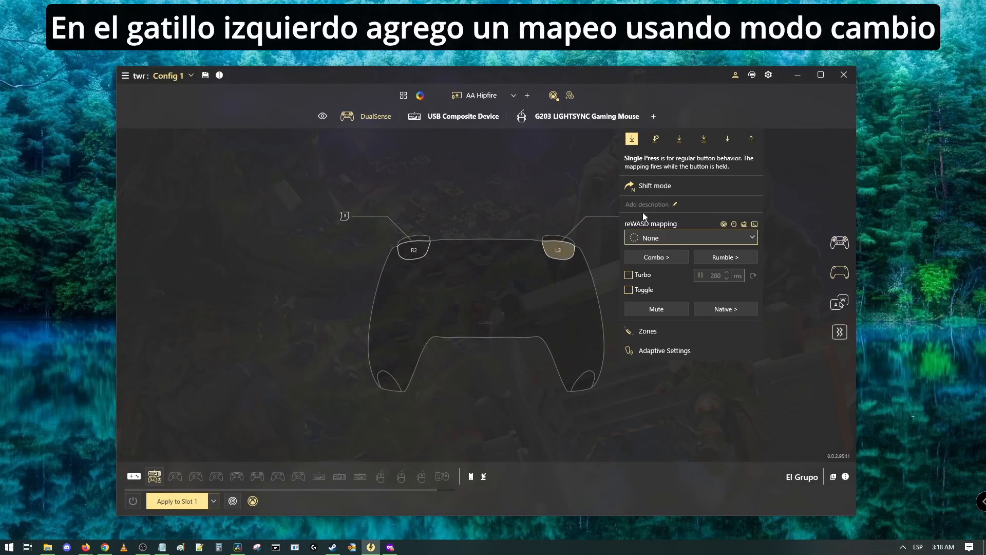
pyautogui.click(655, 186)
pyautogui.click(657, 172)
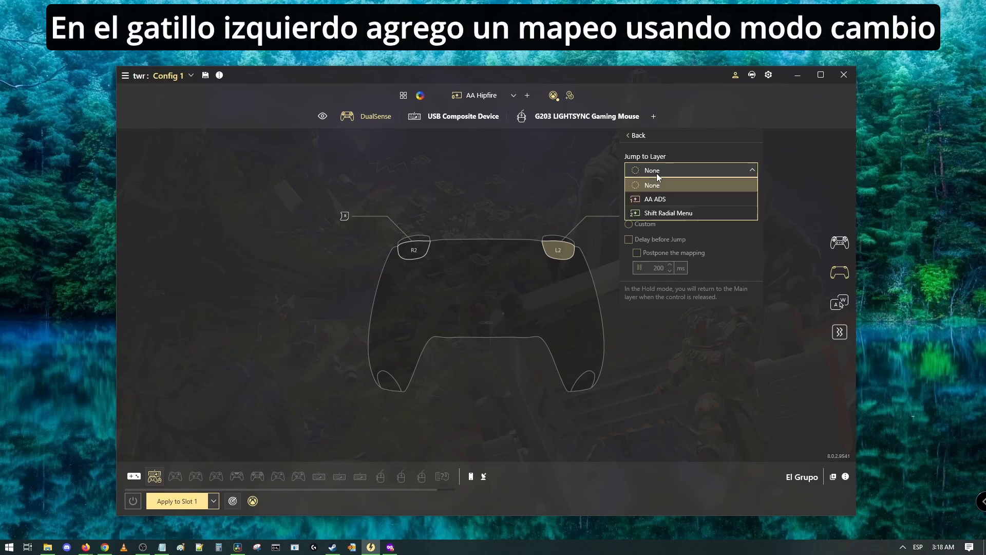
pyautogui.click(659, 197)
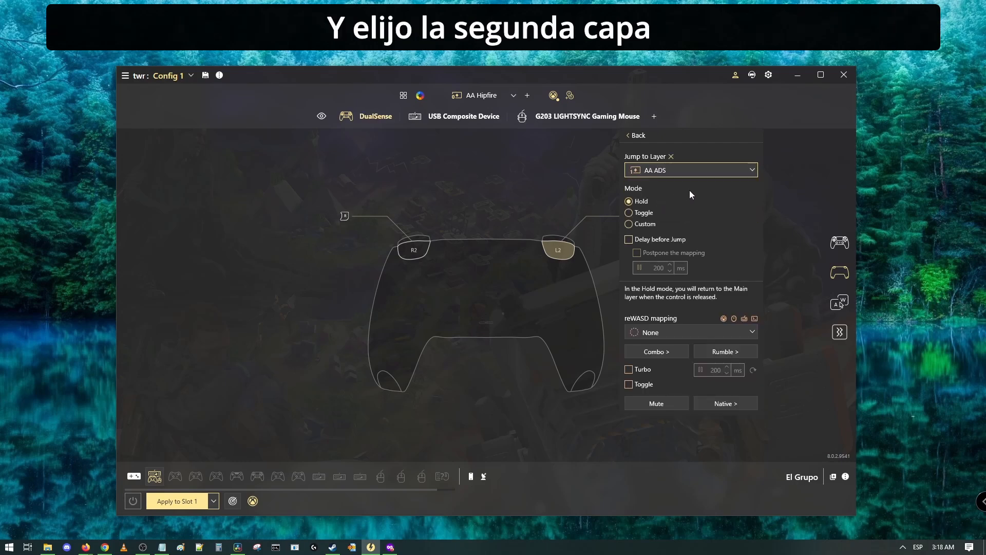
pyautogui.click(544, 180)
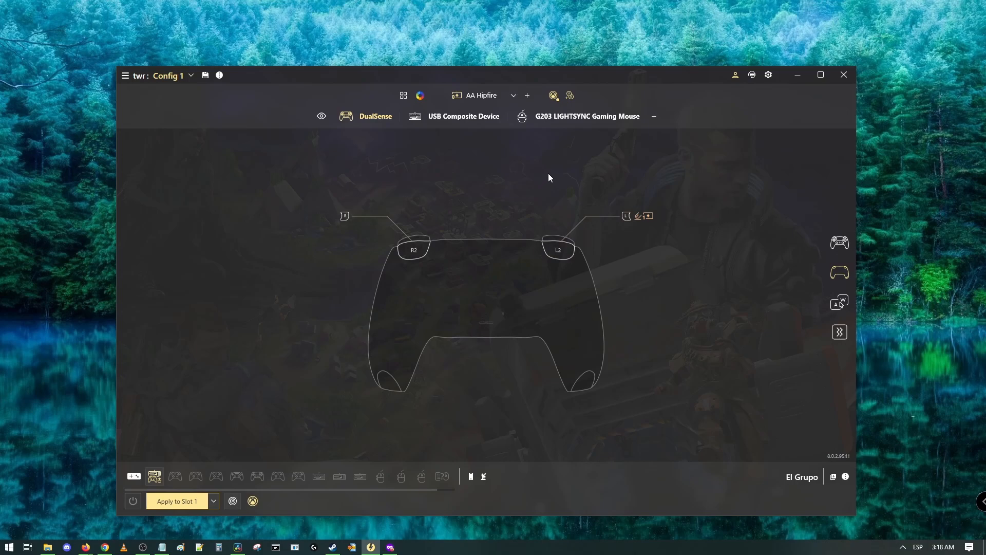
# - Add a Native Behavior layer to the config and view its keyboard and mouse mappings
pyautogui.click(464, 117)
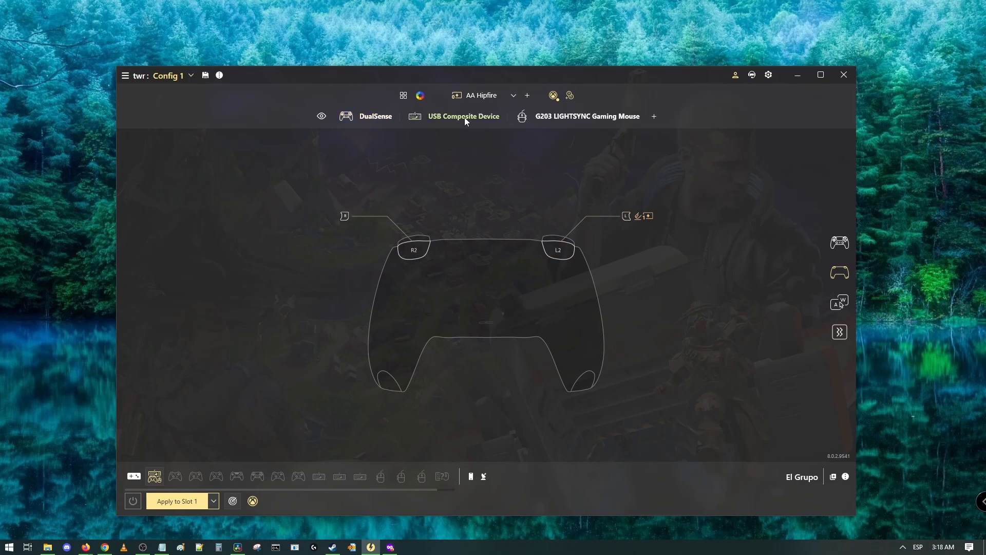
pyautogui.click(527, 95)
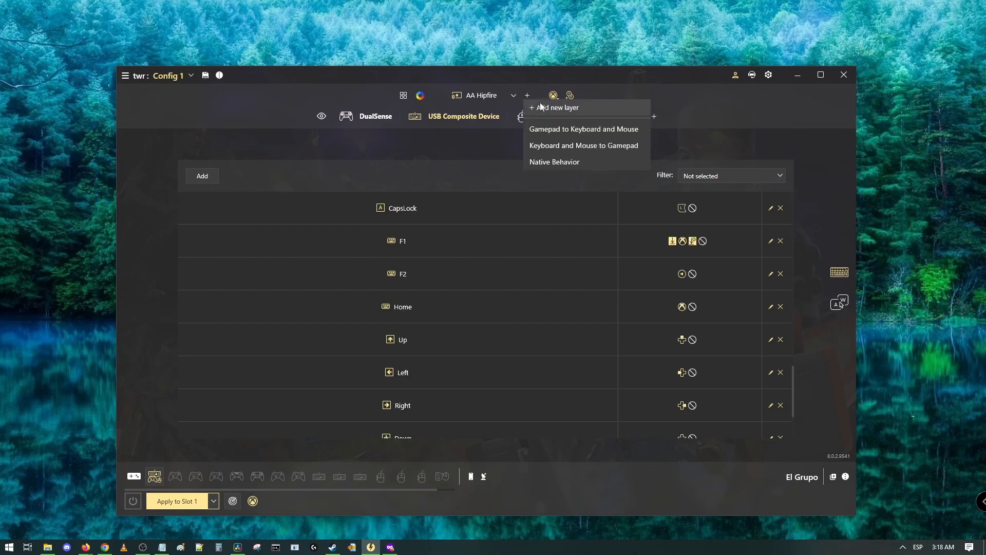
pyautogui.click(548, 162)
pyautogui.click(467, 318)
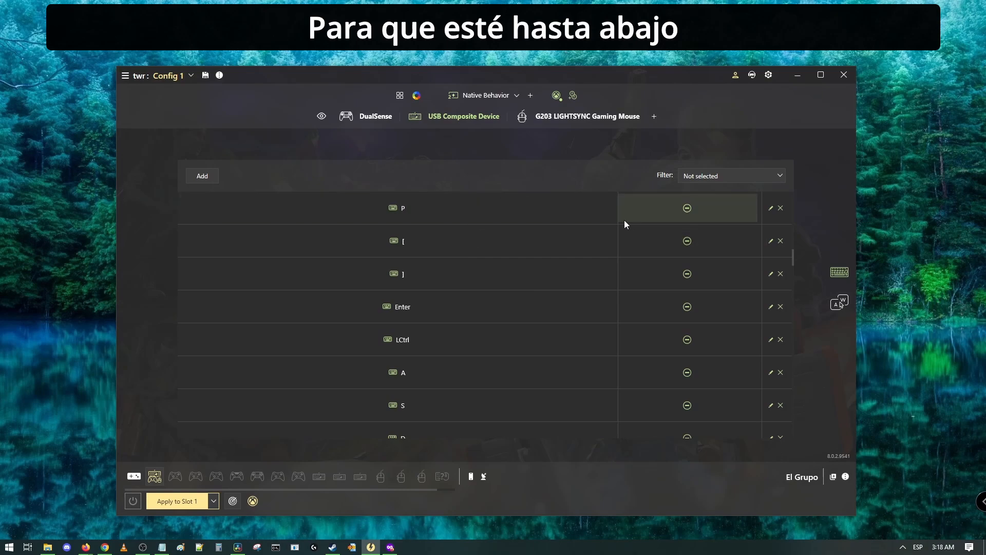
pyautogui.click(571, 117)
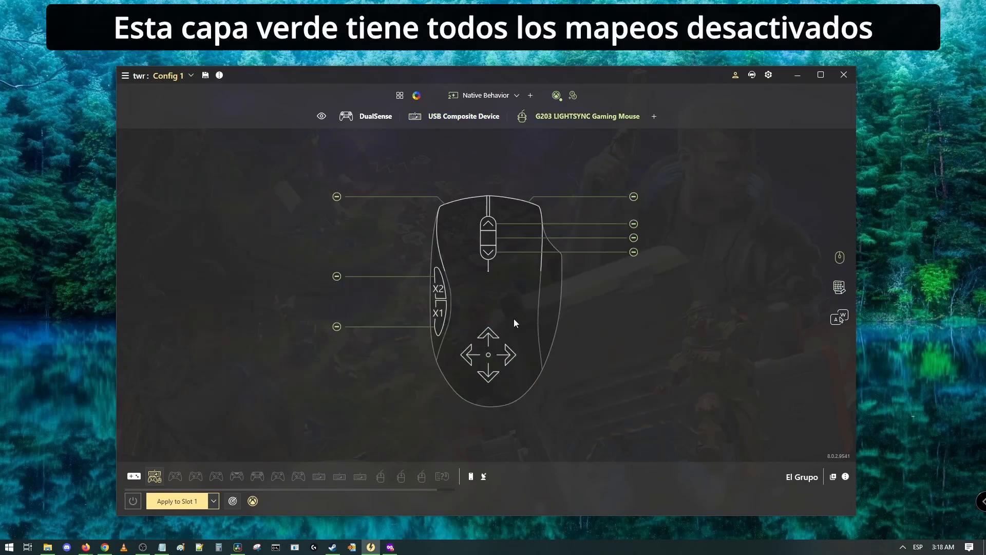
pyautogui.click(476, 118)
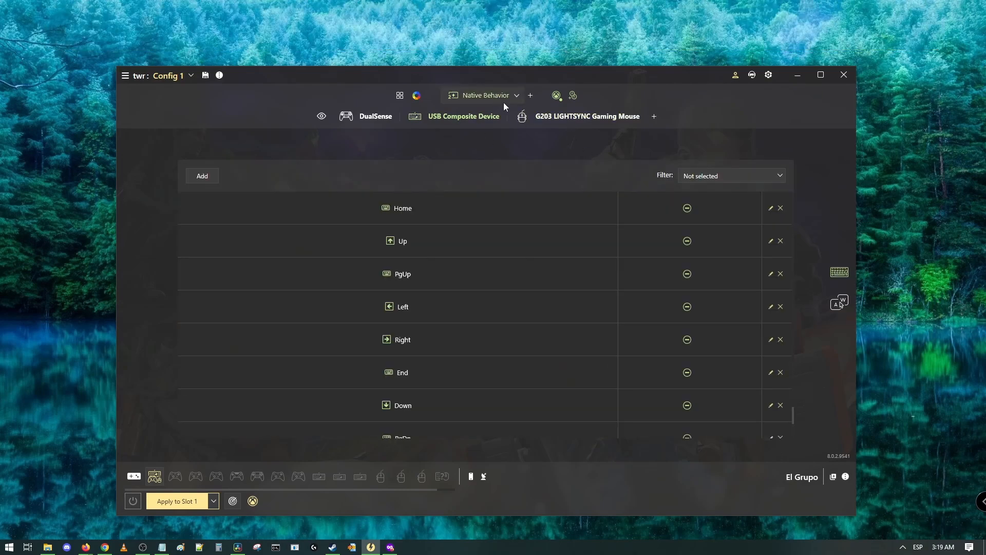
# - In the AA Hipfire layer, clear the keyboard Home key's Xbox mapping and mute the key
pyautogui.click(497, 95)
pyautogui.click(482, 112)
pyautogui.click(662, 212)
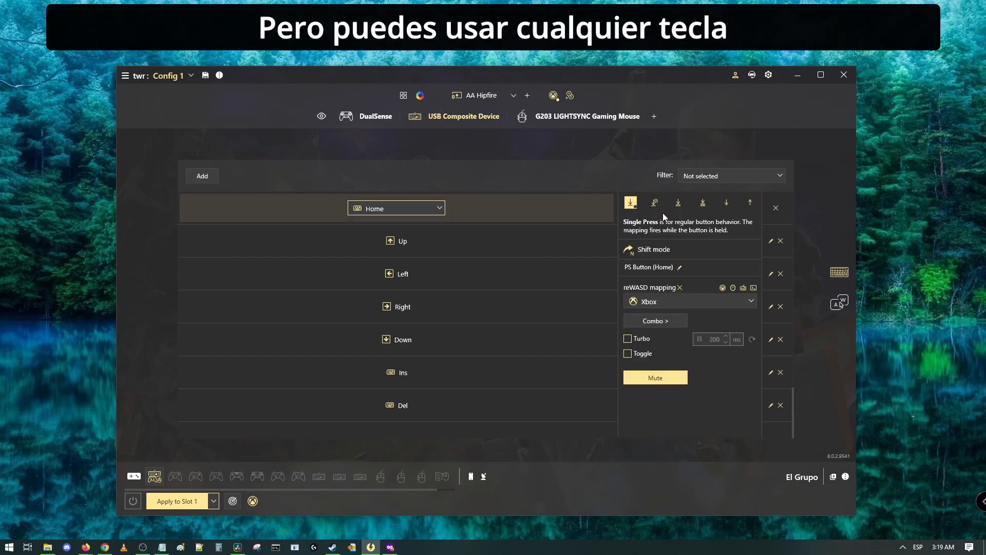
pyautogui.click(679, 288)
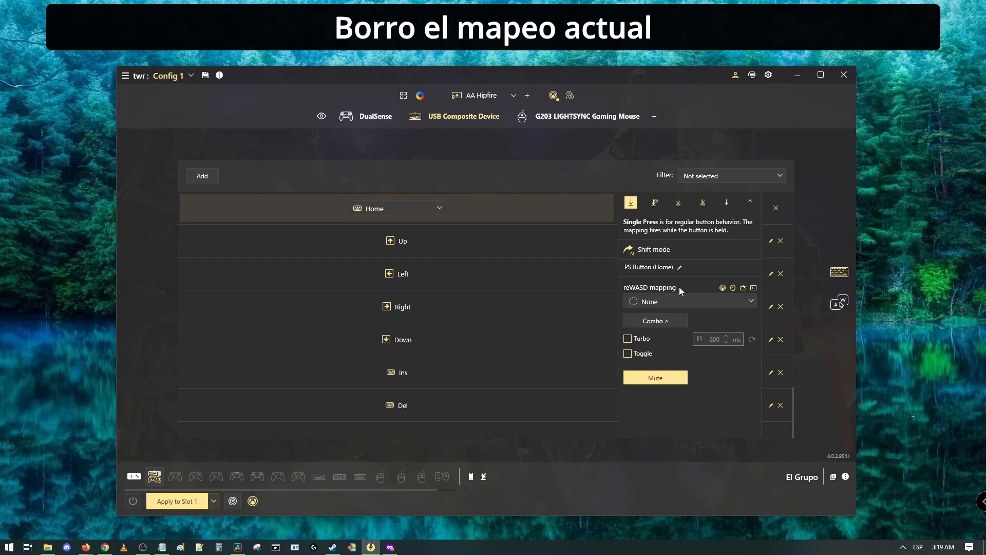
pyautogui.click(661, 379)
pyautogui.click(644, 457)
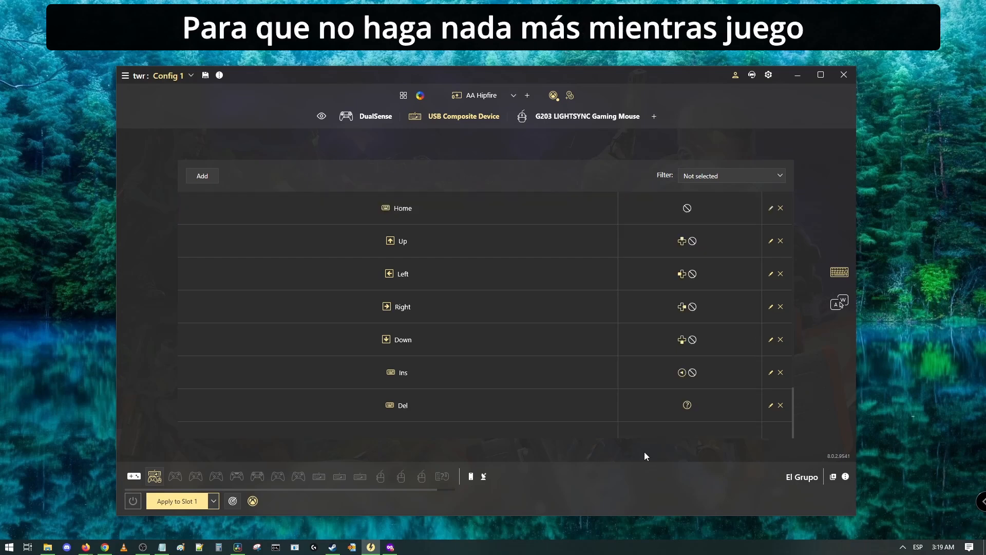
# - Set the Home key's shift mode to jump to the Native Behavior layer in Toggle mode
pyautogui.click(692, 221)
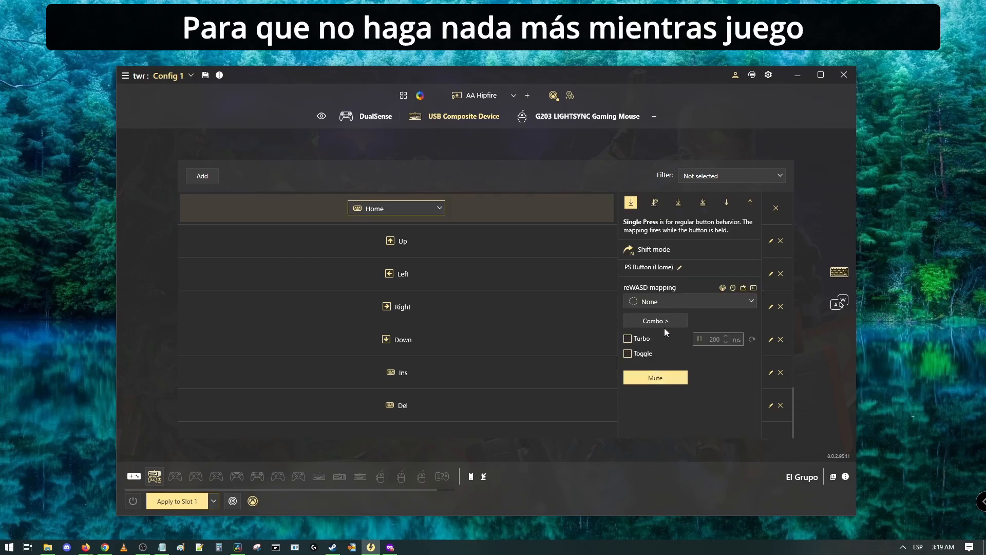
pyautogui.click(653, 251)
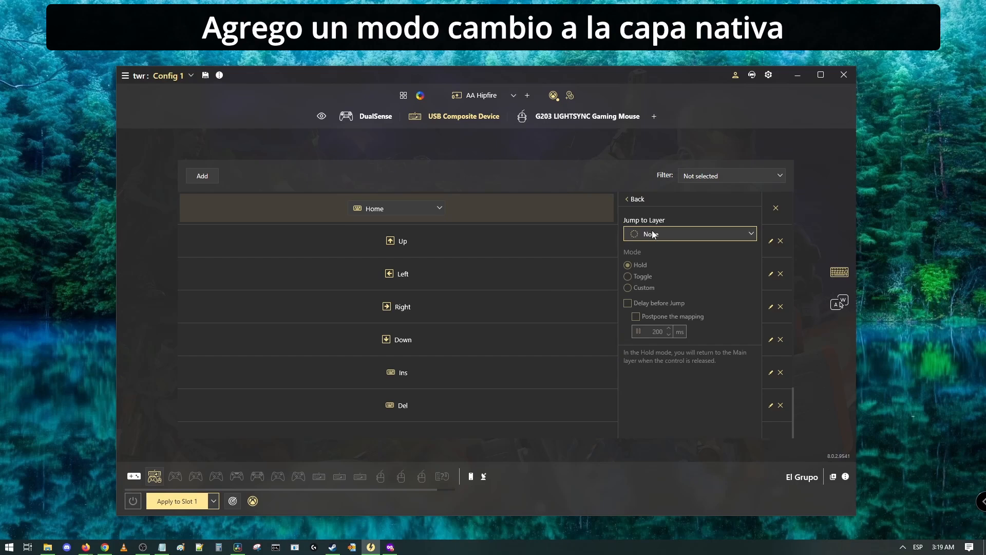
pyautogui.click(661, 234)
pyautogui.click(660, 276)
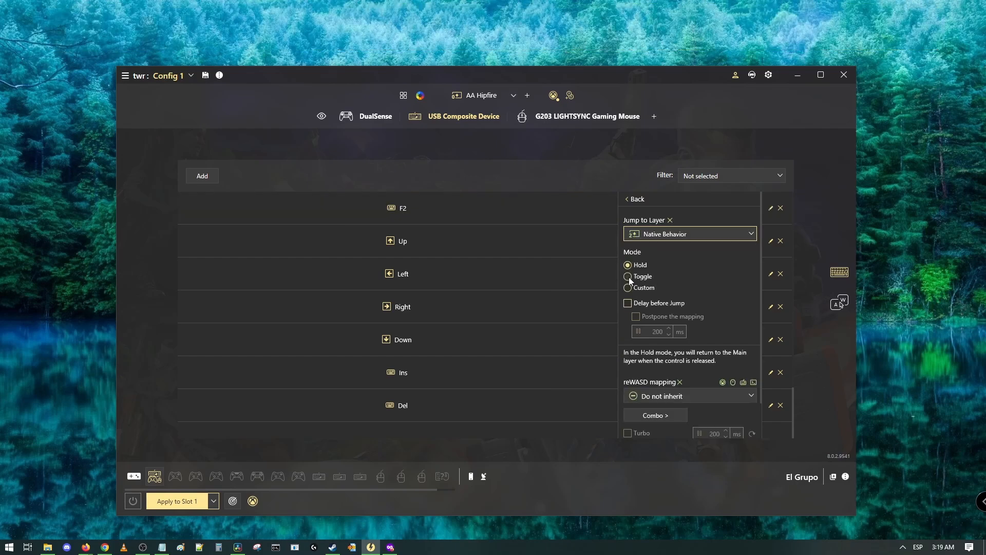
pyautogui.click(627, 276)
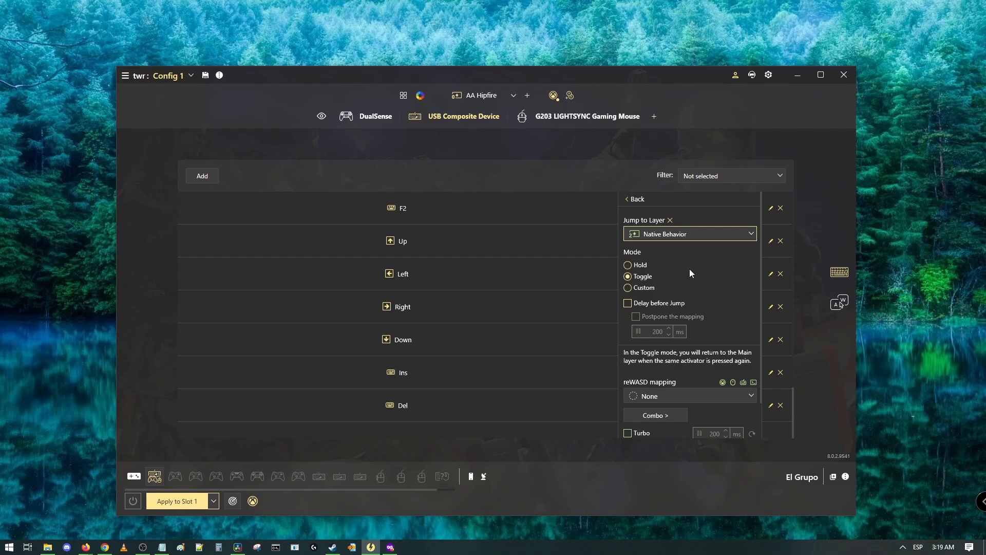
pyautogui.click(633, 199)
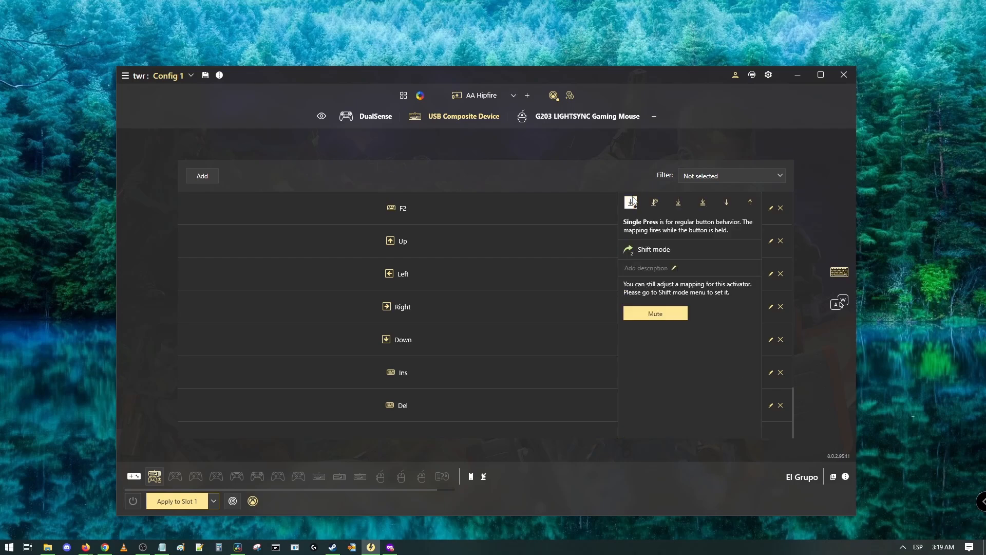
pyautogui.click(561, 139)
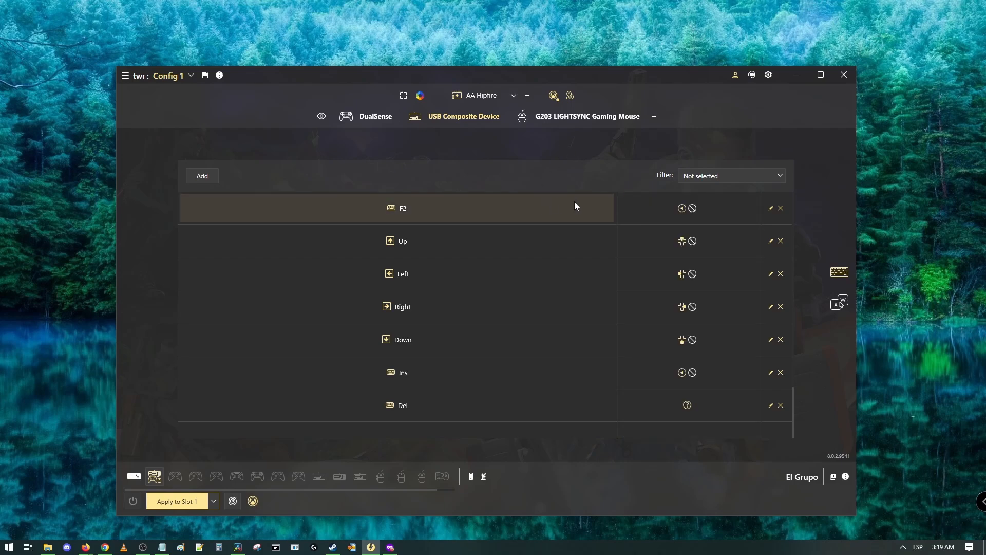
# - Describe the Home key's single-press shift as Native Layer
pyautogui.scroll(10, 654, 331)
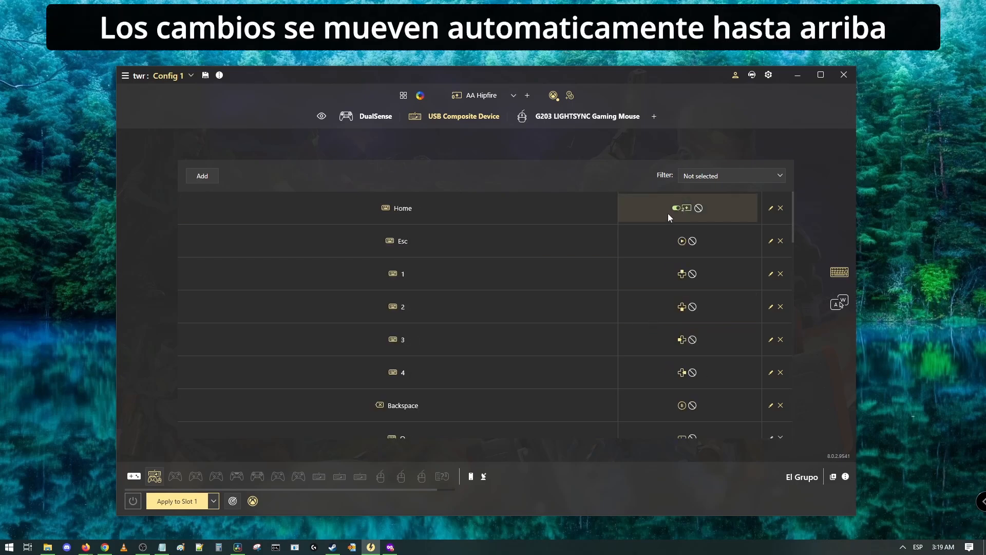
pyautogui.click(668, 213)
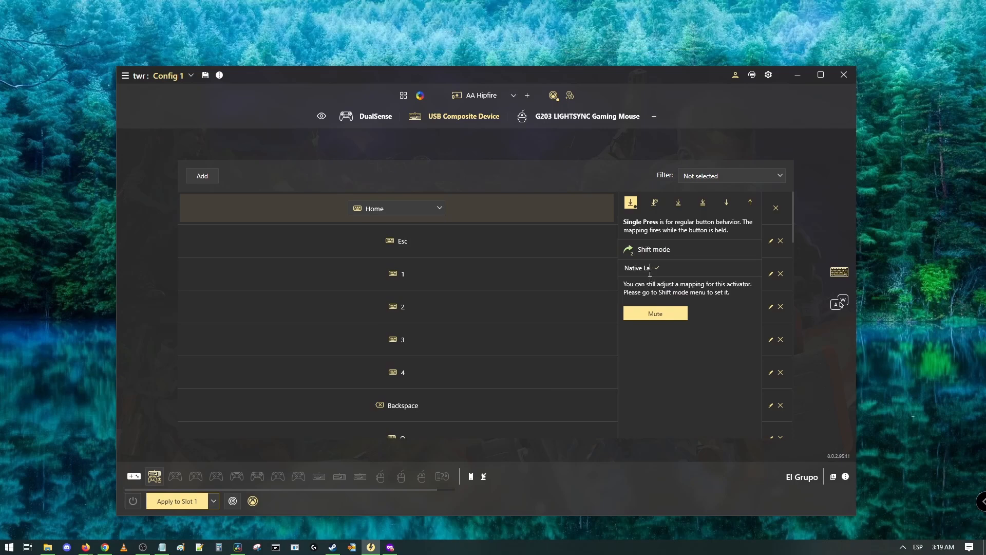
pyautogui.write('Layer')
pyautogui.click(521, 148)
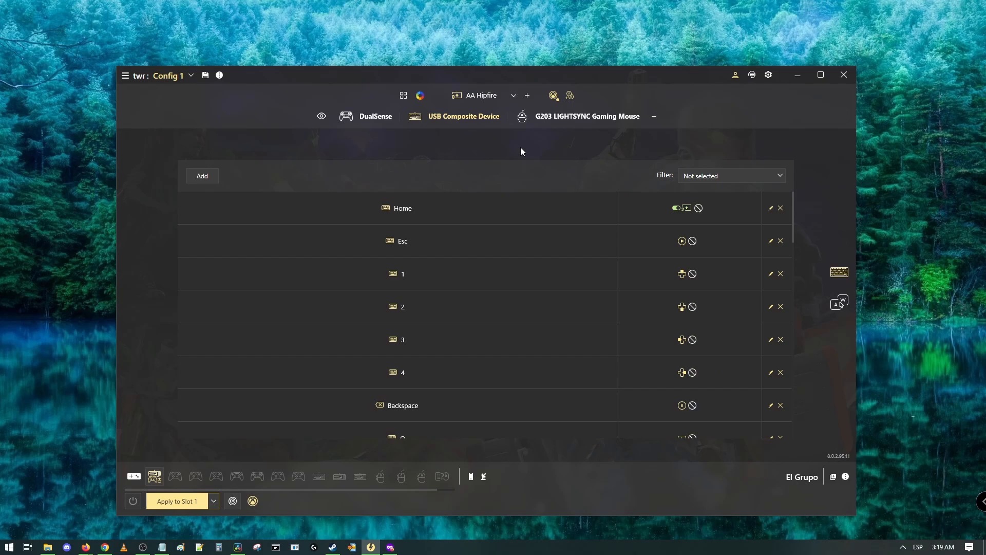
# - Save Config 1 and apply it to Slot 1
pyautogui.click(204, 77)
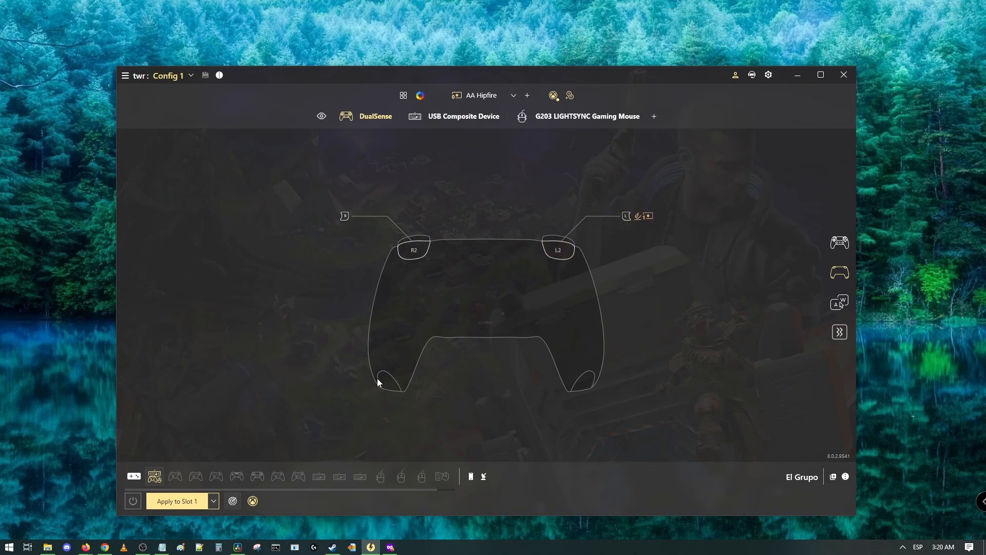
pyautogui.click(177, 501)
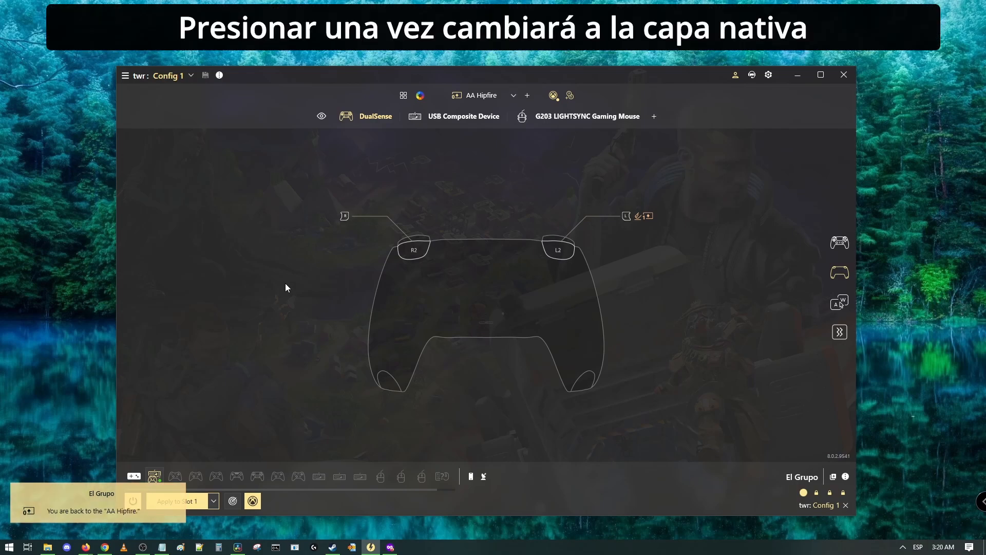
# - Test the Home key's switching between the AA Hipfire and Native Behavior layers and review its shift mode settings
pyautogui.click(466, 115)
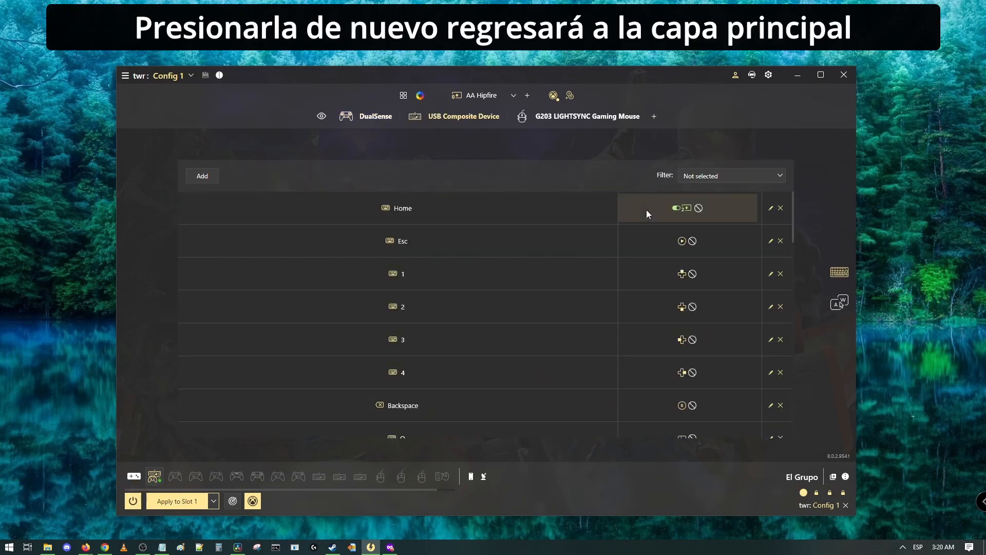
pyautogui.press('Home')
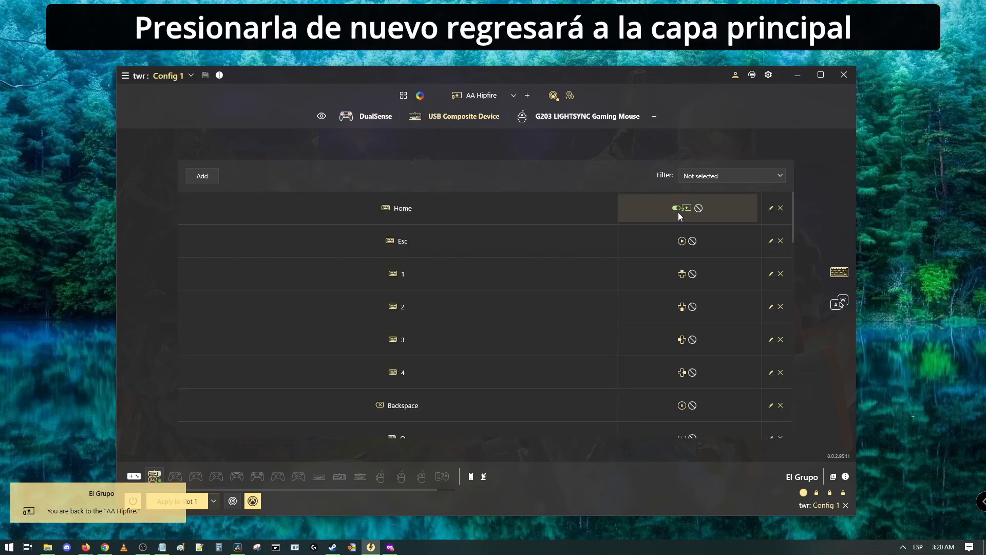
pyautogui.press('Home')
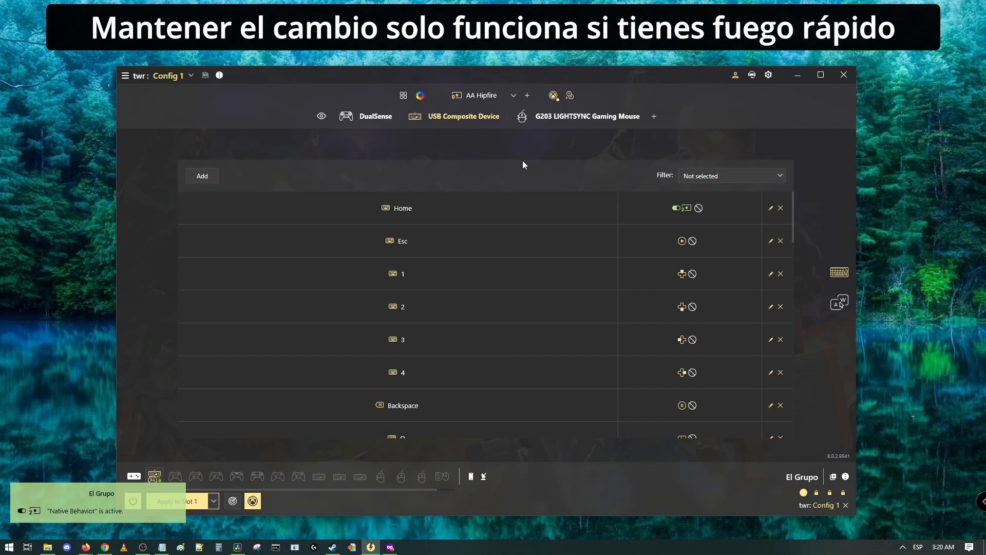
pyautogui.click(677, 207)
pyautogui.click(652, 250)
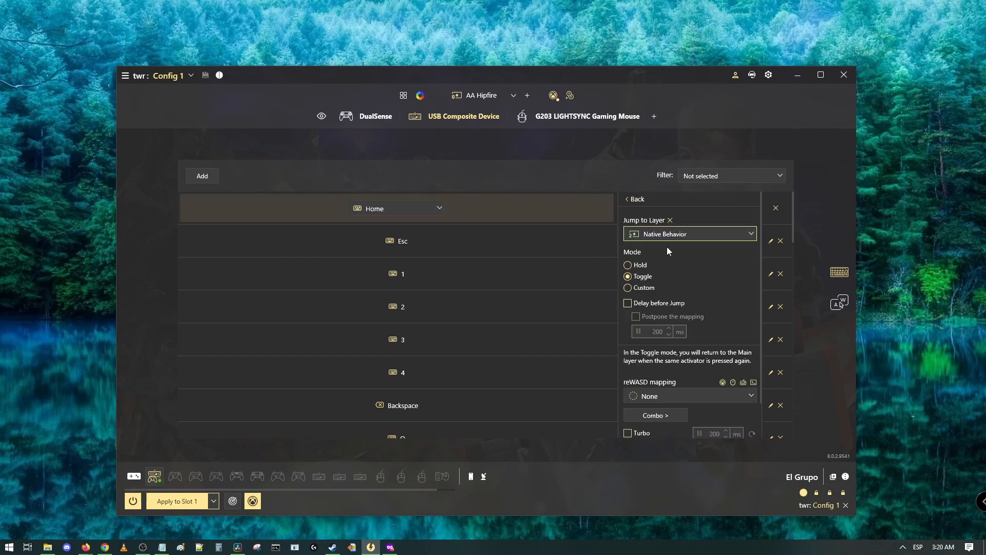
pyautogui.click(510, 144)
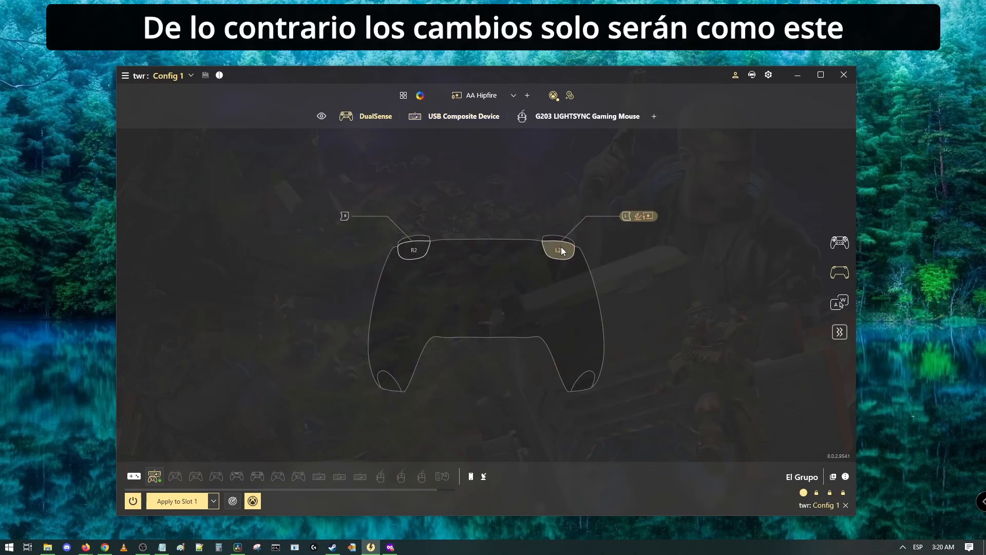
# - In the AA ADS layer, map the DualSense's D-pad Up button to D-pad Down
pyautogui.click(482, 95)
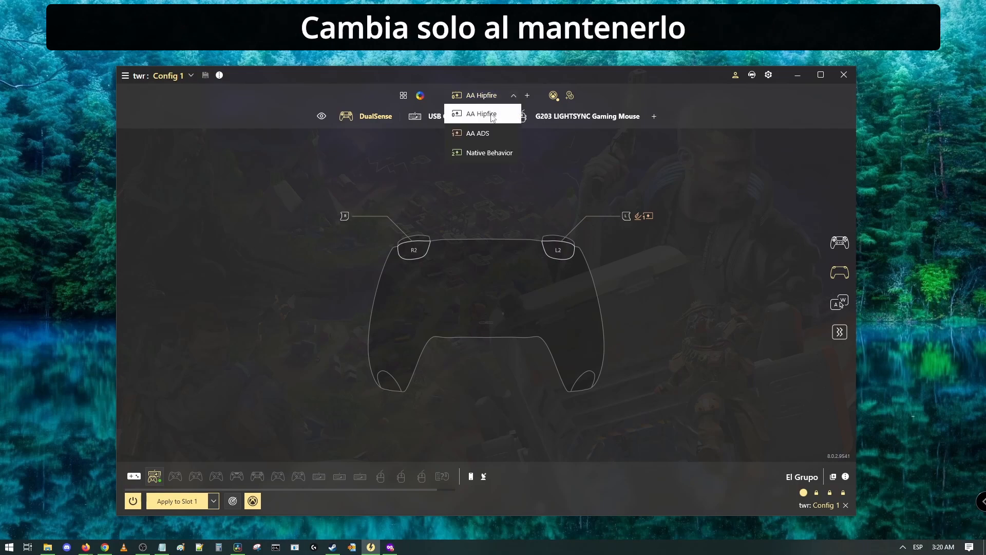
pyautogui.click(588, 177)
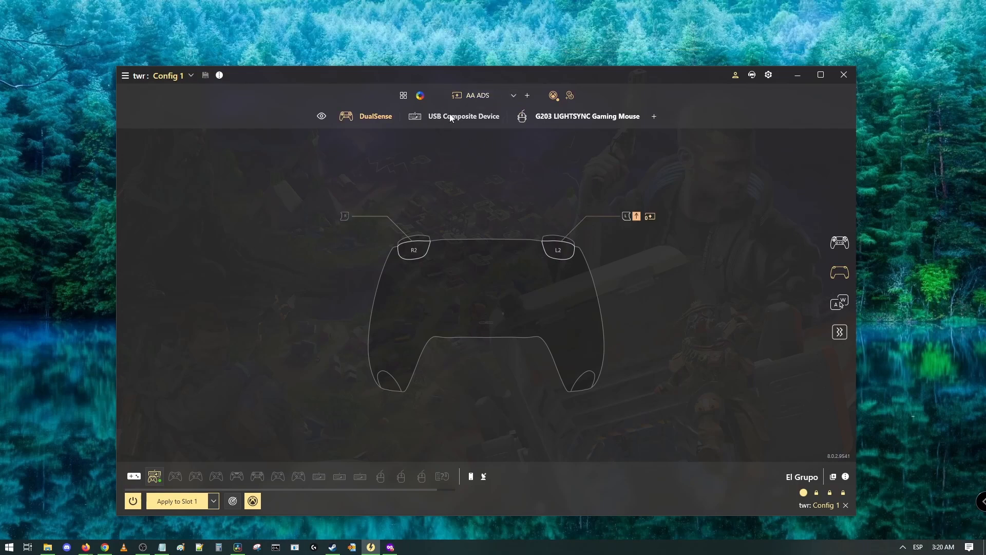
pyautogui.click(837, 242)
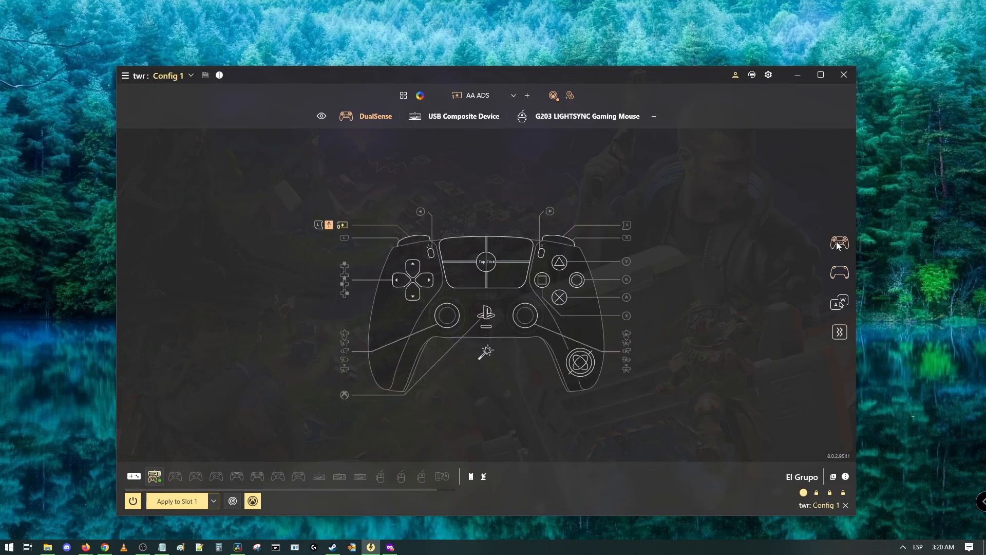
pyautogui.click(413, 268)
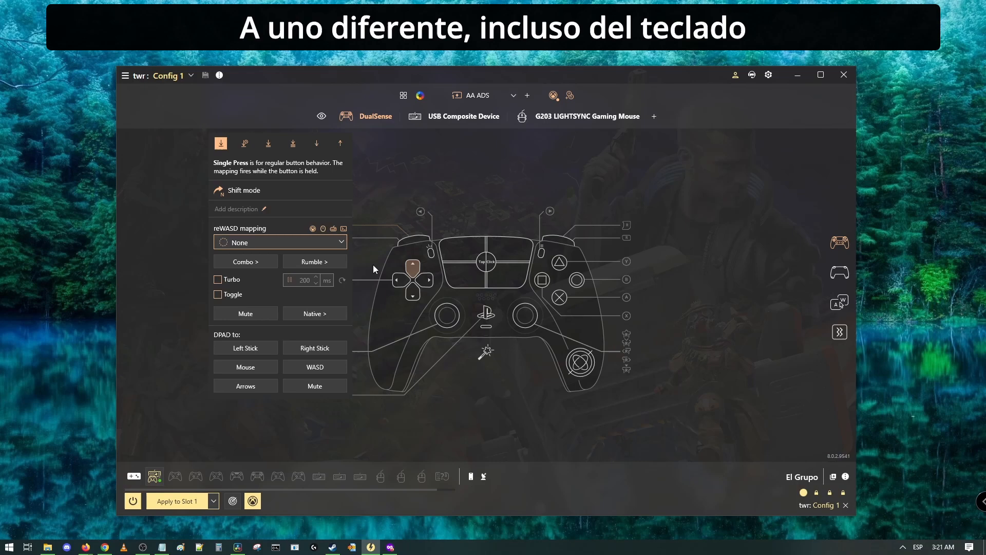
pyautogui.click(258, 243)
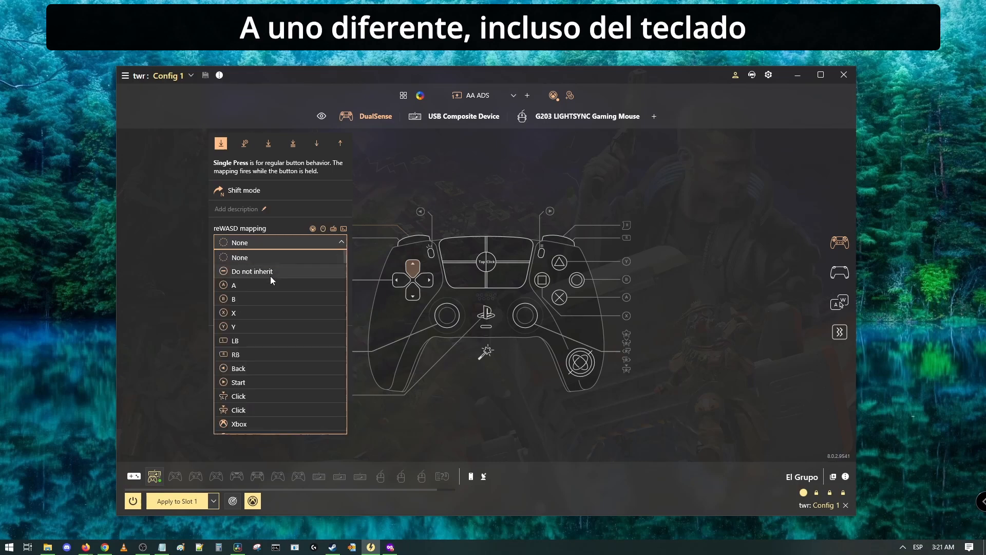
pyautogui.scroll(-1, 266, 408)
pyautogui.click(259, 411)
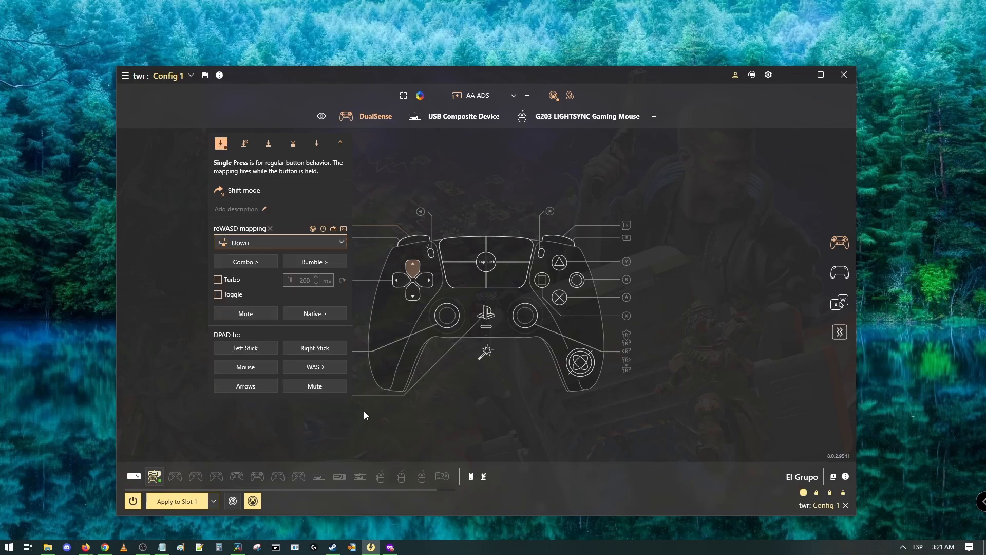
# - Limit the mapping choices to gamepad controls and map the DualSense's D-pad Up to B in the AA ADS layer
pyautogui.click(252, 239)
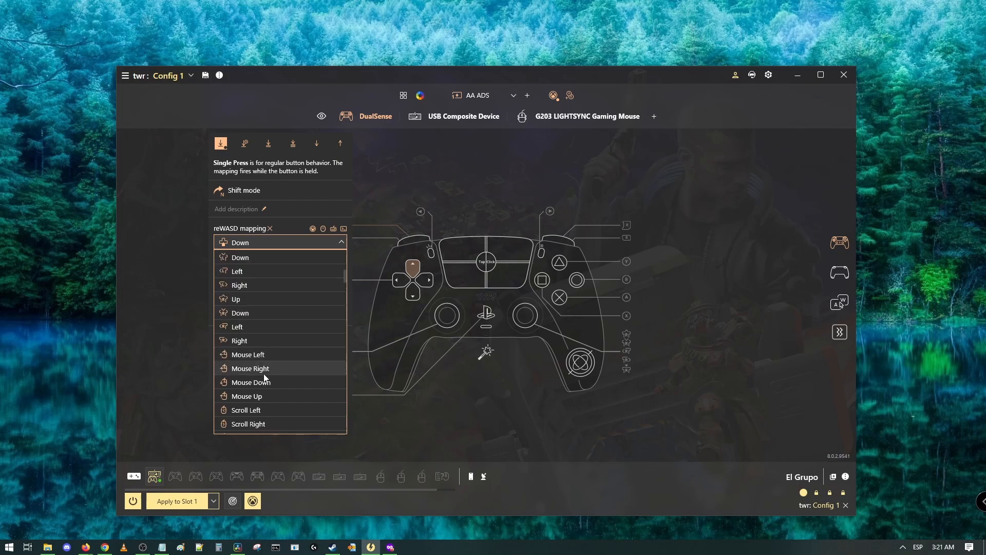
pyautogui.scroll(-7, 273, 403)
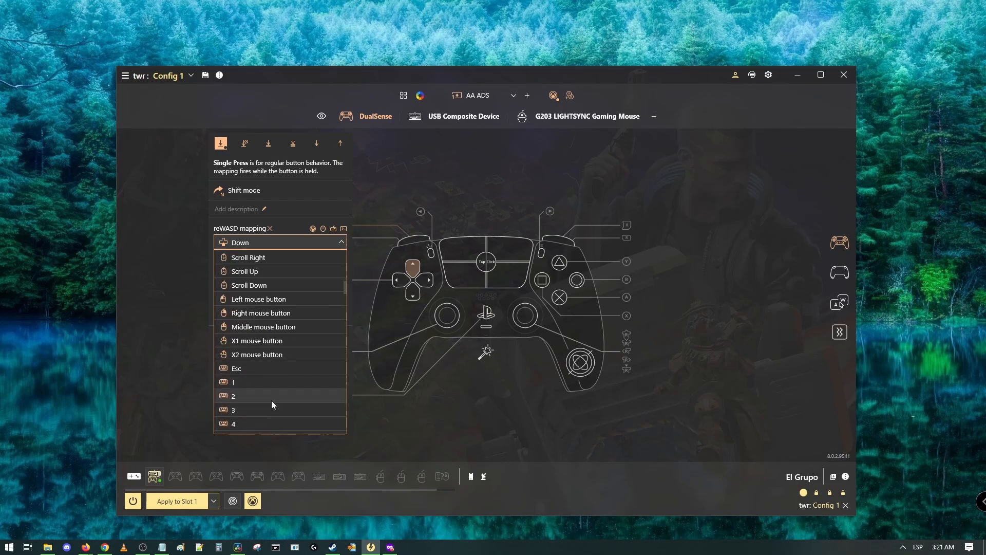
pyautogui.scroll(7, 272, 400)
pyautogui.click(315, 227)
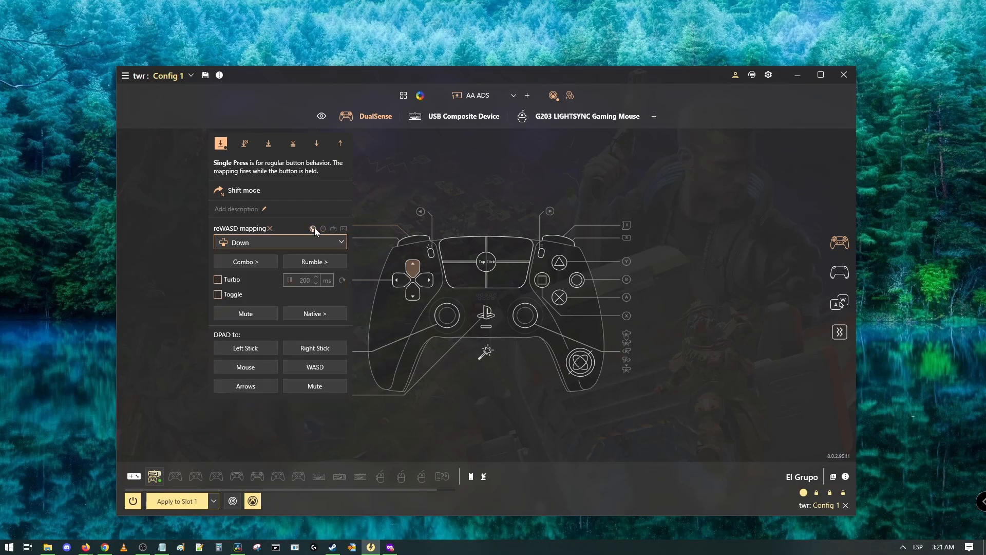
pyautogui.click(291, 241)
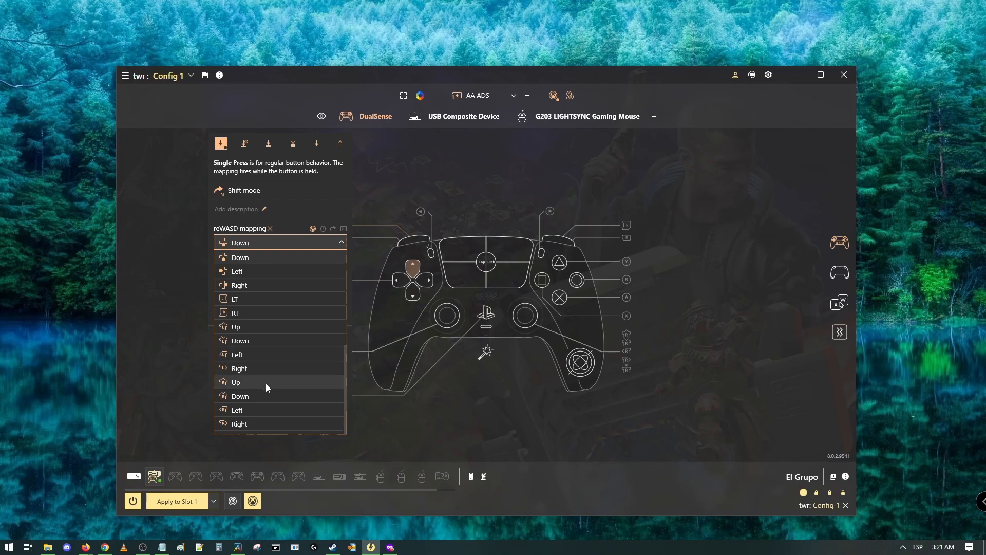
pyautogui.scroll(3, 259, 279)
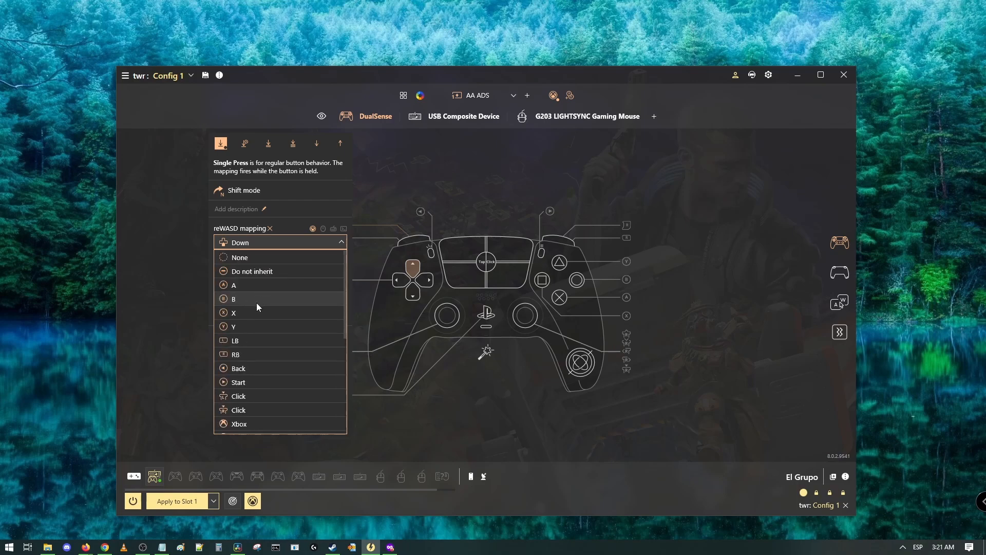
pyautogui.click(257, 301)
pyautogui.click(468, 439)
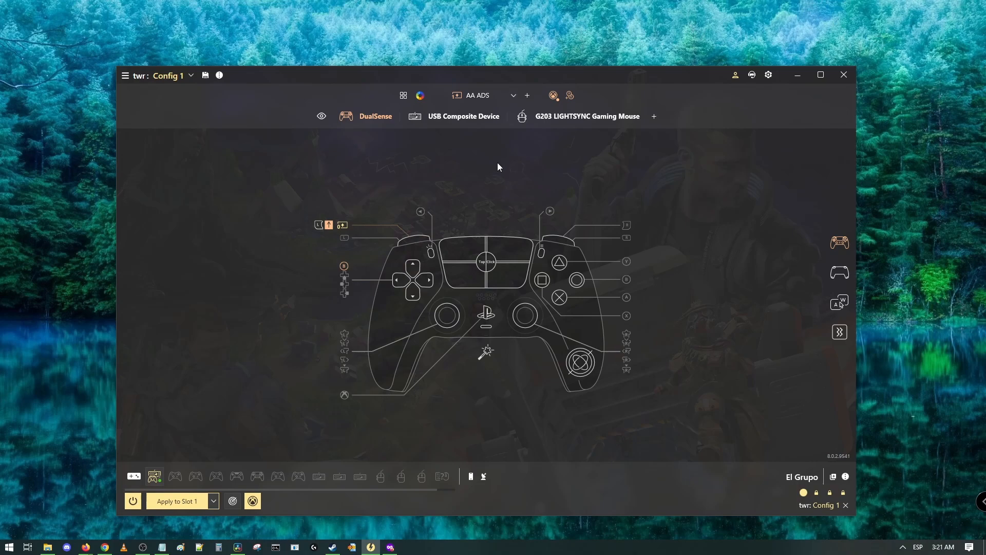
# - Review the single-press mapping and combo options for the DualSense's R2 trigger and the gaming mouse's left button
pyautogui.click(837, 275)
pyautogui.click(419, 251)
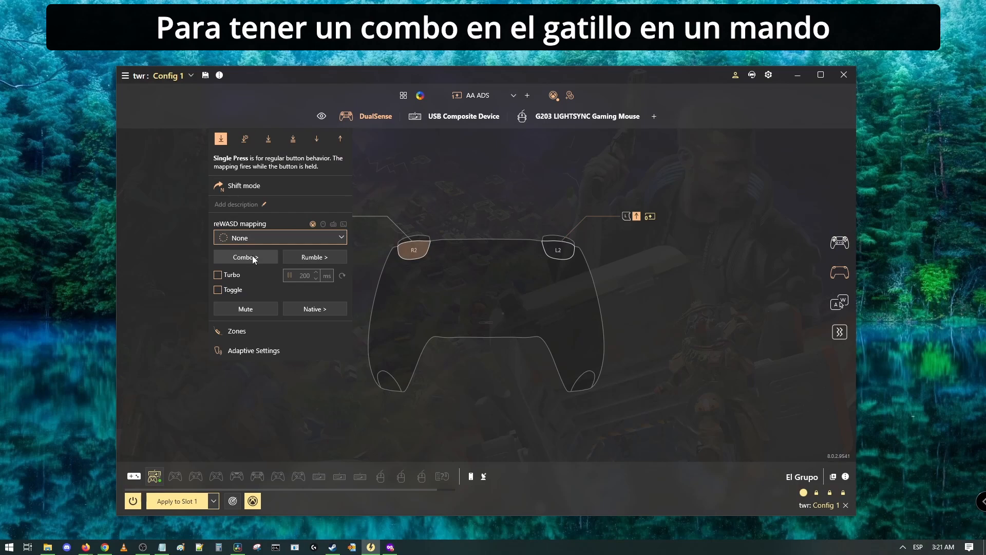
pyautogui.click(469, 204)
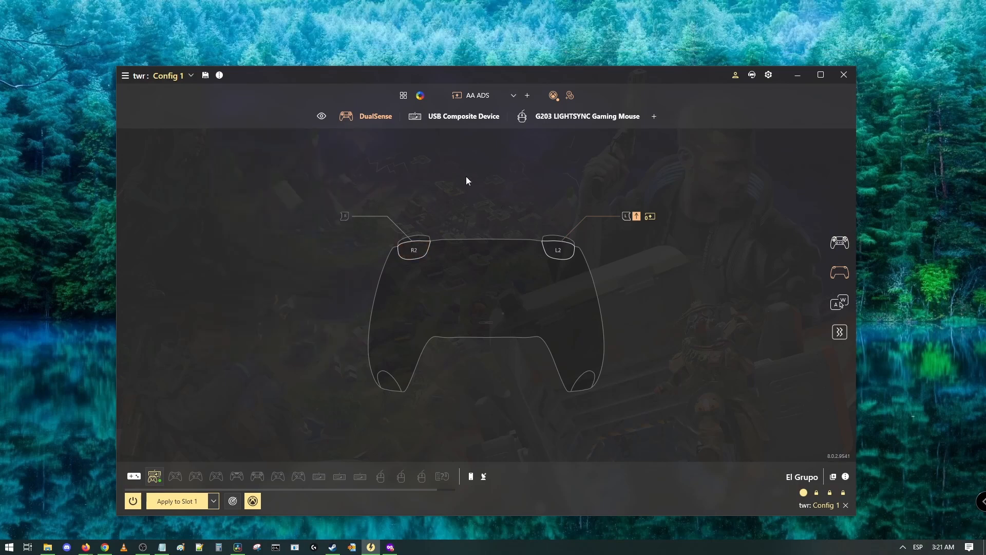
pyautogui.click(554, 116)
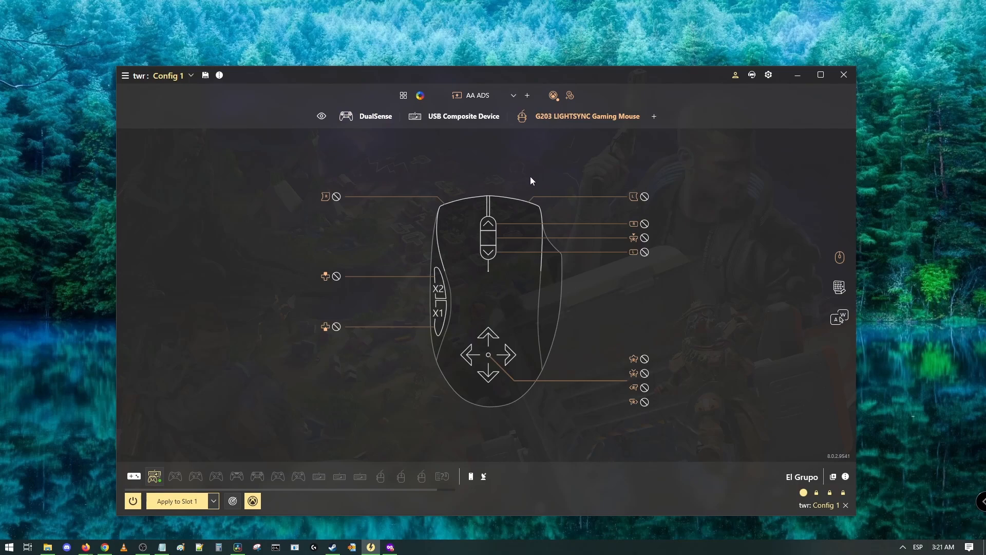
pyautogui.click(454, 219)
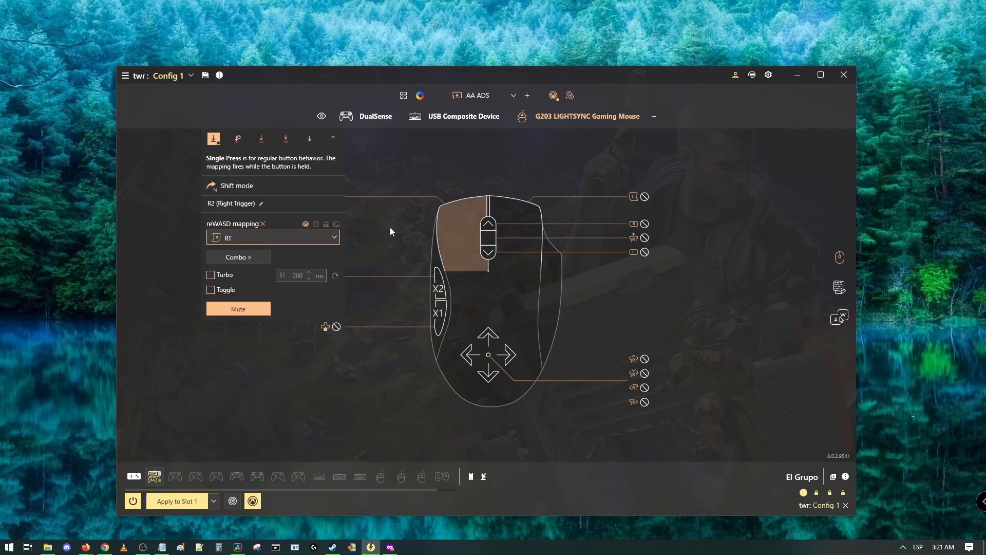
pyautogui.click(248, 236)
pyautogui.click(250, 243)
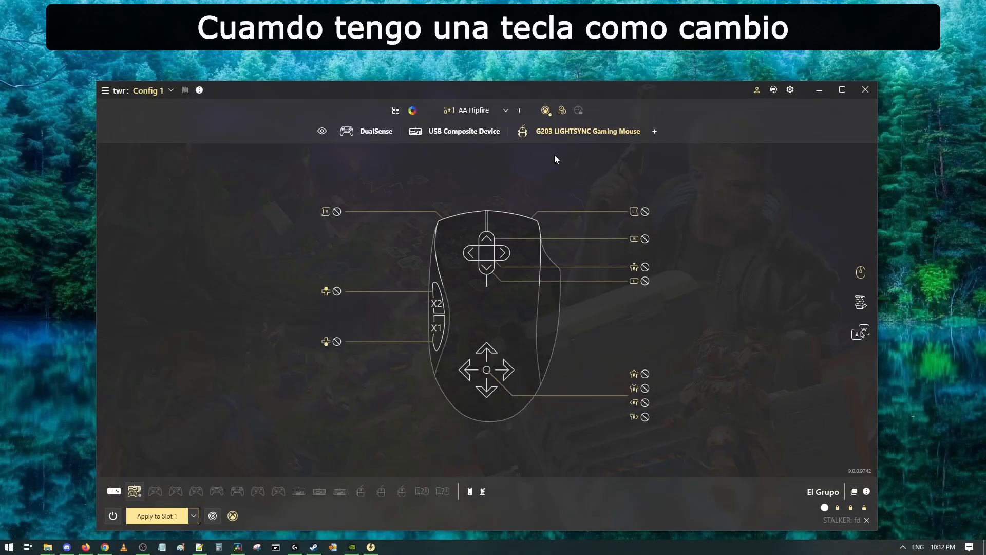
# - In the AA Hipfire layer, make the right mouse button's single press shift to AA ADS in Hold mode
pyautogui.click(480, 111)
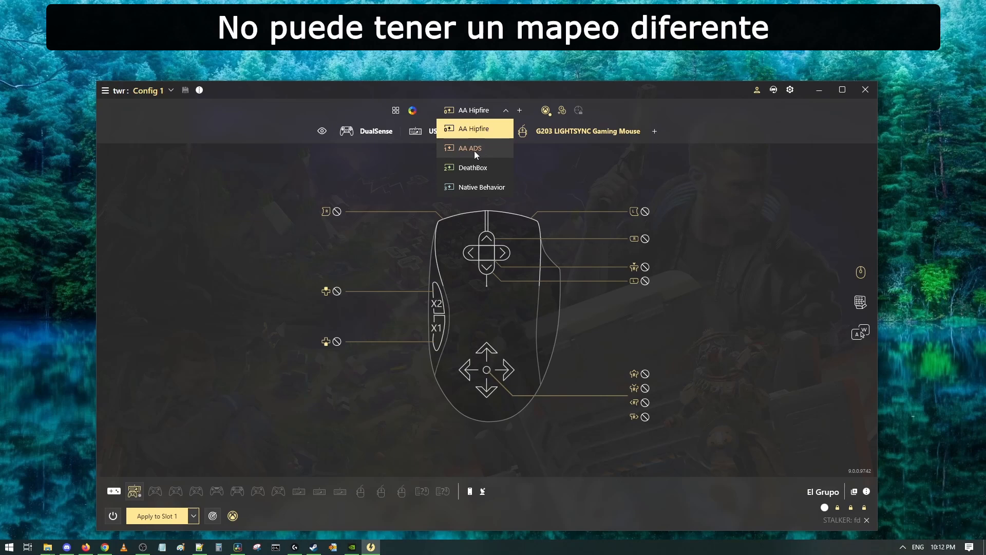
pyautogui.click(522, 224)
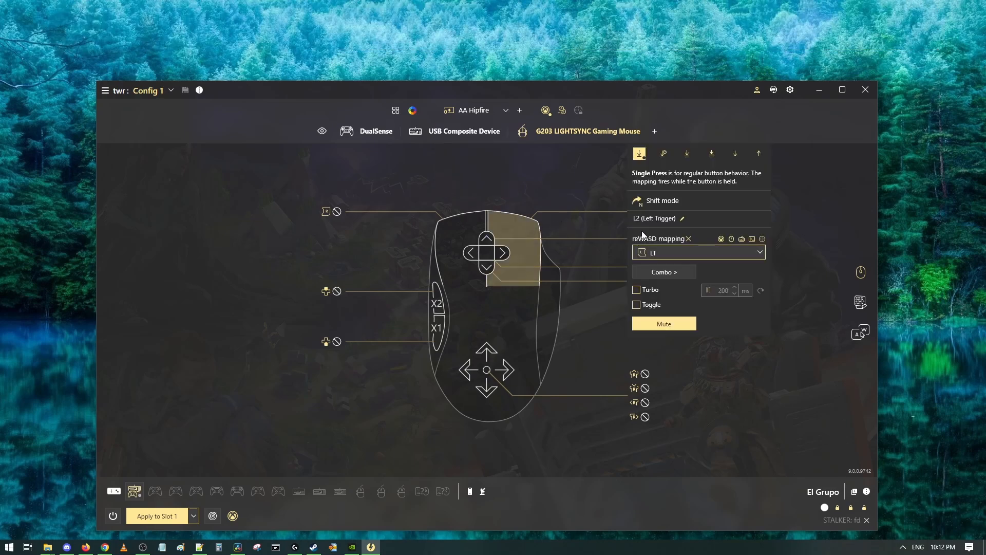
pyautogui.click(663, 201)
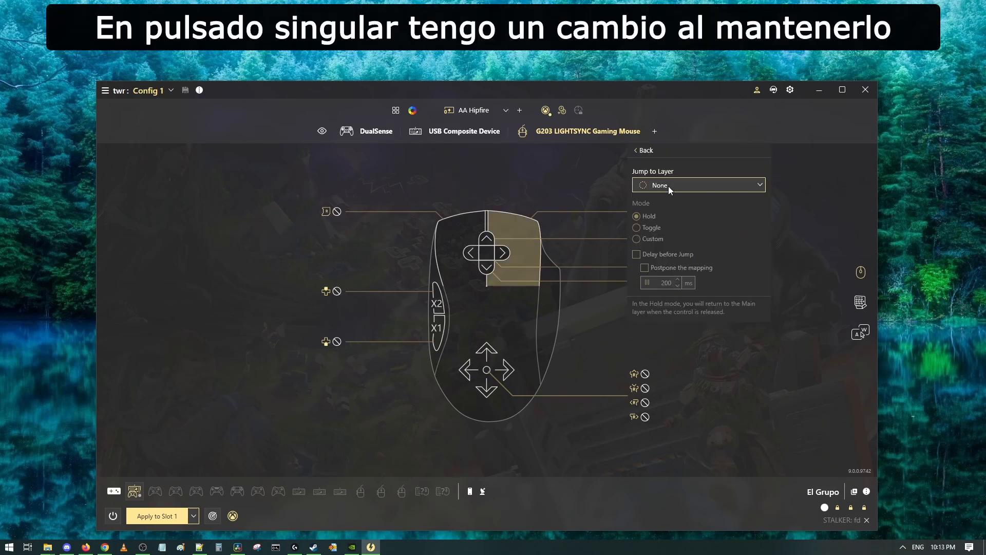
pyautogui.click(669, 188)
pyautogui.click(666, 212)
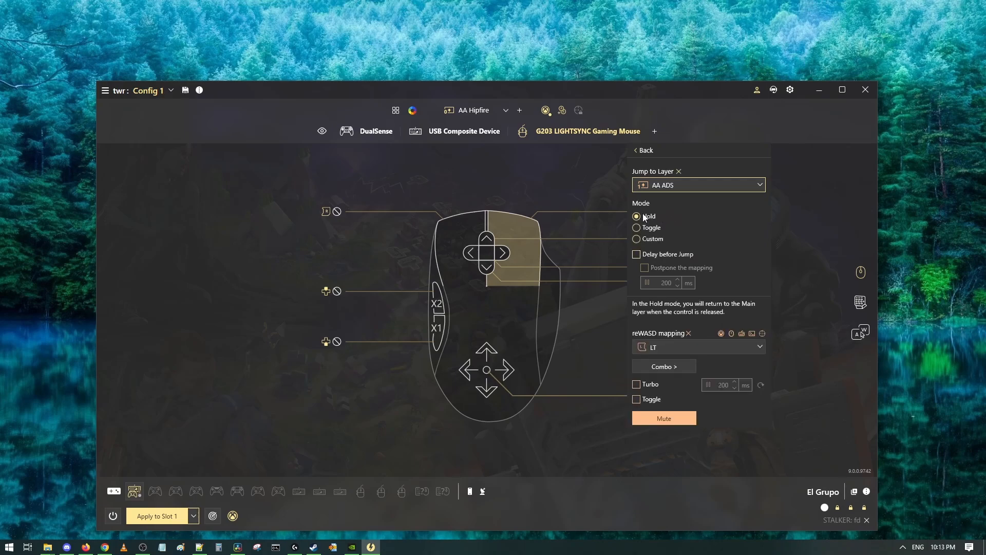
pyautogui.click(545, 186)
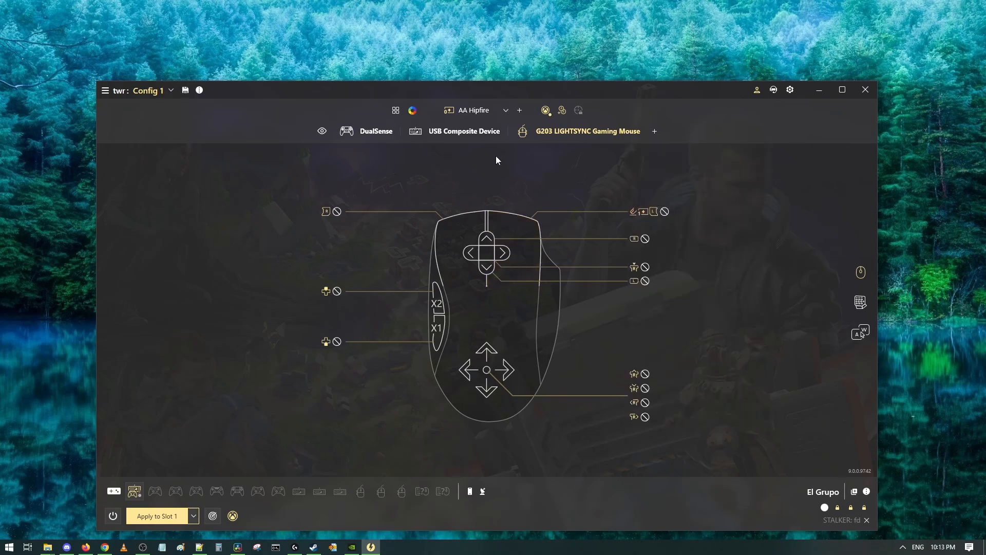
# - In the AA ADS layer, examine the right mouse button's Single Press mapping and its shift mode settings
pyautogui.click(481, 110)
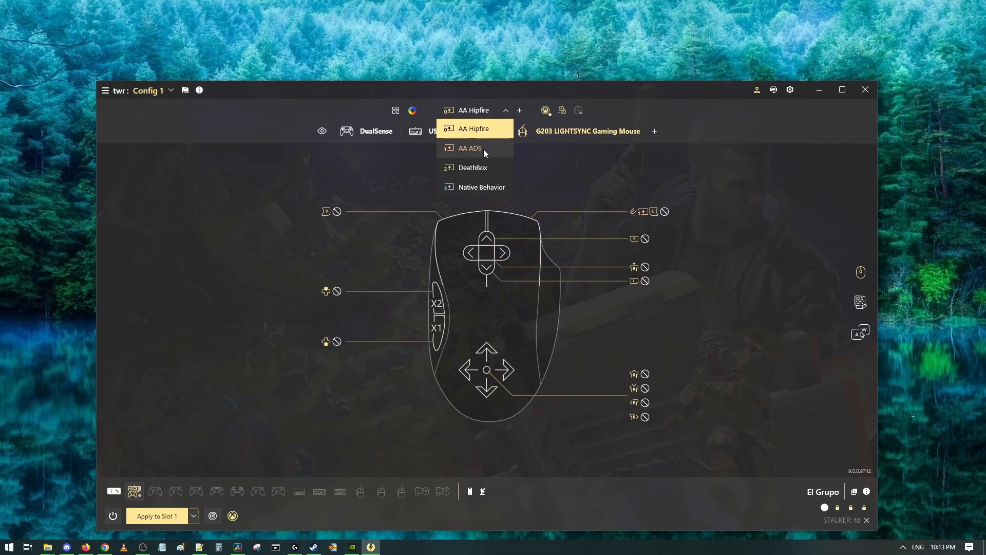
pyautogui.click(483, 149)
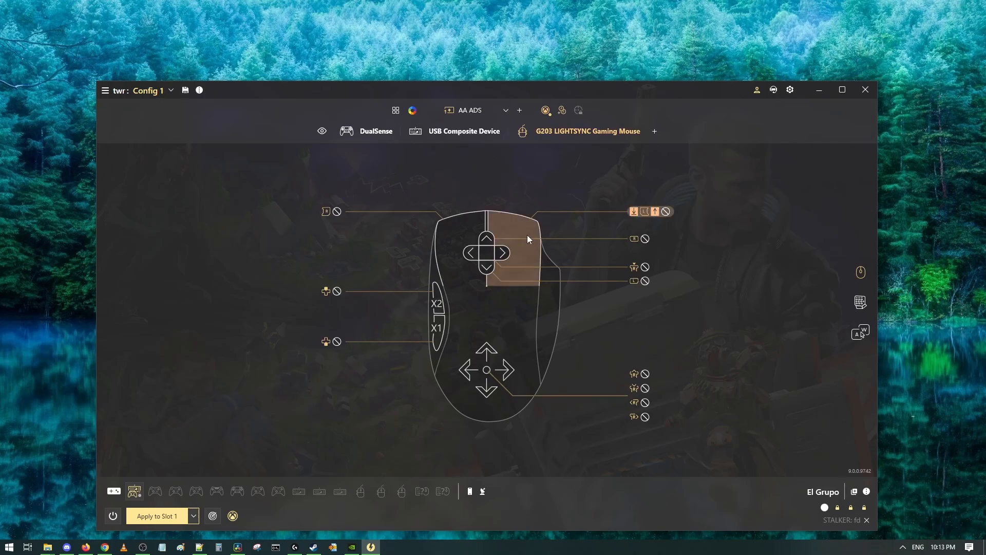
pyautogui.click(637, 212)
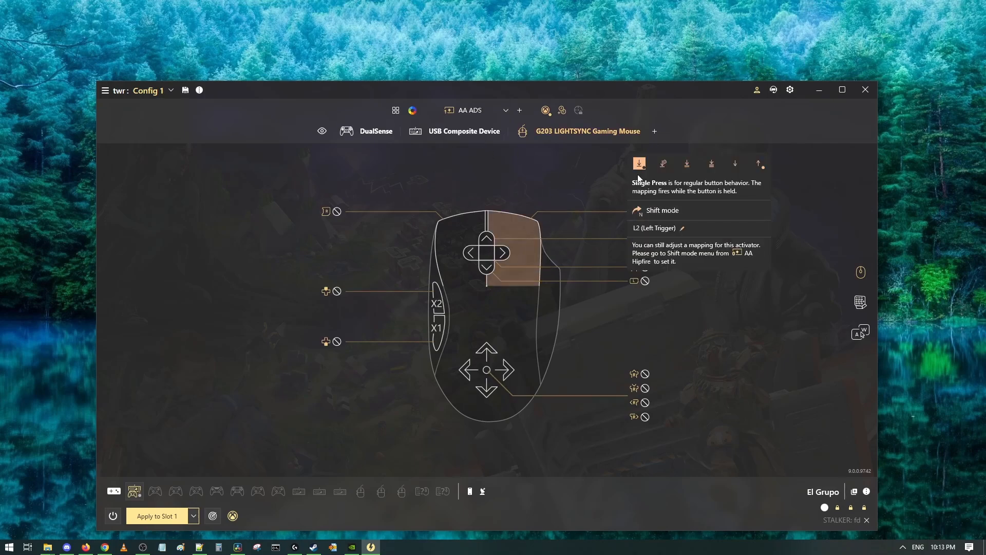
pyautogui.click(645, 210)
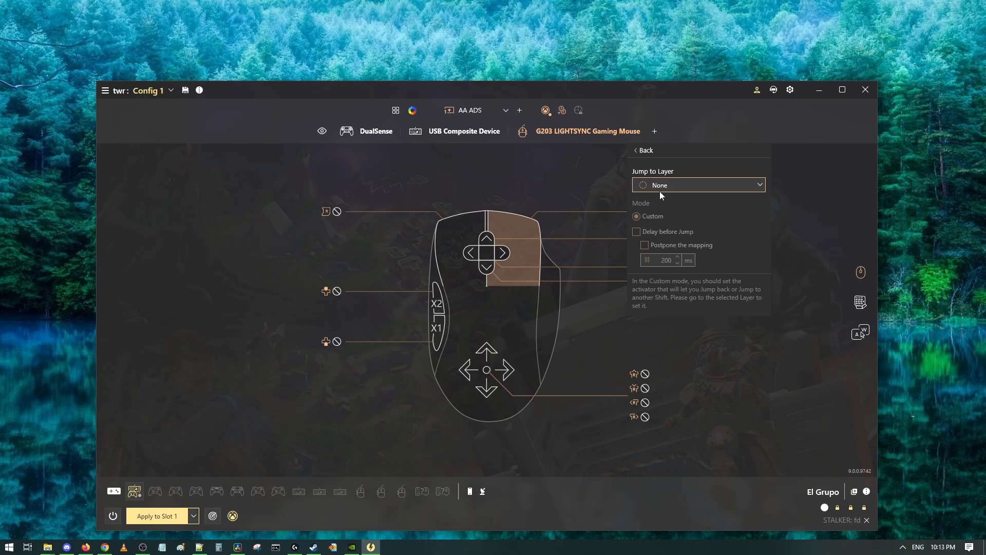
pyautogui.click(640, 152)
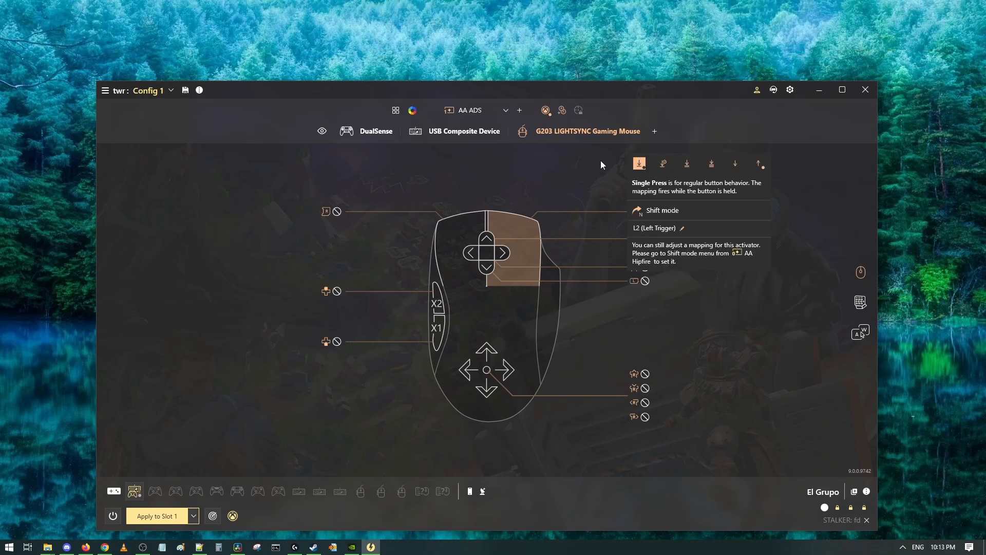
# - Look through the right mouse button's other activators and map its Release Press to A in the AA ADS layer
pyautogui.click(662, 167)
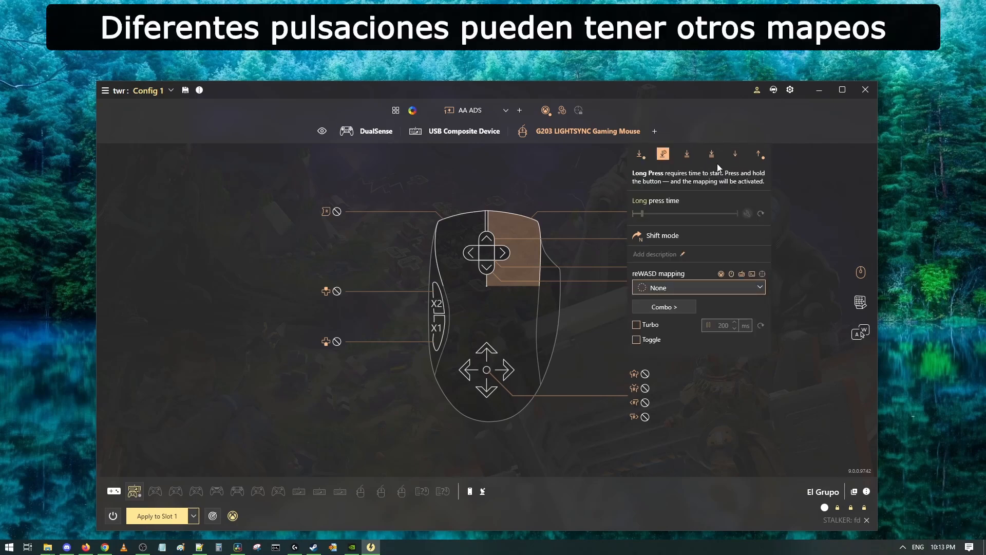
pyautogui.click(735, 156)
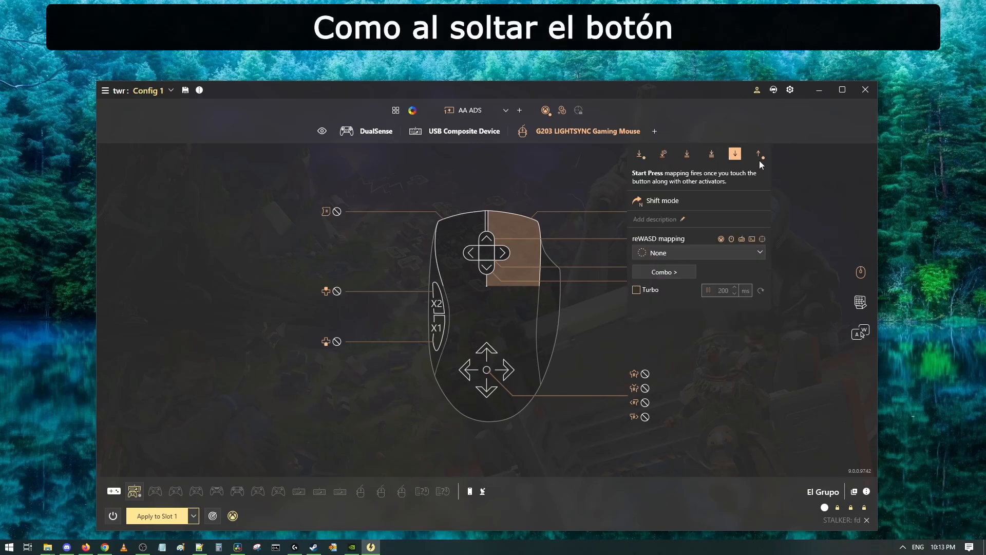
pyautogui.click(759, 155)
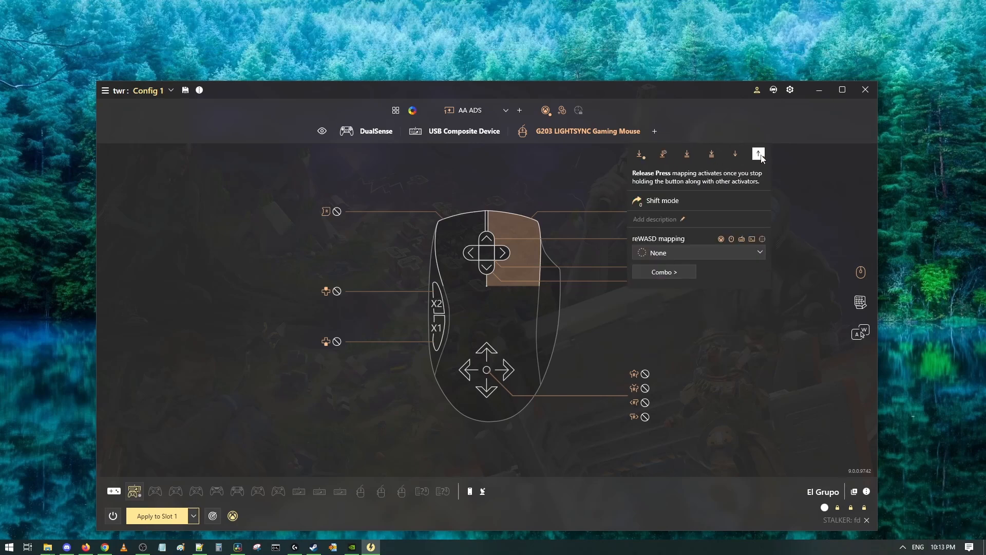
pyautogui.click(679, 249)
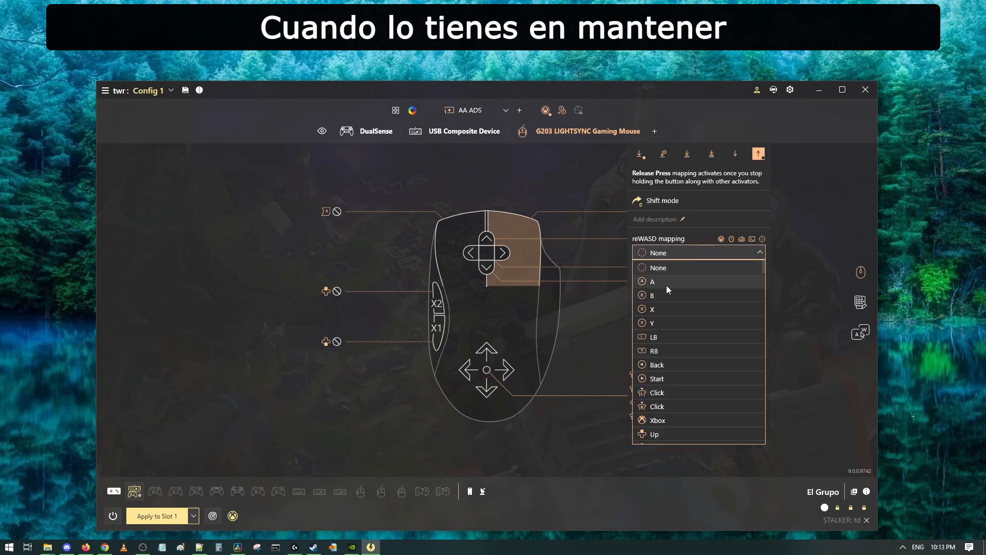
pyautogui.click(667, 285)
pyautogui.click(616, 335)
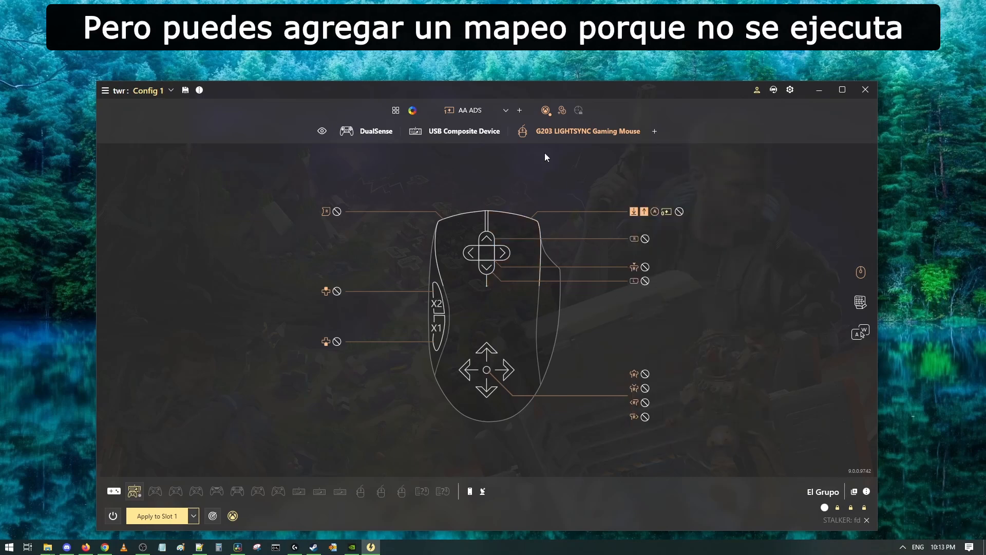
# - Switch the right mouse button's shift from AA Hipfire to AA ADS to Custom mode
pyautogui.click(482, 111)
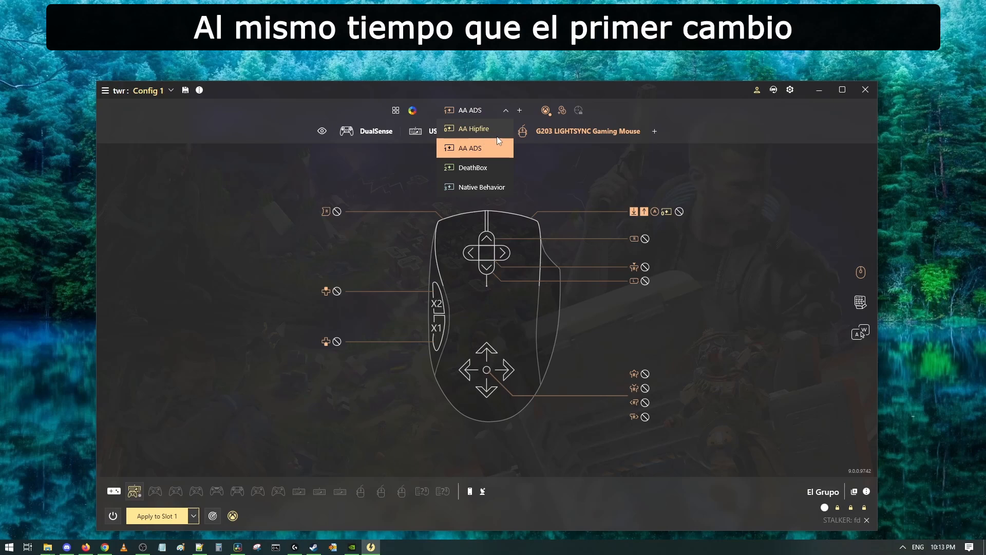
pyautogui.click(497, 136)
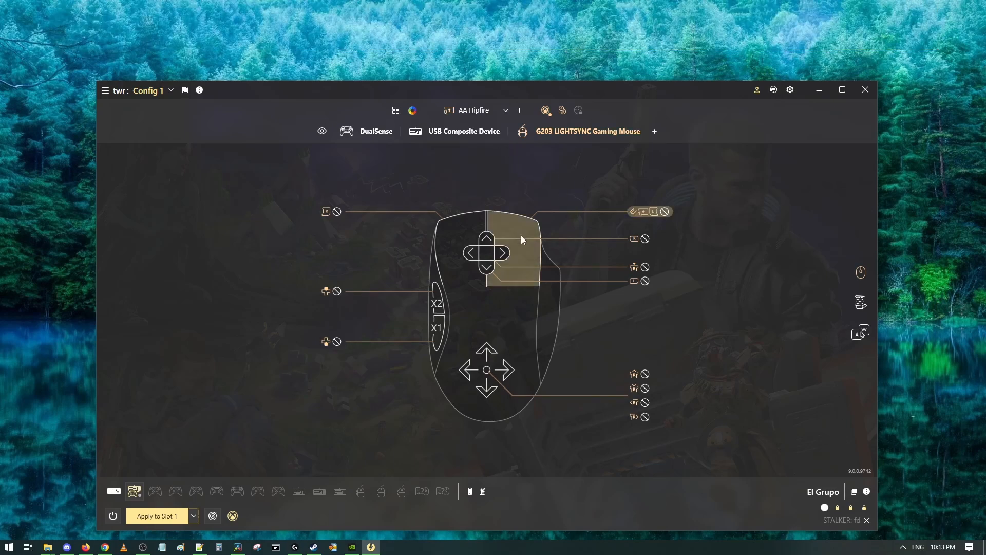
pyautogui.moveTo(661, 215)
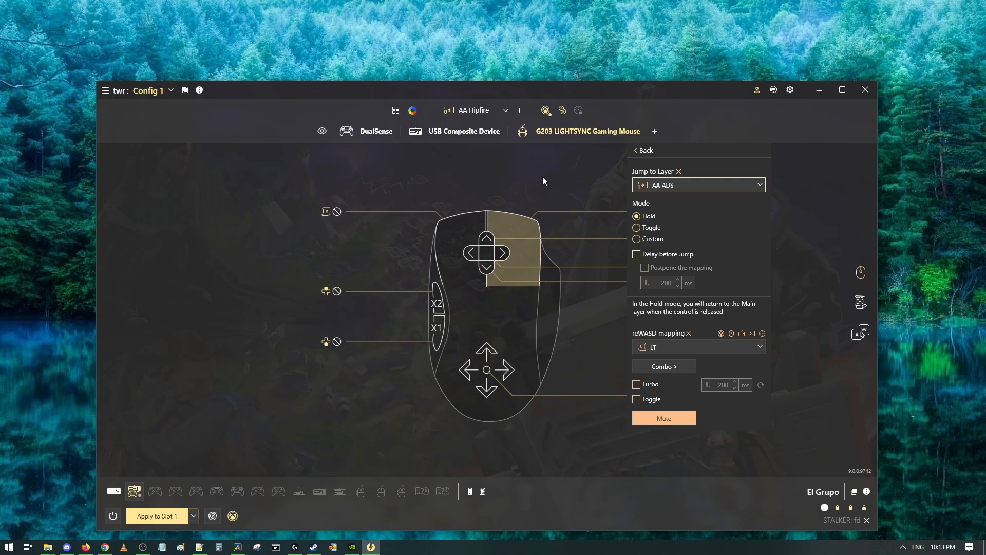
pyautogui.click(637, 239)
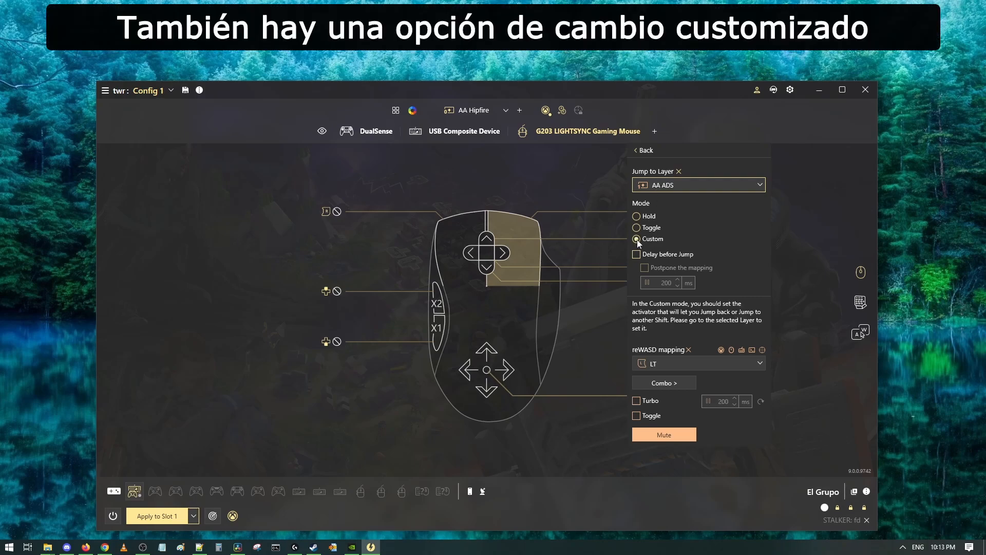
pyautogui.click(595, 319)
# - In the AA ADS layer, check the shift mode settings of the right mouse button's Release Press
pyautogui.click(484, 110)
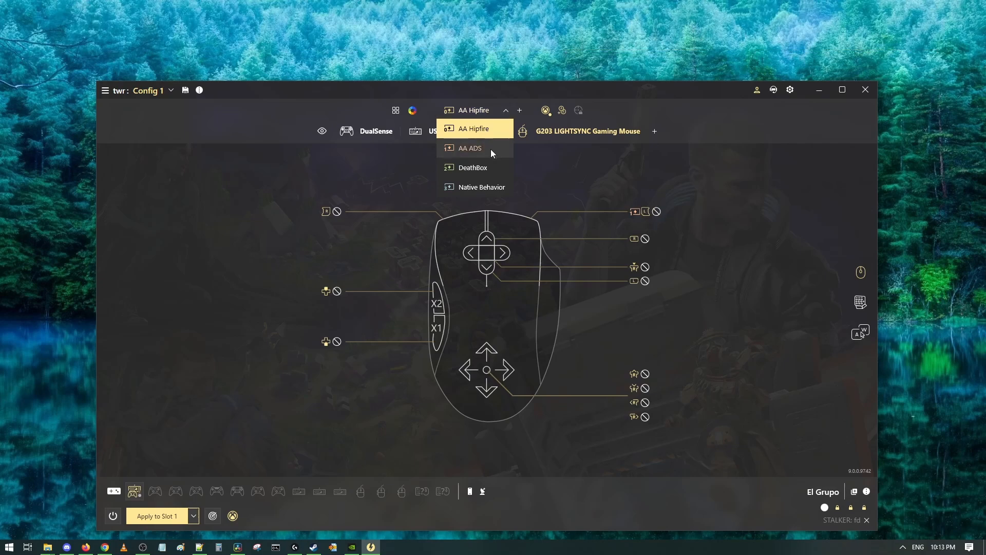
pyautogui.click(491, 149)
pyautogui.click(520, 224)
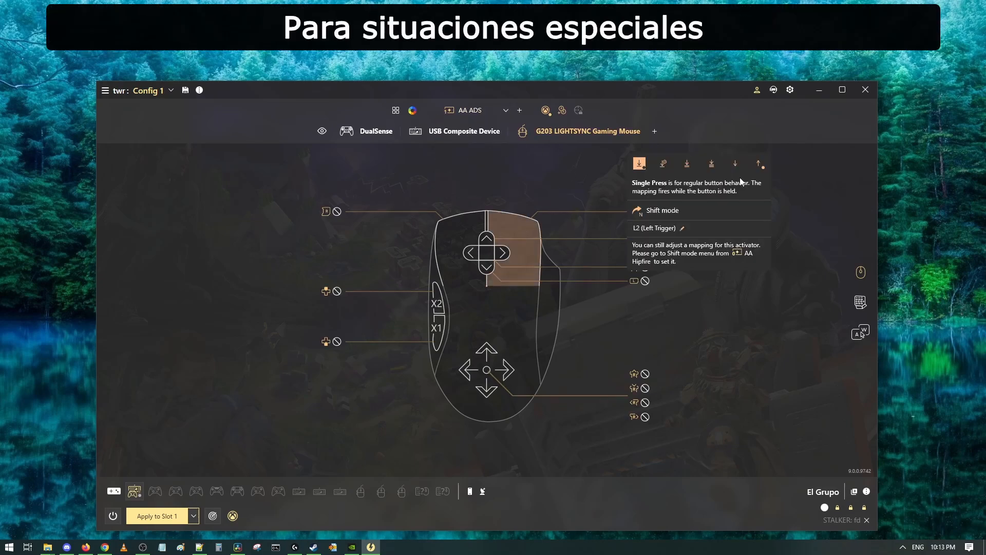
pyautogui.click(759, 154)
pyautogui.click(664, 202)
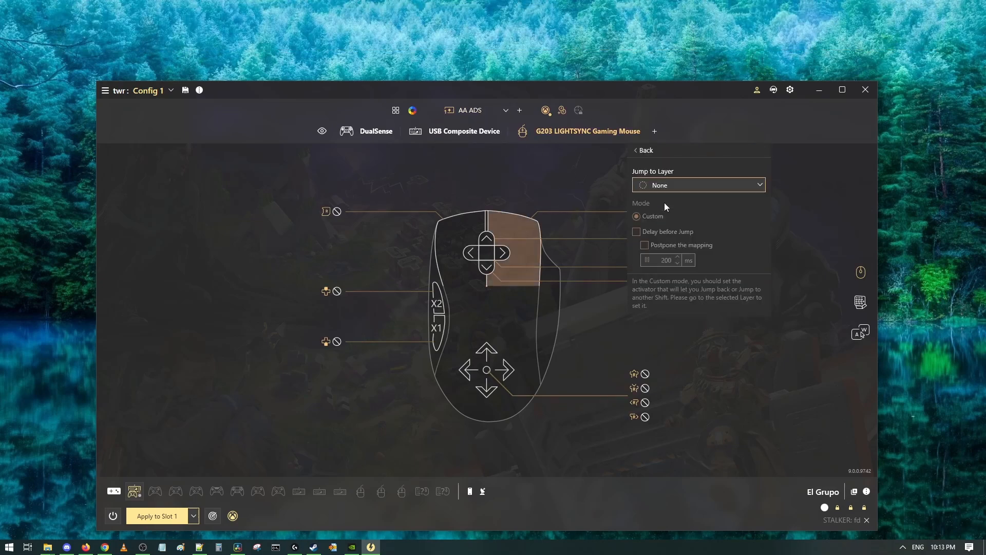
pyautogui.click(568, 164)
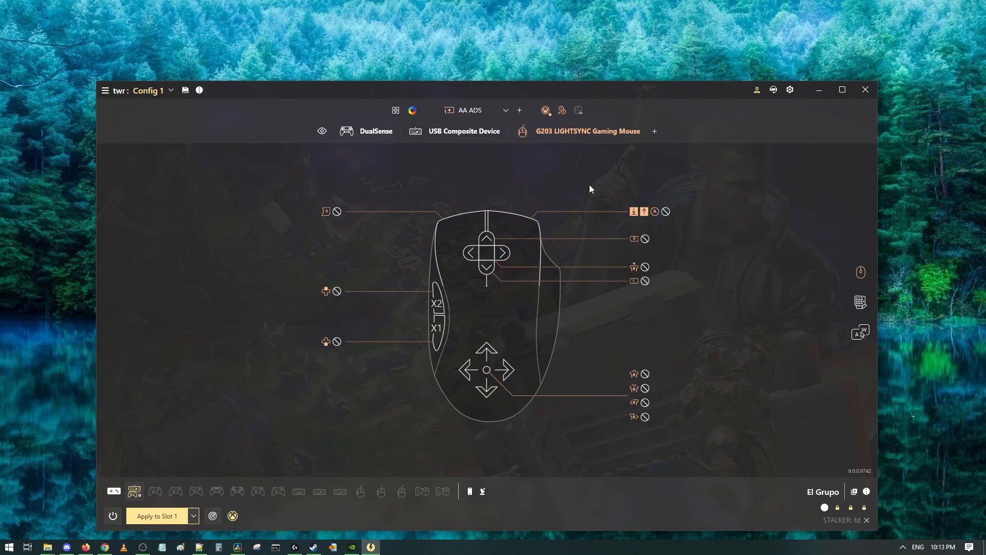
# - In the AA ADS layer, make the X2 mouse button's Release Press jump to AA Hipfire in Custom mode
pyautogui.click(438, 304)
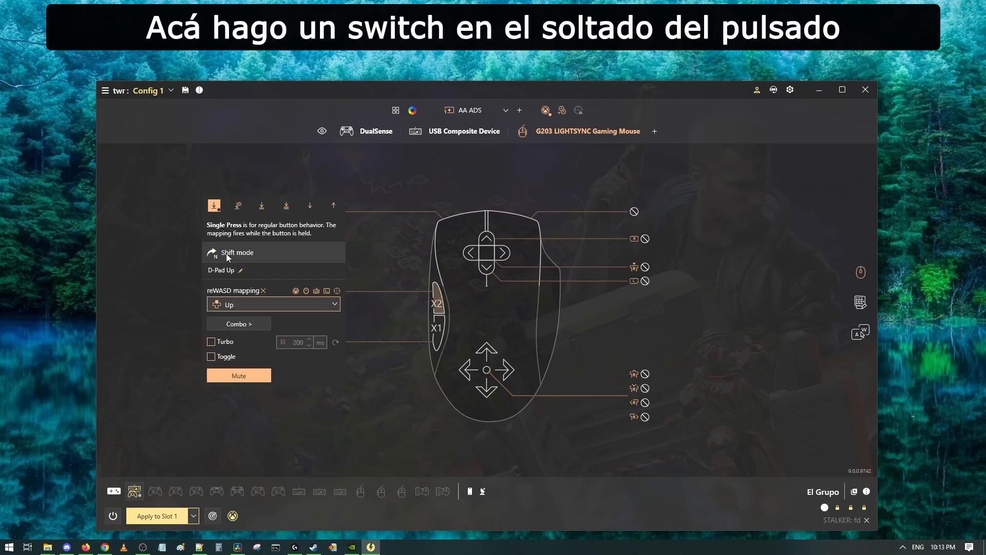
pyautogui.click(335, 205)
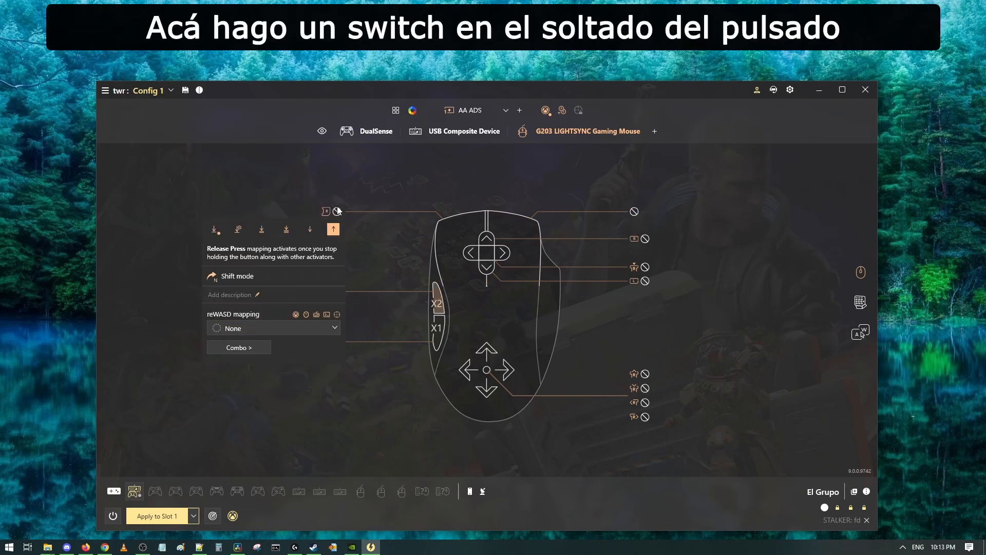
pyautogui.click(240, 279)
pyautogui.click(244, 248)
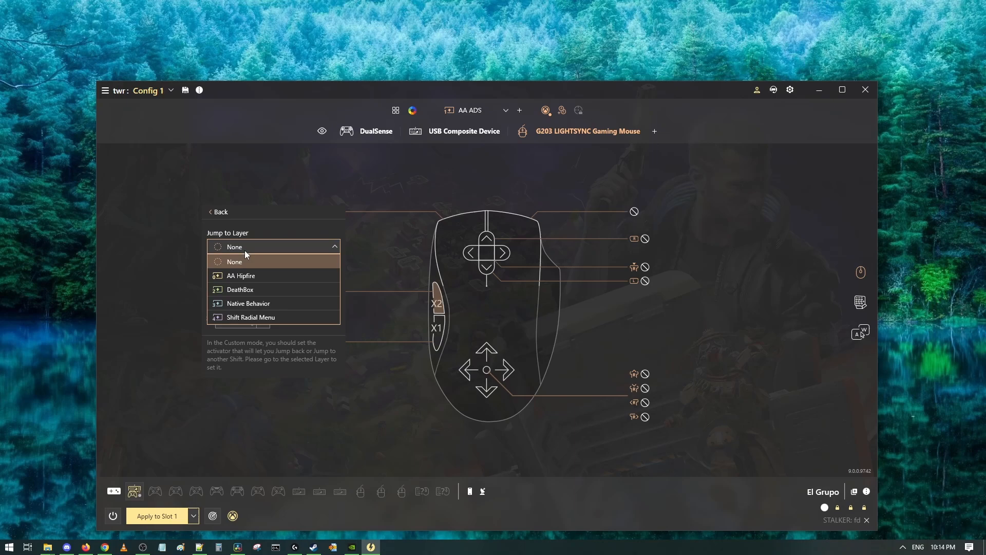
pyautogui.click(249, 277)
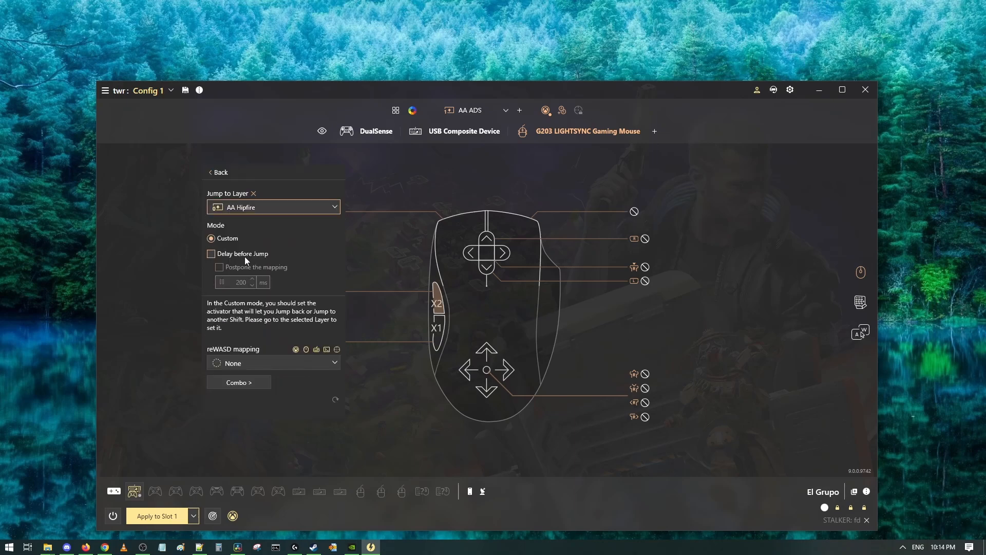
# - Map the X2 button's Release Press jump to the D-pad Up direction
pyautogui.click(251, 365)
pyautogui.scroll(-3, 236, 440)
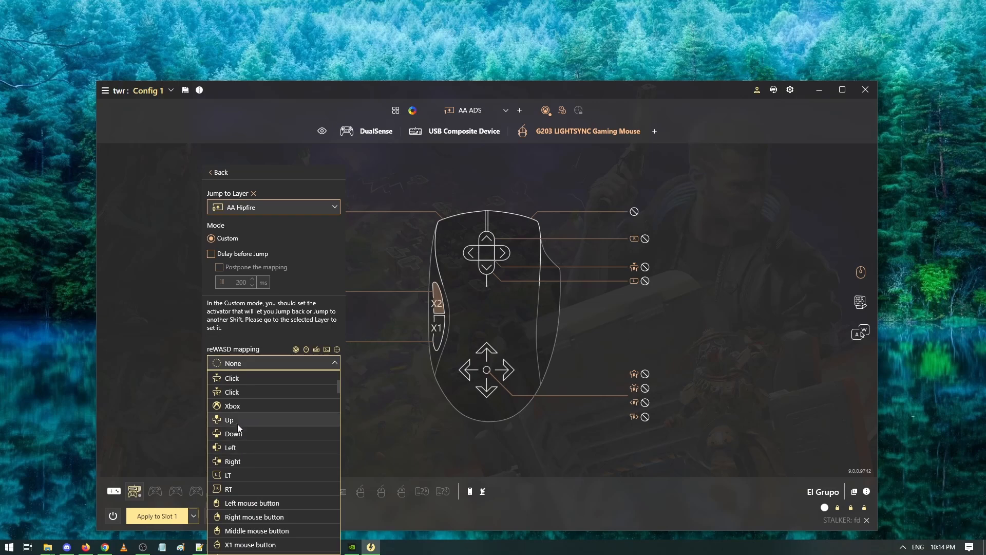
pyautogui.click(237, 424)
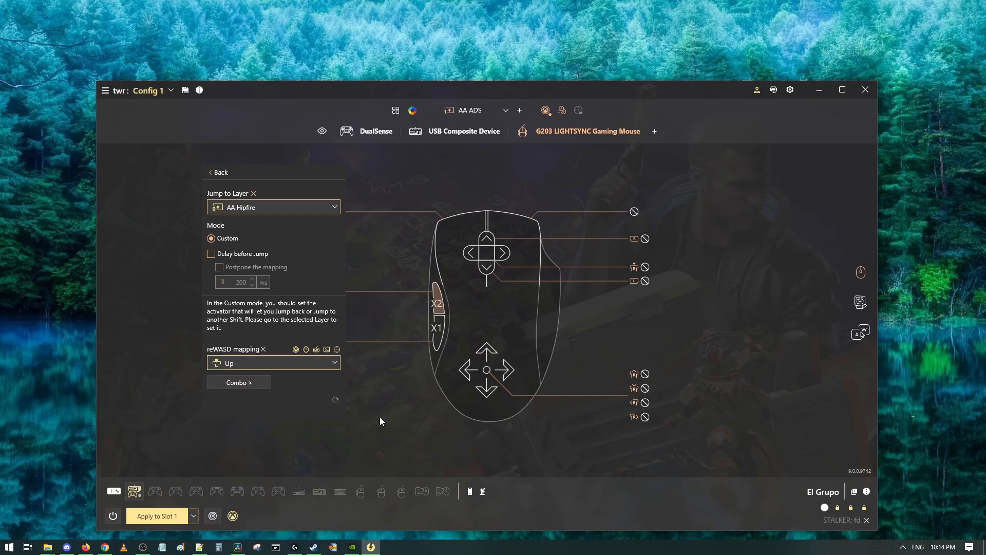
pyautogui.click(435, 303)
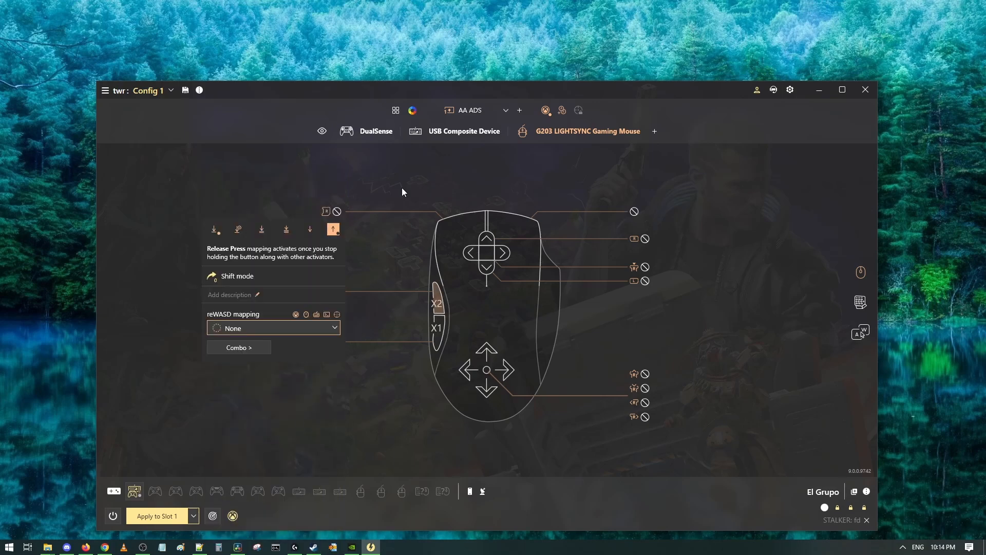
# - Check the X2 button's Single Press and Release Press in AA ADS, and its Release Press mapping in AA Hipfire
pyautogui.click(216, 230)
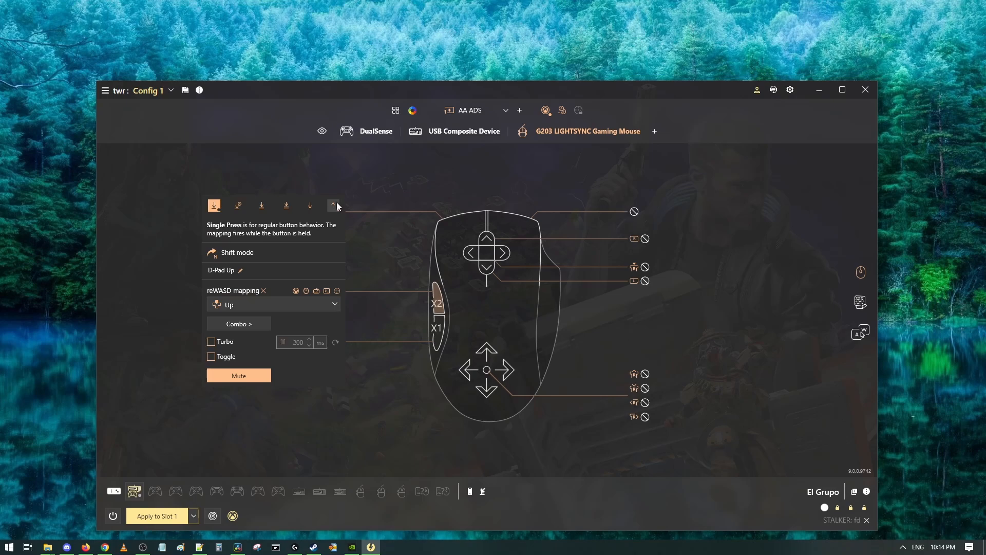
pyautogui.click(334, 206)
pyautogui.click(470, 110)
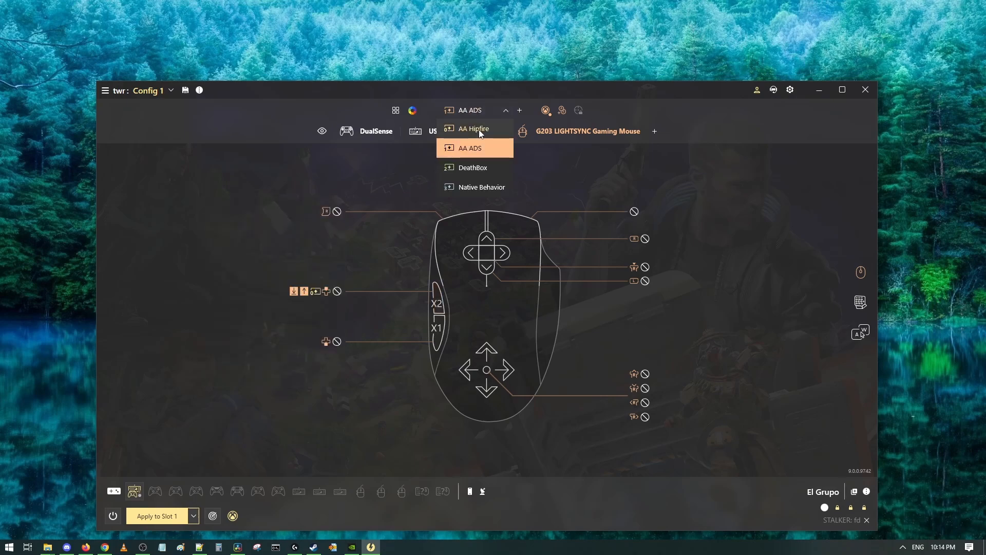
pyautogui.click(478, 129)
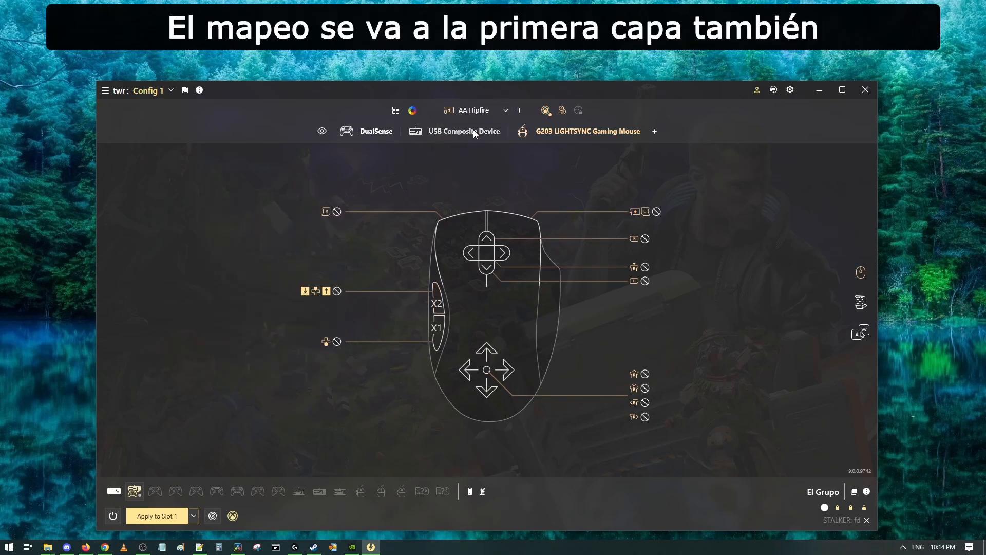
pyautogui.click(436, 292)
pyautogui.click(335, 207)
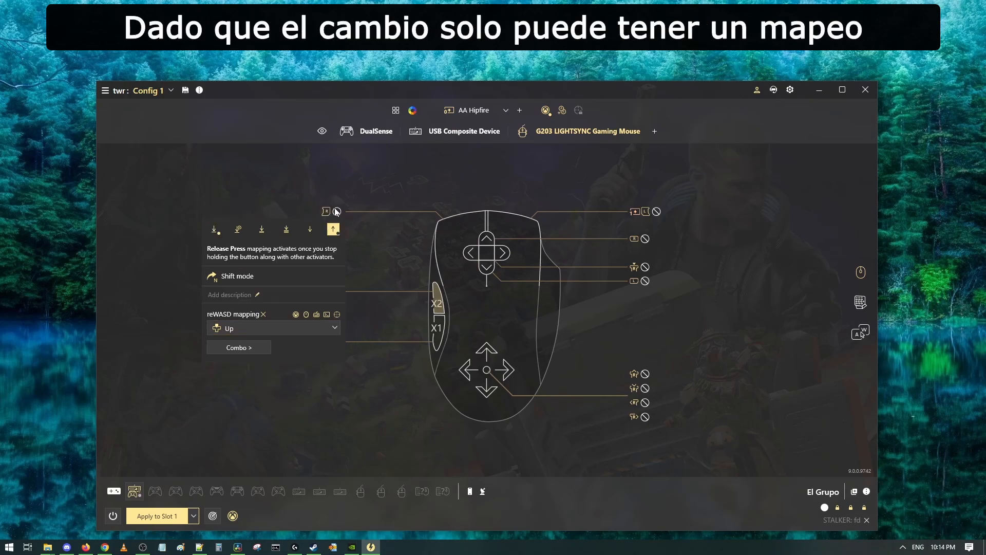
pyautogui.click(337, 401)
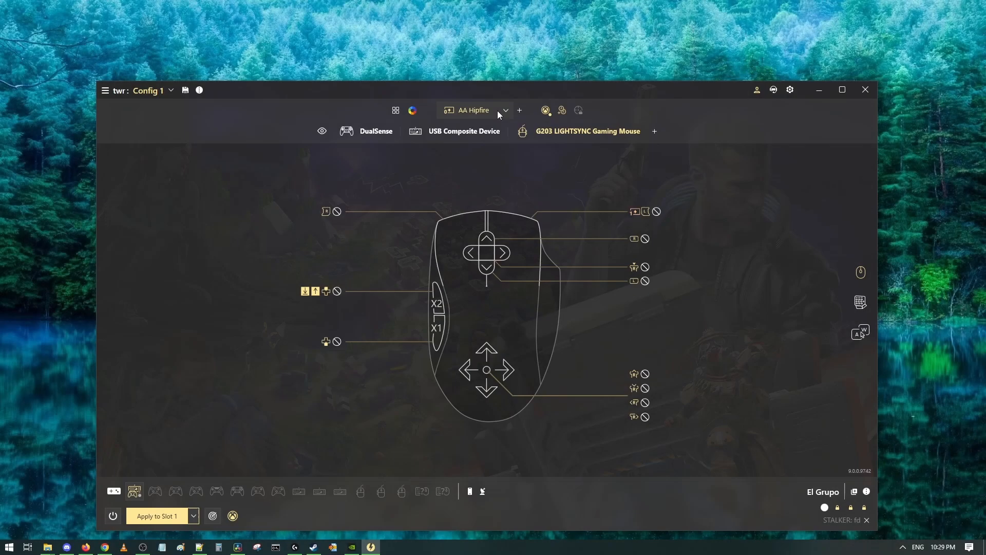
# - Examine the mouse and keyboard mappings in the AA ADS layer and compare the keyboard list with AA Hipfire
pyautogui.click(503, 110)
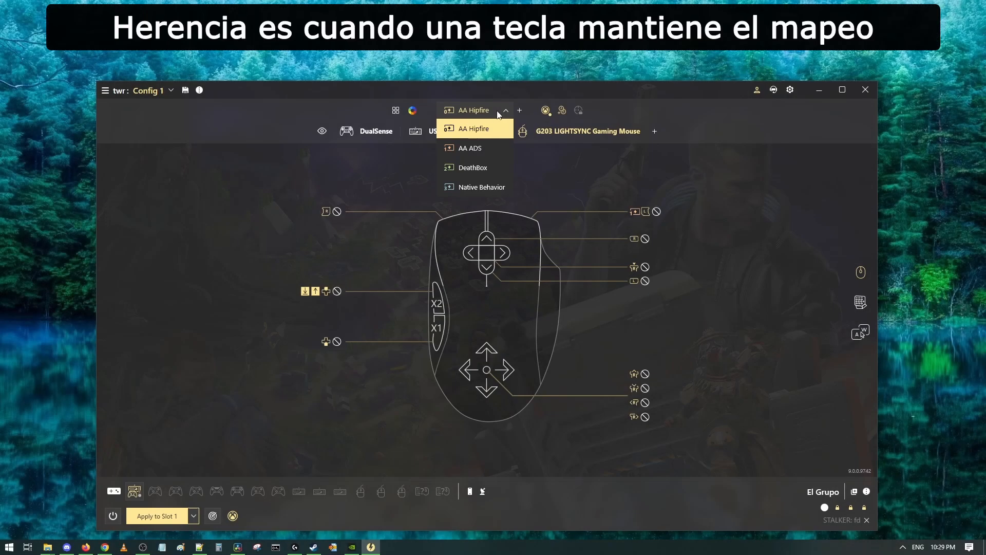
pyautogui.click(485, 149)
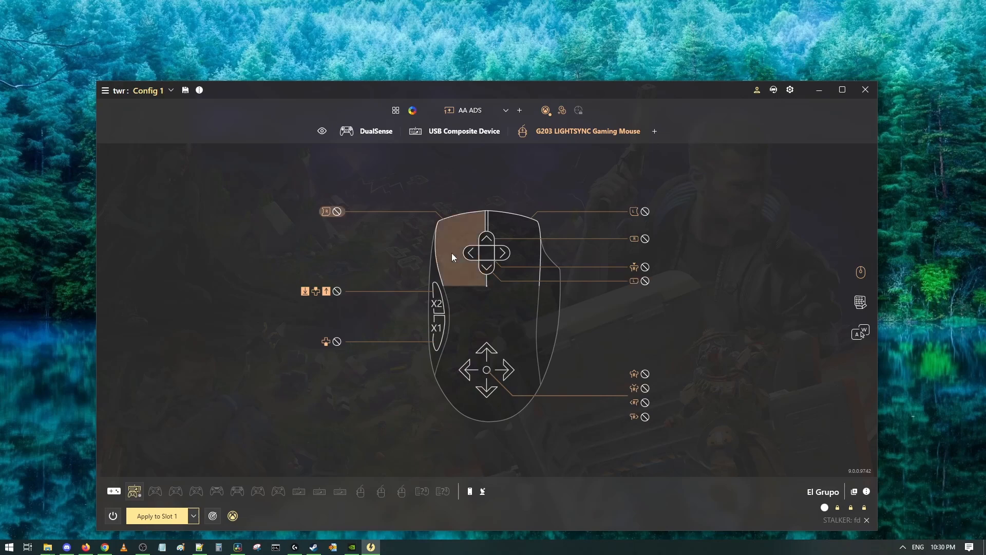
pyautogui.click(462, 133)
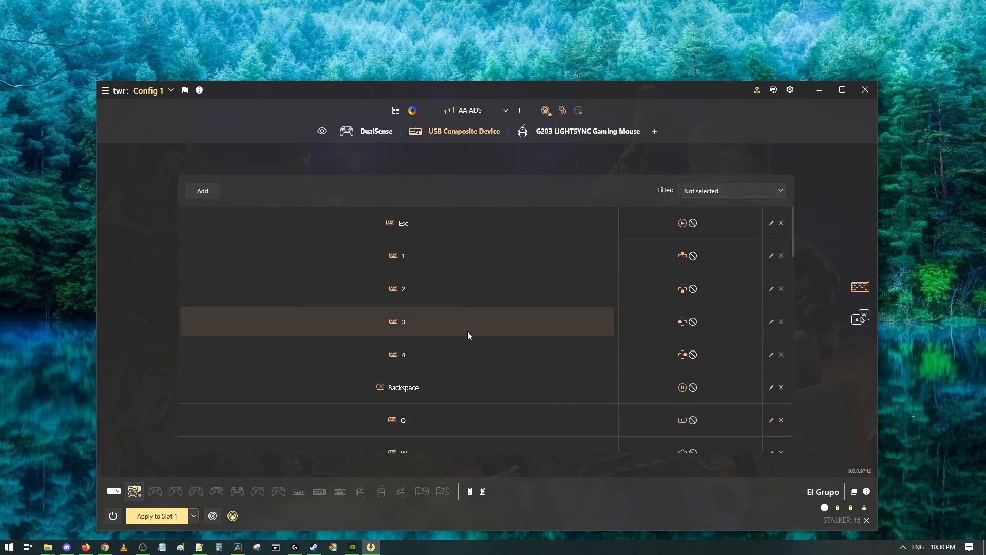
pyautogui.scroll(-2, 466, 350)
pyautogui.click(476, 113)
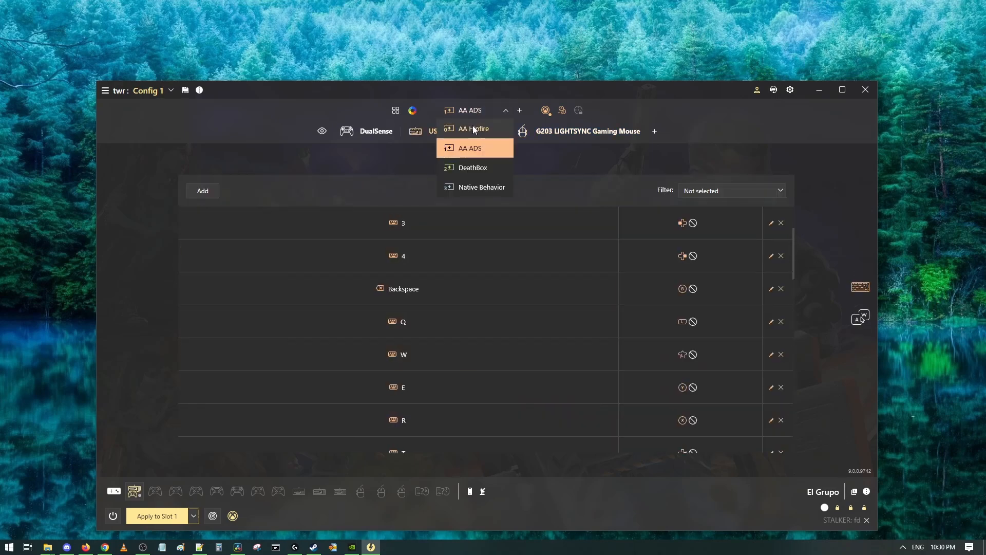
pyautogui.click(473, 131)
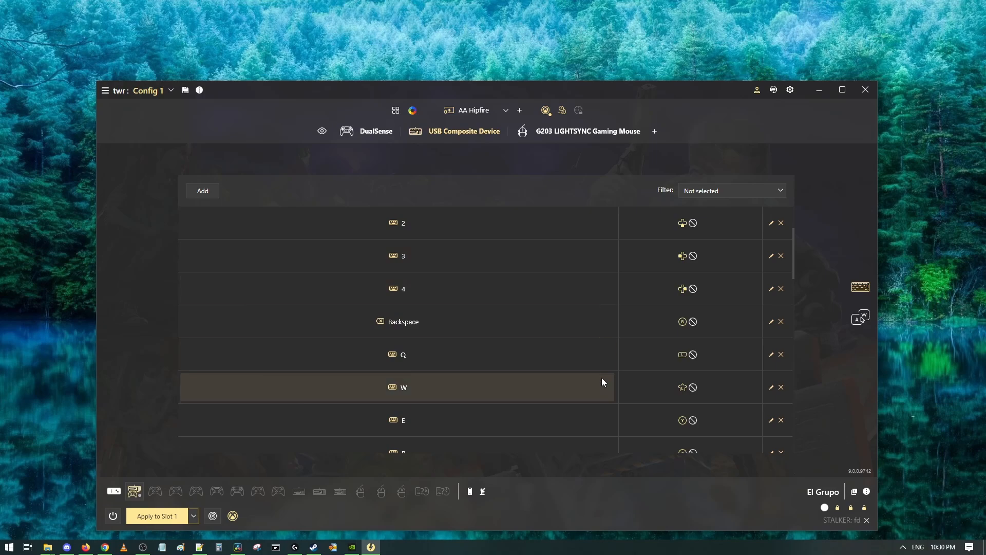
# - Clear the AA ADS layer completely and confirm the erasure
pyautogui.click(472, 110)
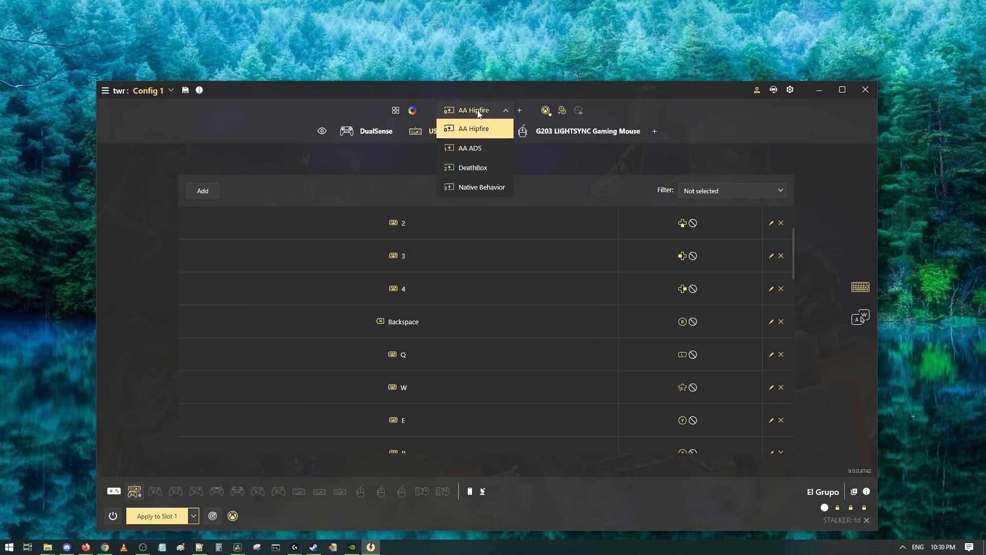
pyautogui.rightClick(463, 149)
pyautogui.click(493, 209)
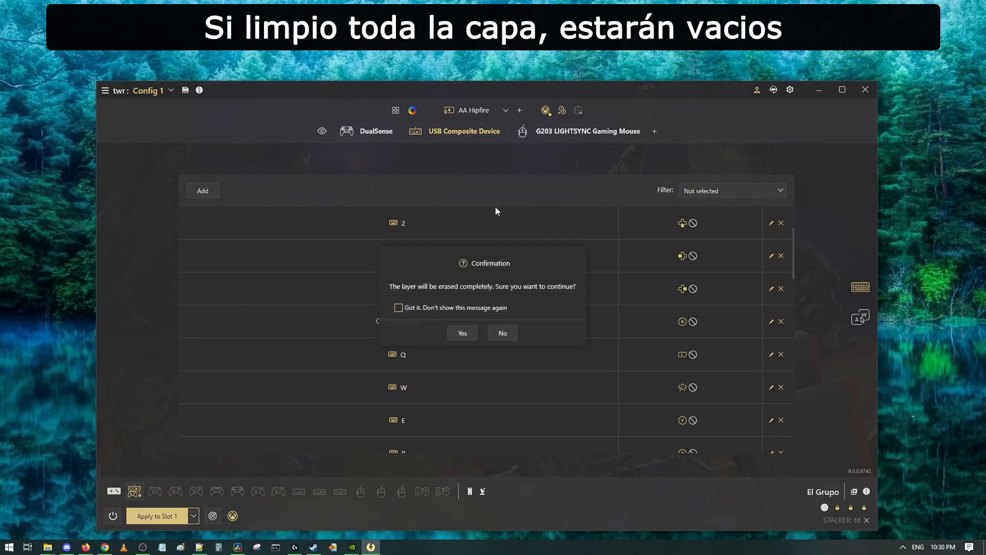
pyautogui.click(462, 333)
# - Rename the cleared Shift-layer 1 as AA ADS
pyautogui.click(469, 108)
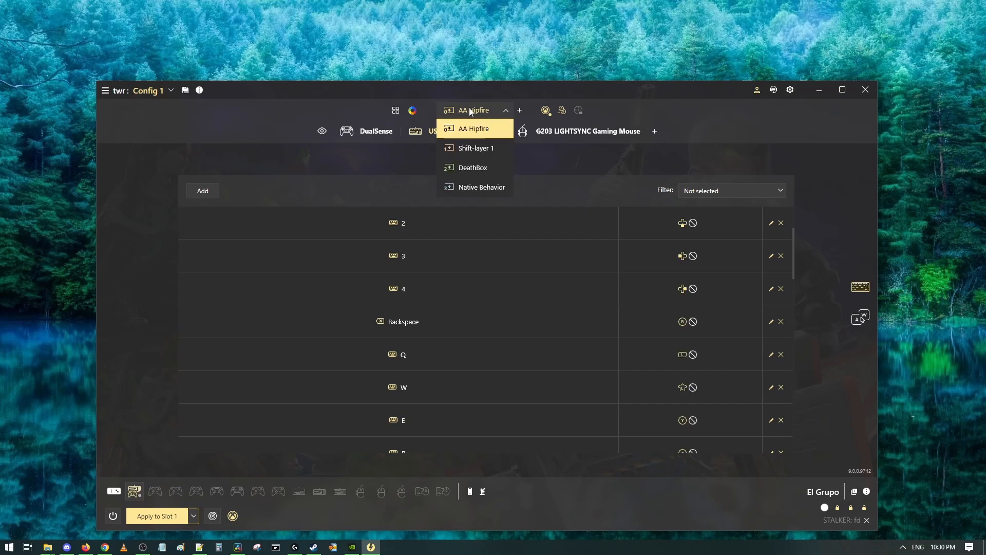
pyautogui.rightClick(470, 149)
pyautogui.click(512, 188)
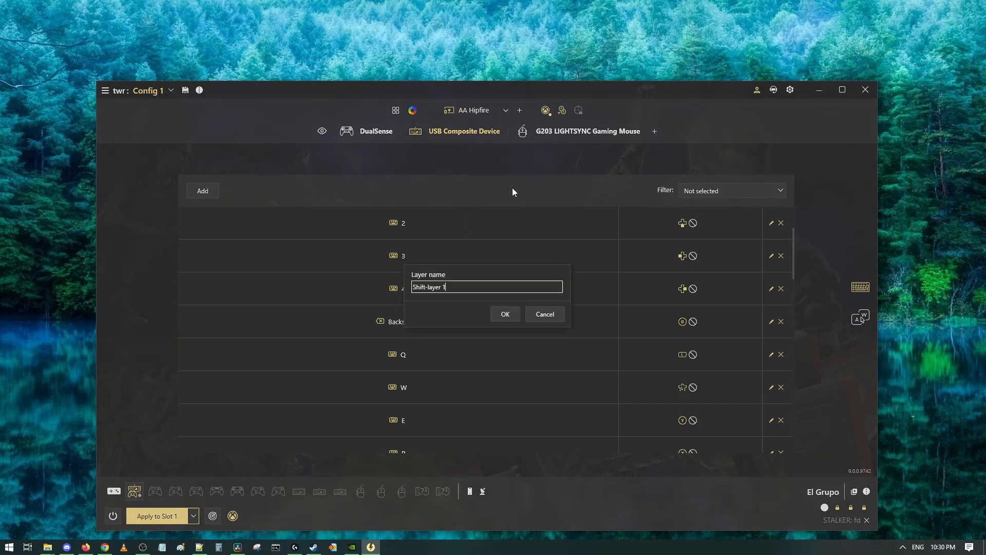
pyautogui.write('AA')
pyautogui.hotkey('ctrl', 'a')
pyautogui.write('AA ADS')
pyautogui.click(500, 318)
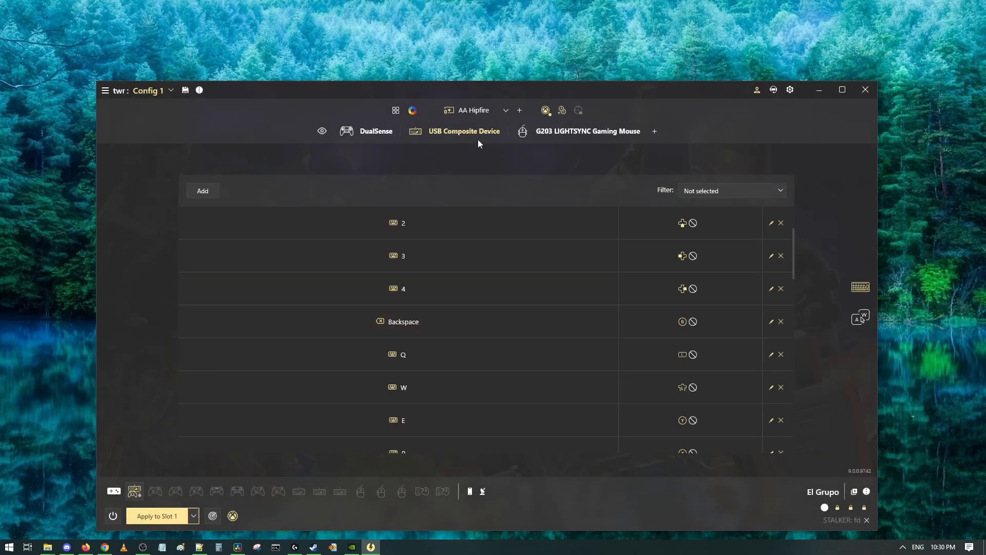
# - Inspect the inherited keyboard and mouse mappings in the AA ADS layer and compare the mouse mappings with AA Hipfire
pyautogui.click(474, 110)
pyautogui.click(482, 153)
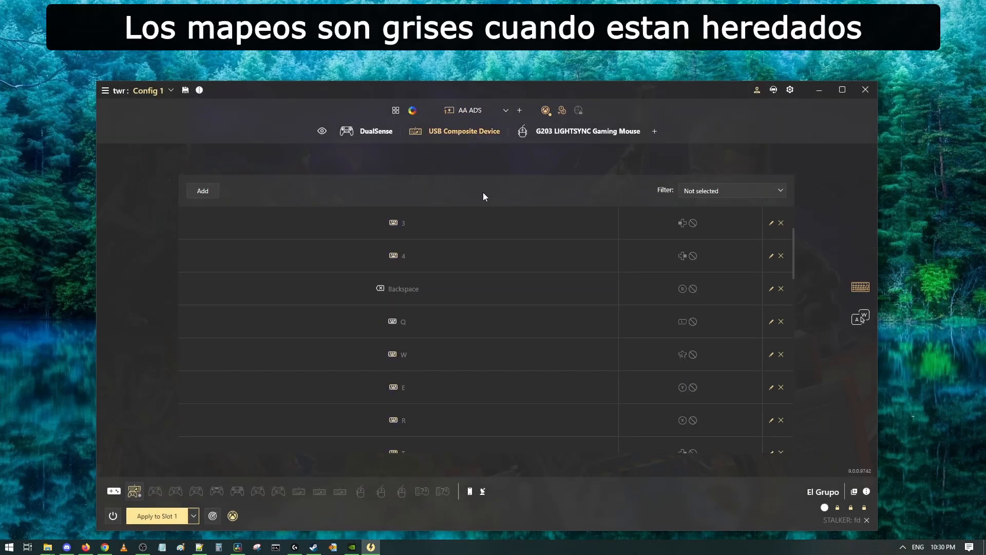
pyautogui.click(547, 131)
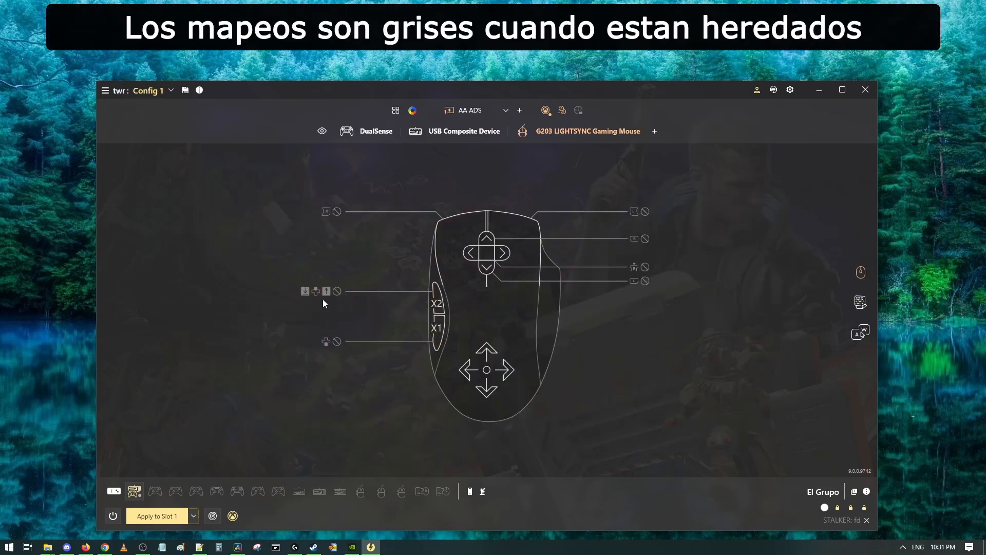
pyautogui.click(478, 112)
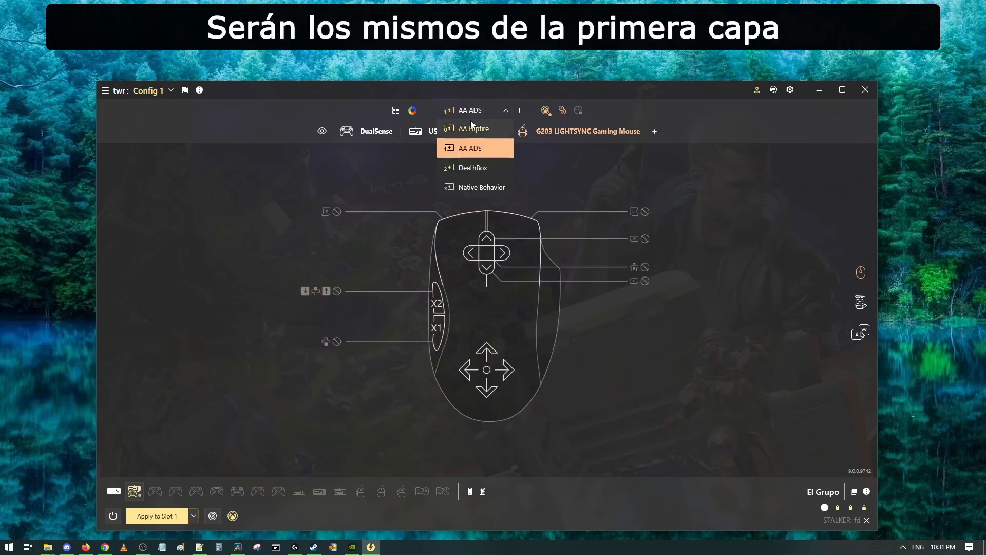
pyautogui.click(445, 150)
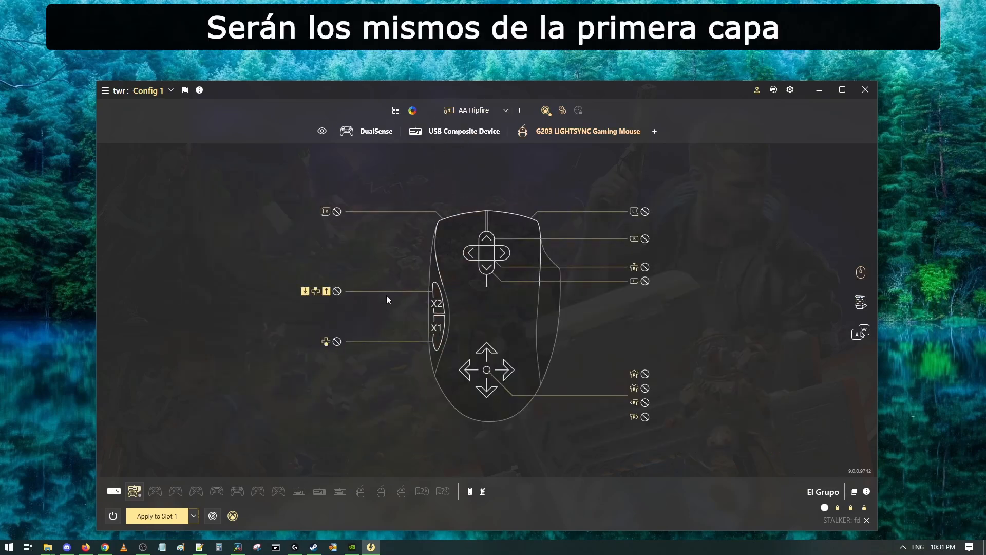
pyautogui.click(487, 108)
pyautogui.click(461, 150)
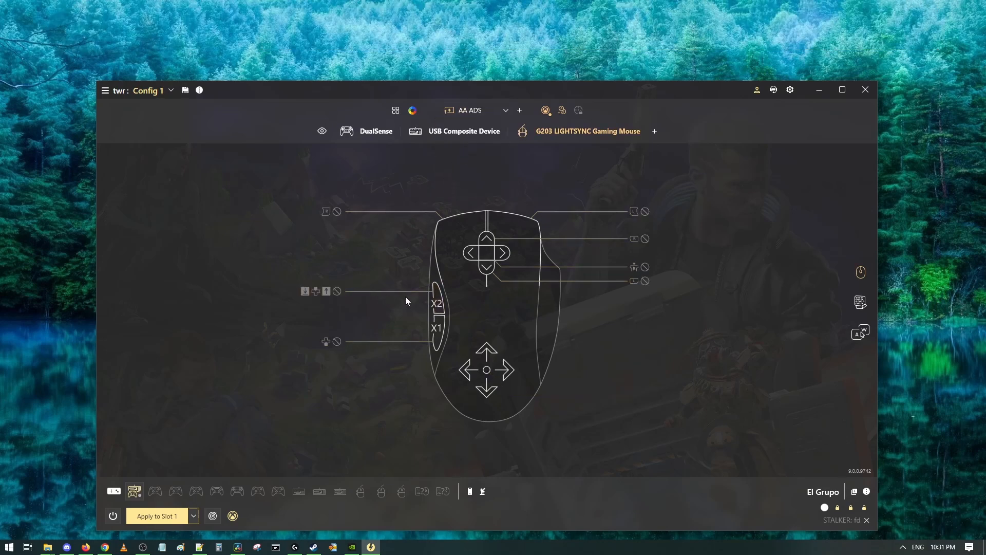
# - Override the left mouse button's inherited mapping in the AA ADS layer by mapping its Single Press to A
pyautogui.click(457, 253)
pyautogui.click(276, 251)
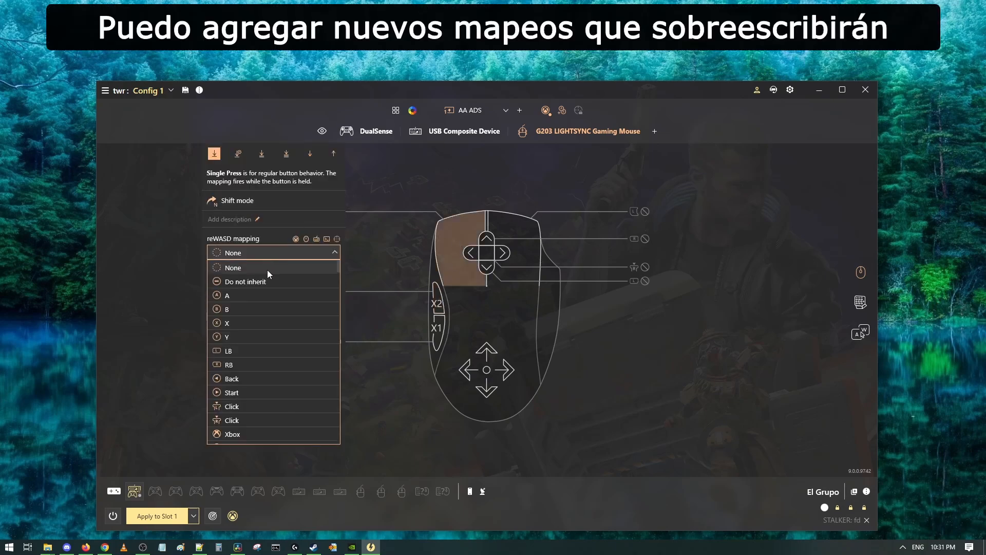
pyautogui.click(227, 291)
pyautogui.click(321, 404)
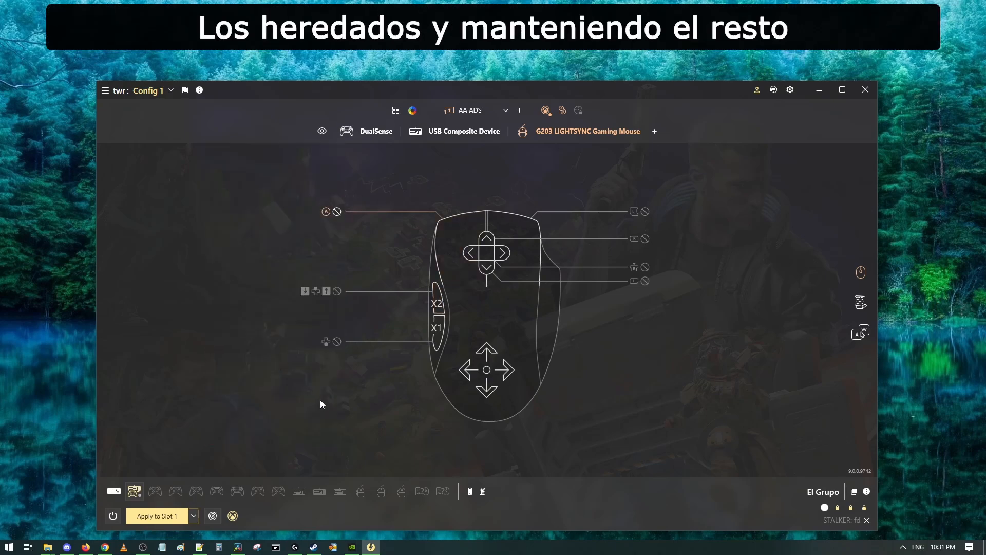
# - Map the right mouse button's Single Press to B in the AA ADS layer
pyautogui.click(529, 222)
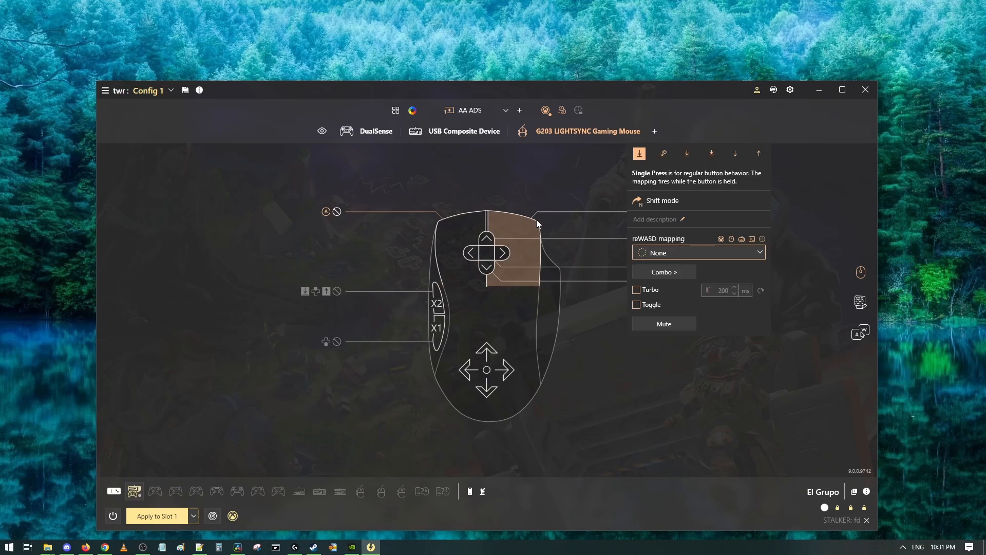
pyautogui.click(653, 254)
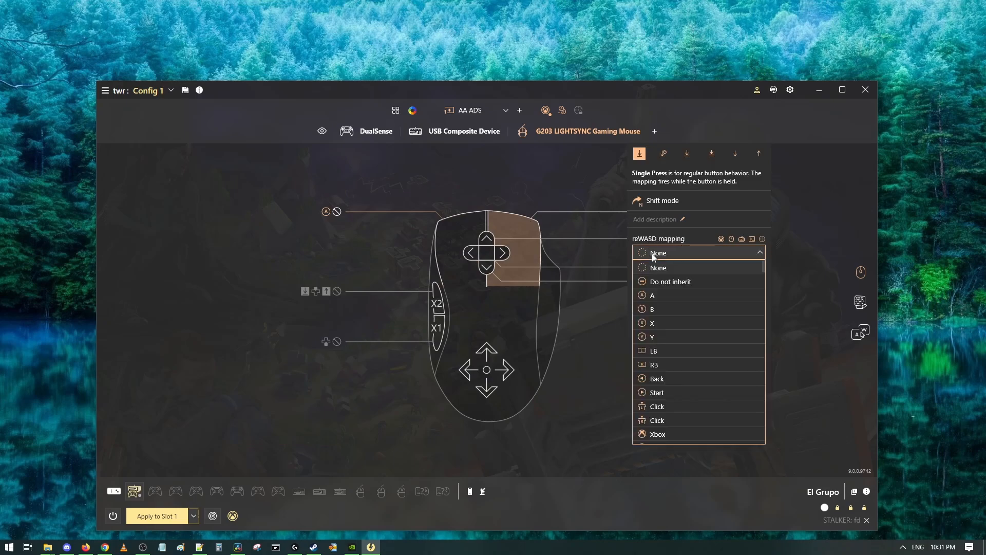
pyautogui.click(655, 310)
pyautogui.click(585, 350)
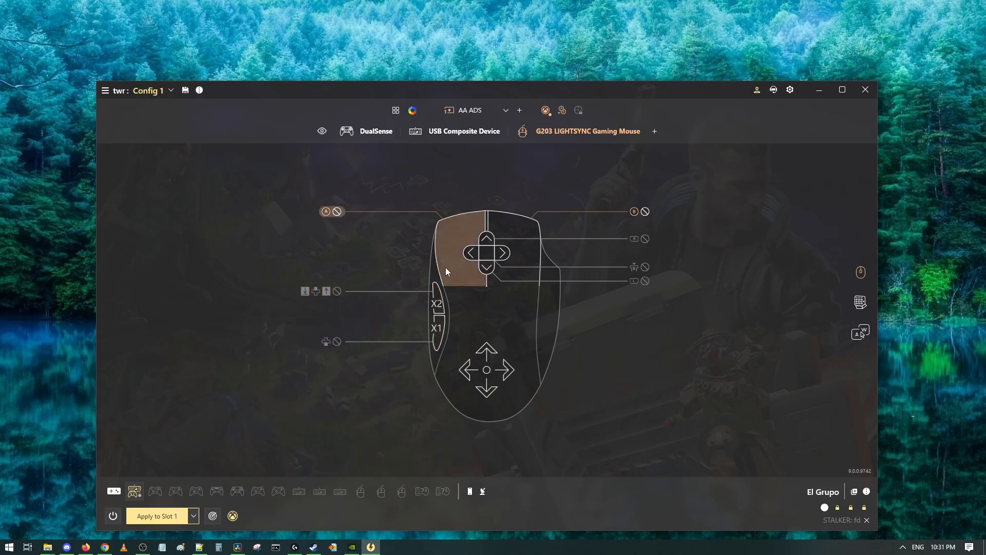
# - Set the X2 mouse button's Single Press to Do not inherit in the AA ADS layer
pyautogui.click(436, 302)
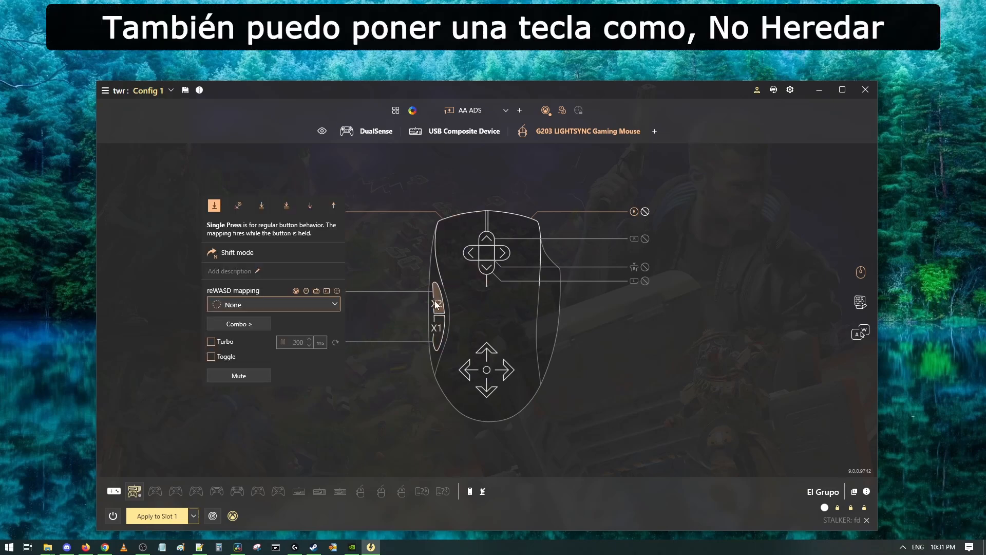
pyautogui.click(263, 303)
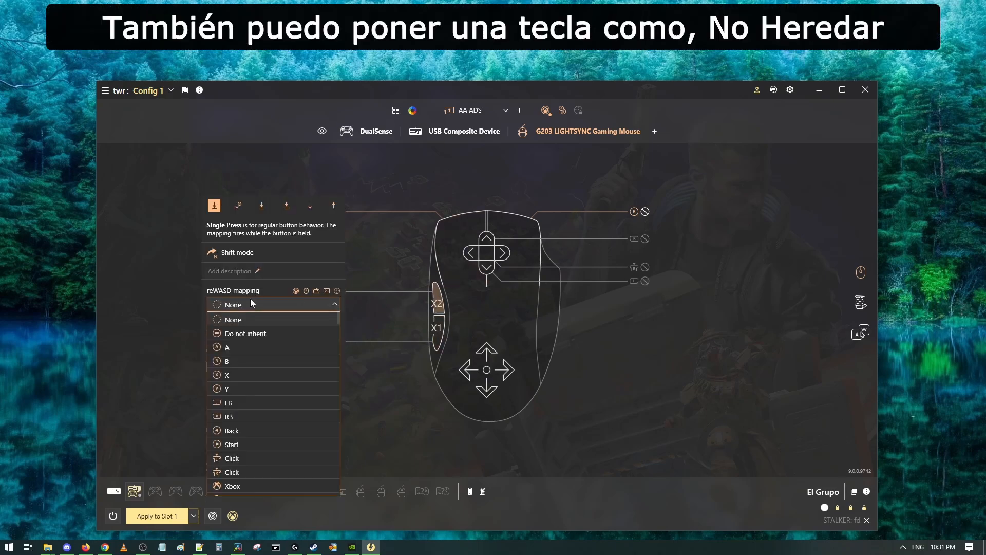
pyautogui.click(259, 334)
pyautogui.click(389, 384)
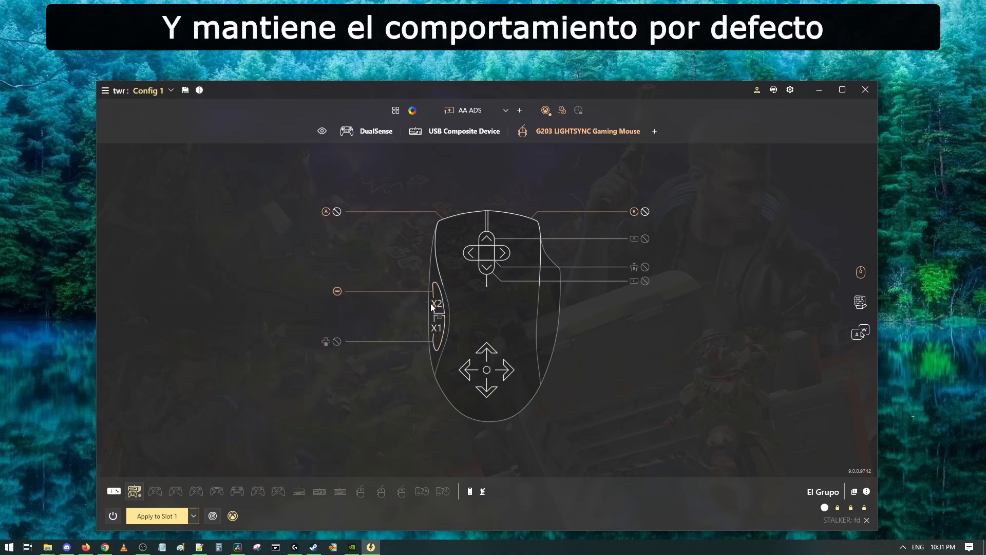
# - Inspect the mouse mappings in the Native Behavior layer, including the right mouse button's Single Press setting
pyautogui.click(467, 112)
pyautogui.click(467, 188)
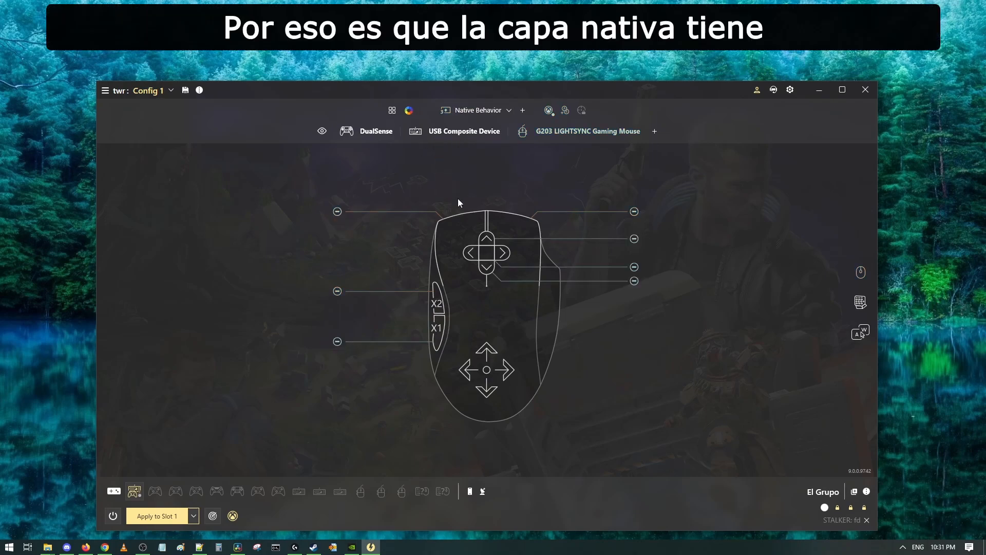
pyautogui.click(526, 230)
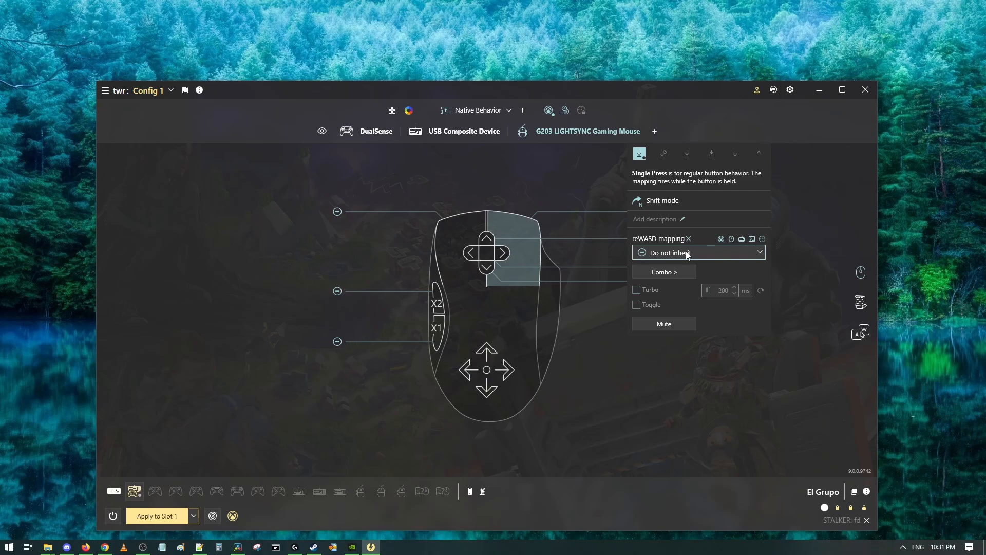
pyautogui.click(462, 178)
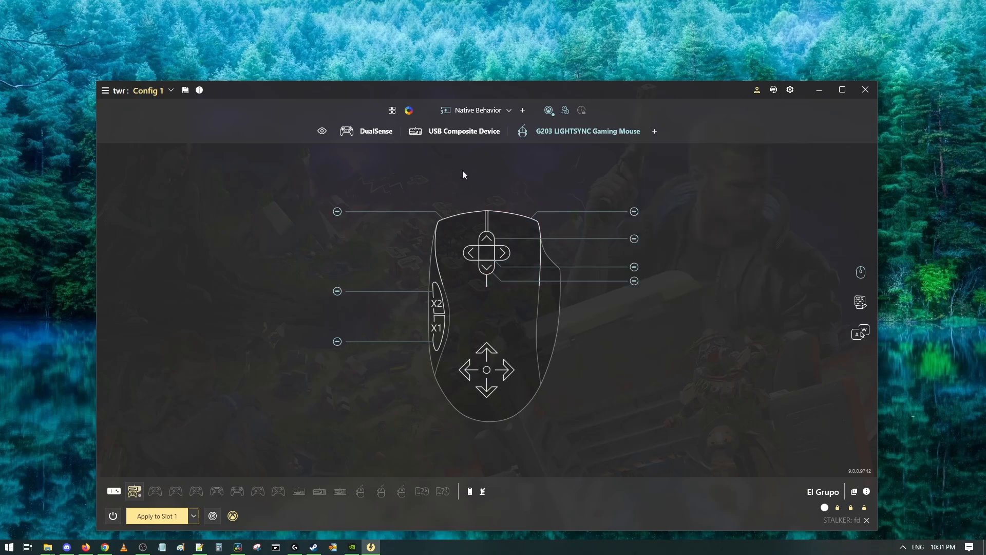
pyautogui.scroll(3, 476, 113)
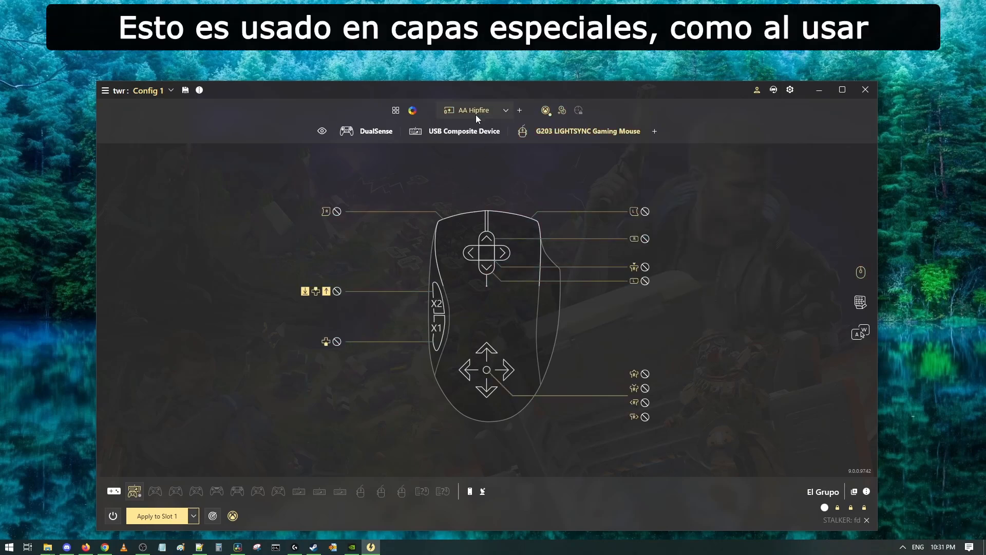
# - In the DeathBox layer, set the X2 mouse button's Single Press to Do not inherit
pyautogui.click(476, 114)
pyautogui.click(465, 171)
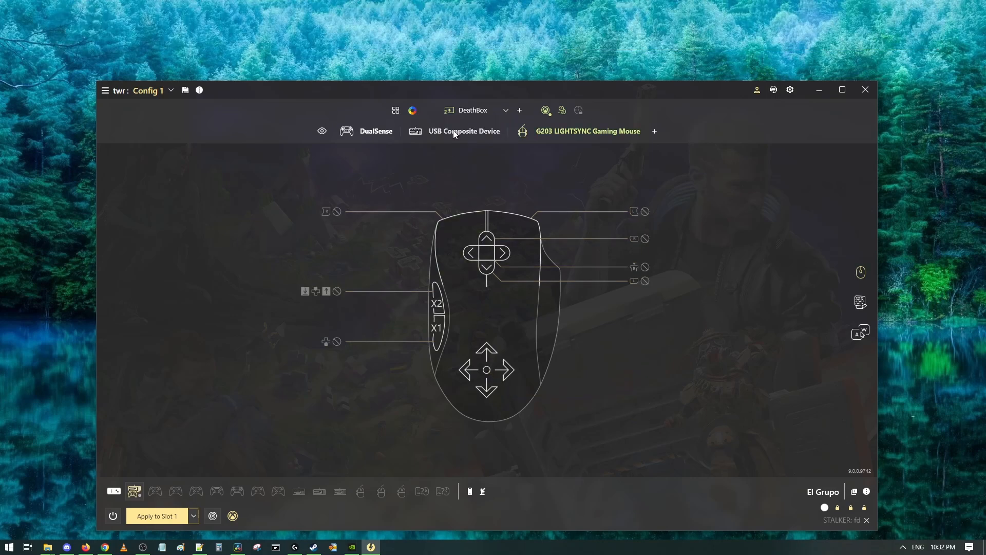
pyautogui.click(433, 298)
pyautogui.click(257, 305)
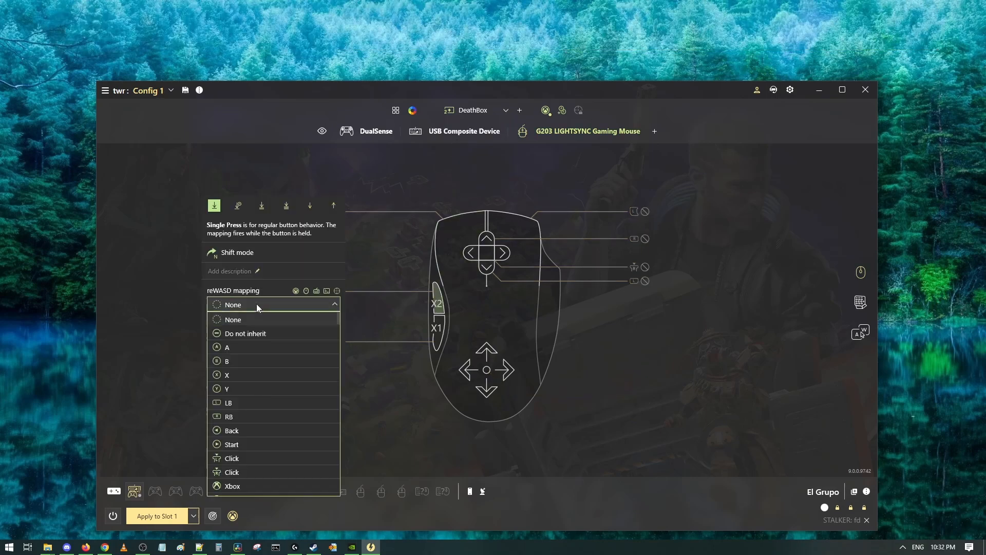
pyautogui.click(254, 333)
pyautogui.click(357, 370)
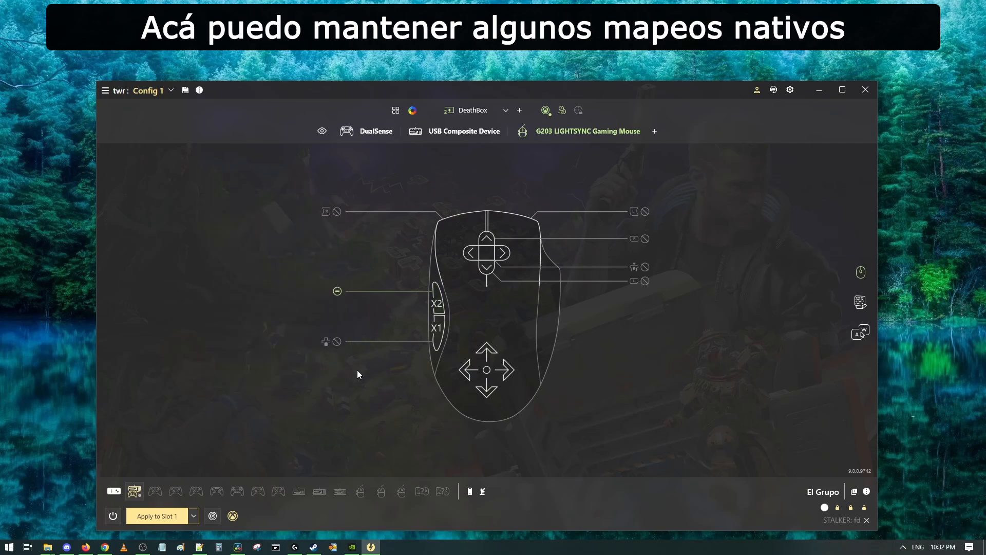
# - Map the X1 mouse button's Single Press to the controller's Y in the DeathBox layer
pyautogui.click(435, 330)
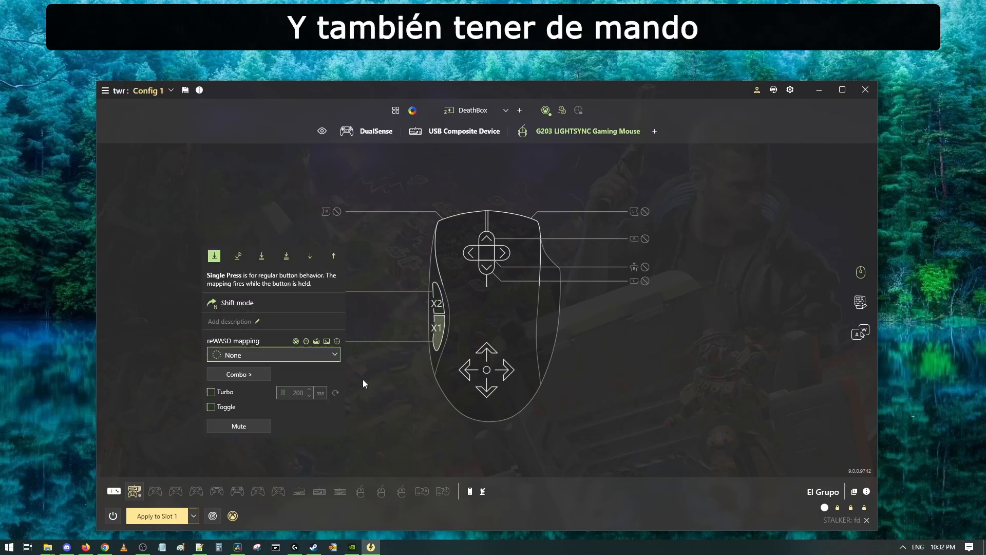
pyautogui.click(254, 354)
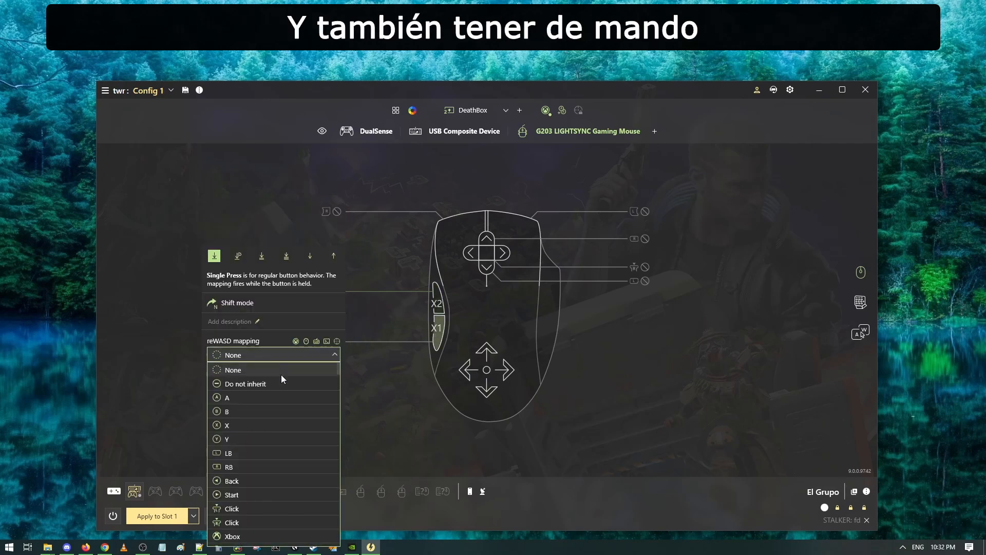
pyautogui.click(239, 439)
pyautogui.click(418, 436)
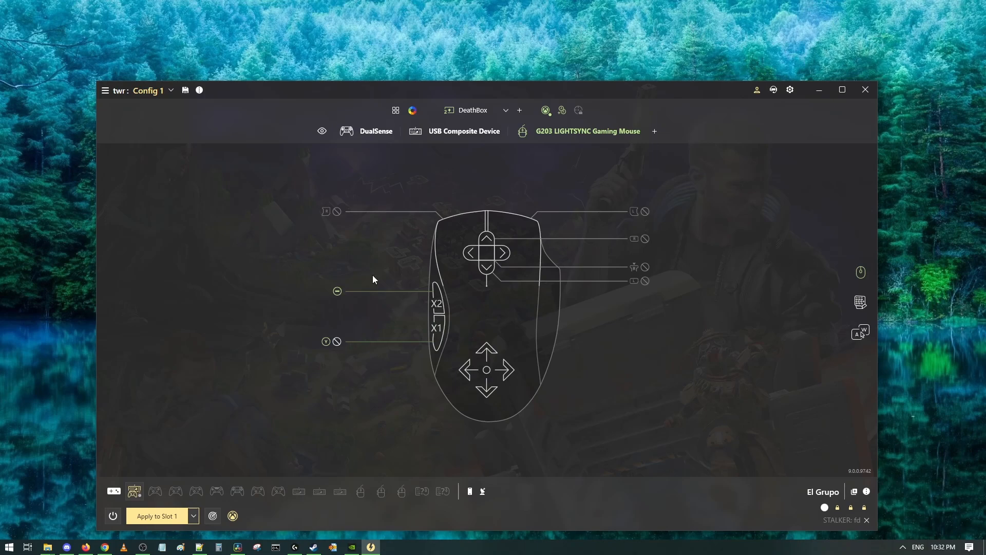
# - Map the left mouse button's Single Press to the controller's A in the DeathBox layer
pyautogui.click(458, 230)
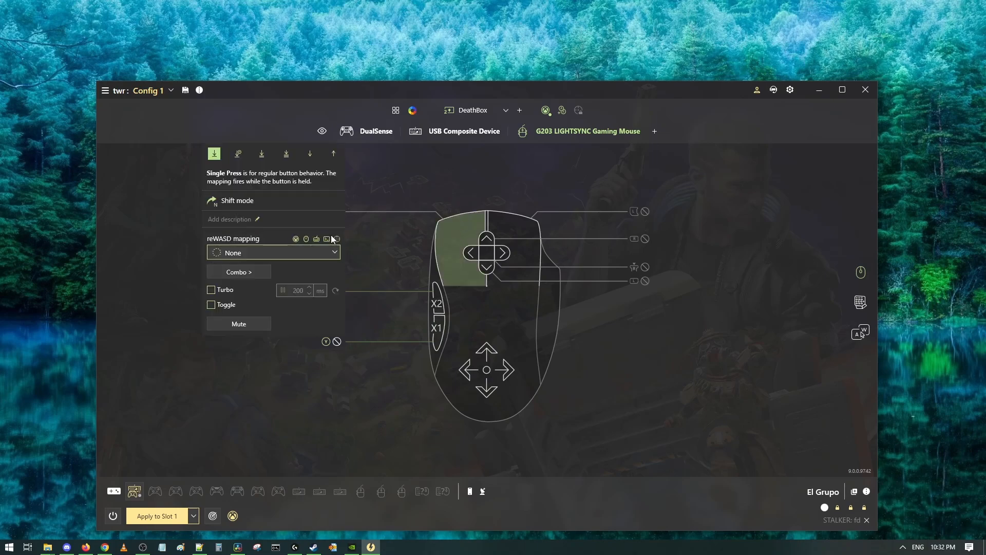
pyautogui.click(277, 248)
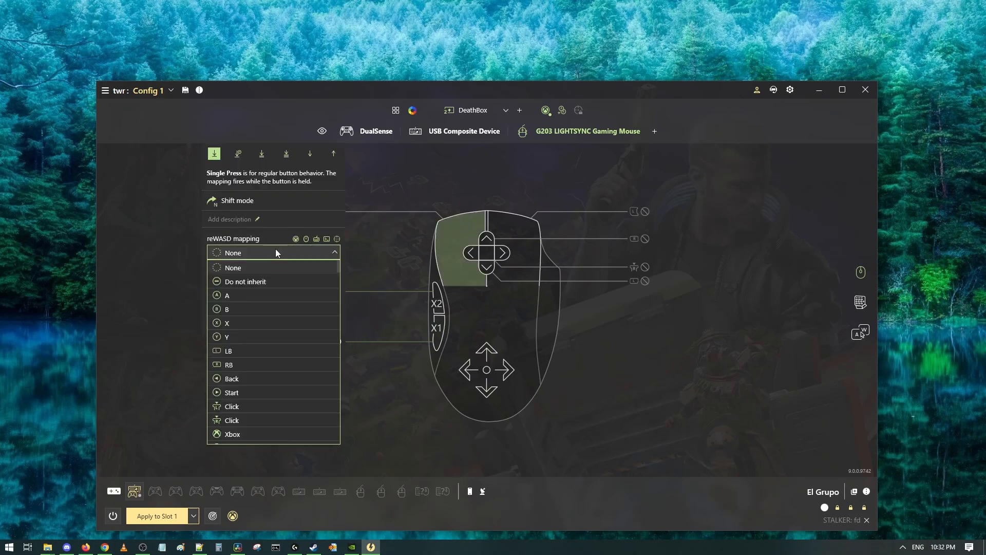
pyautogui.click(252, 297)
pyautogui.click(492, 178)
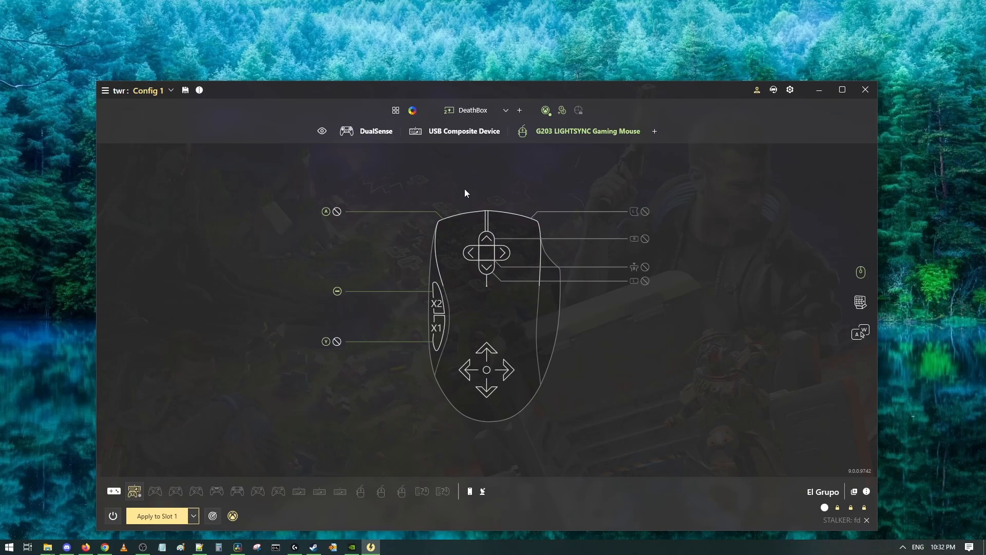
# - Remap the left mouse button's Single Press to Left mouse button in the DeathBox layer
pyautogui.click(459, 235)
pyautogui.click(248, 252)
pyautogui.scroll(-3, 257, 325)
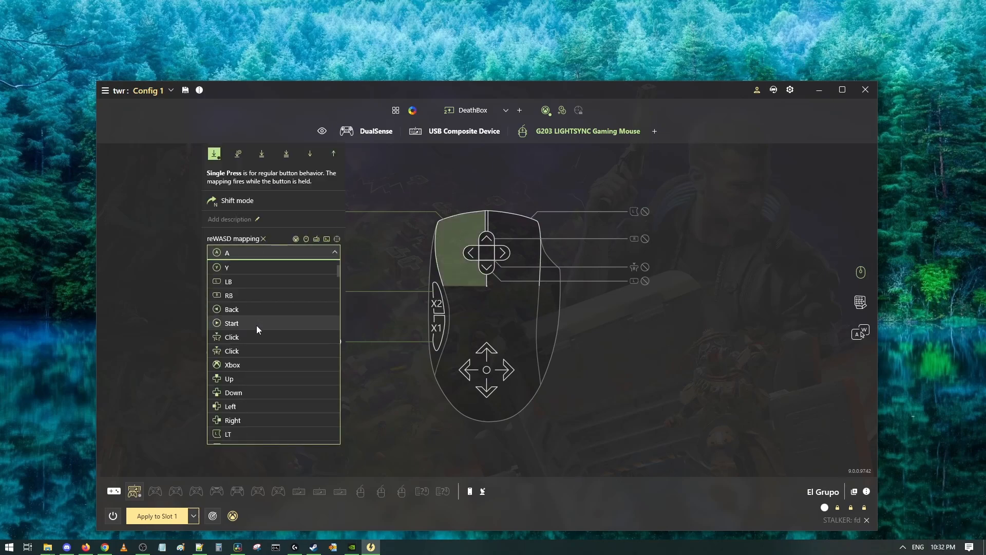
pyautogui.click(306, 239)
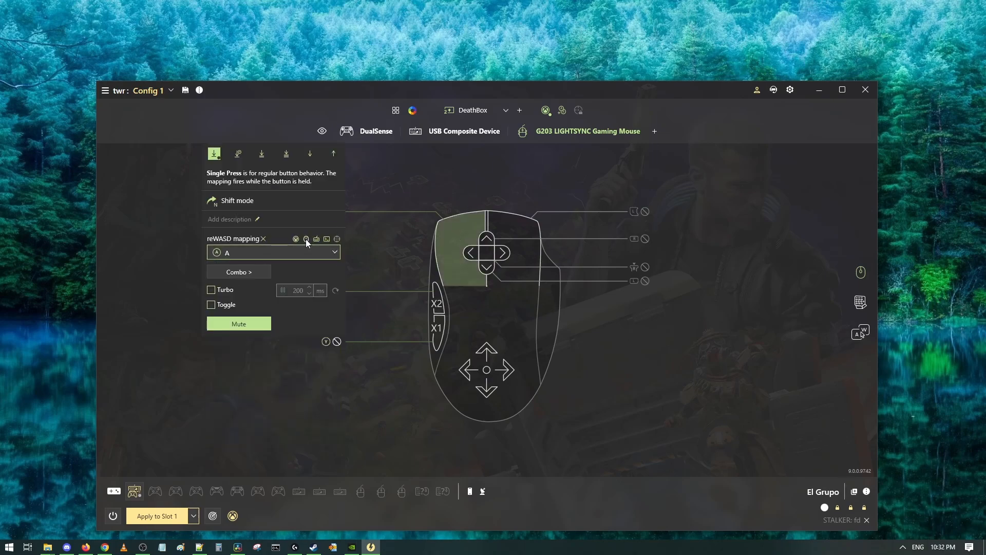
pyautogui.click(296, 251)
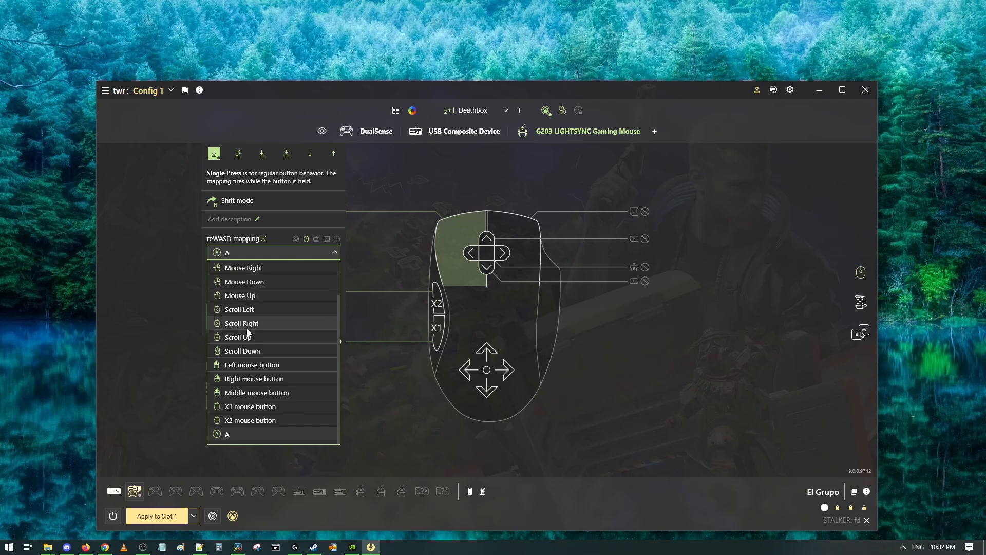
pyautogui.click(241, 367)
pyautogui.click(384, 411)
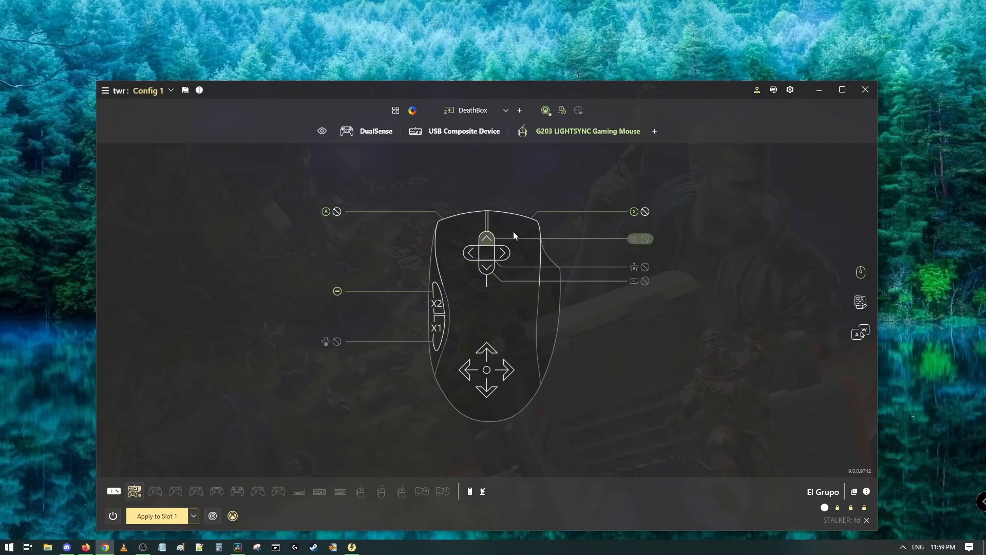
# - Compare the mouse and keyboard mappings of the AA Hipfire and DeathBox layers, including the movement keys
pyautogui.click(467, 109)
pyautogui.click(491, 126)
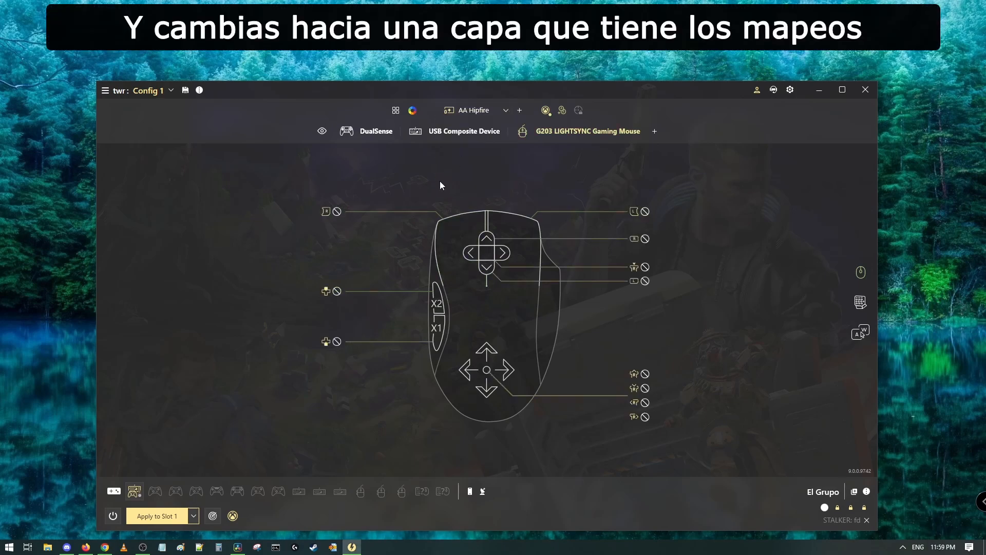
pyautogui.click(470, 111)
pyautogui.click(476, 167)
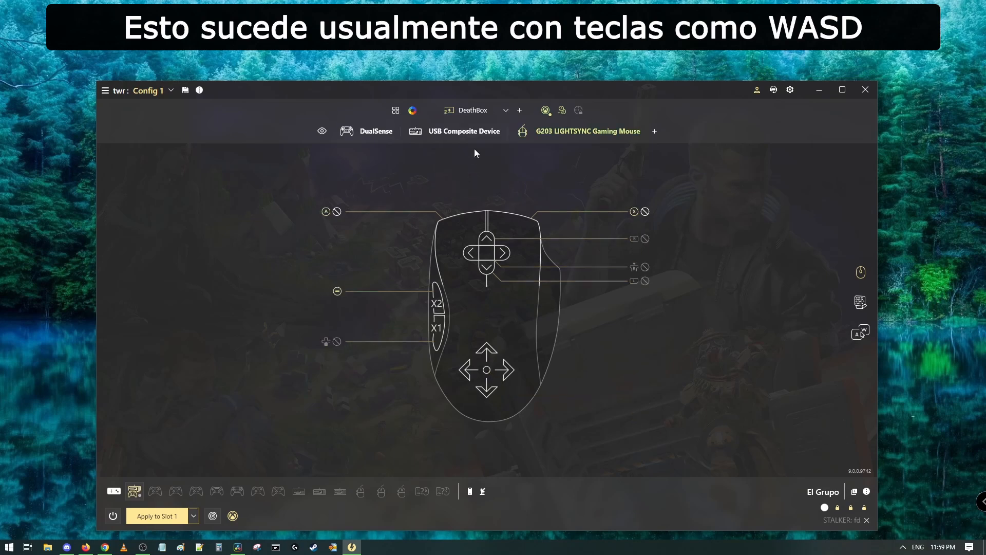
pyautogui.click(472, 131)
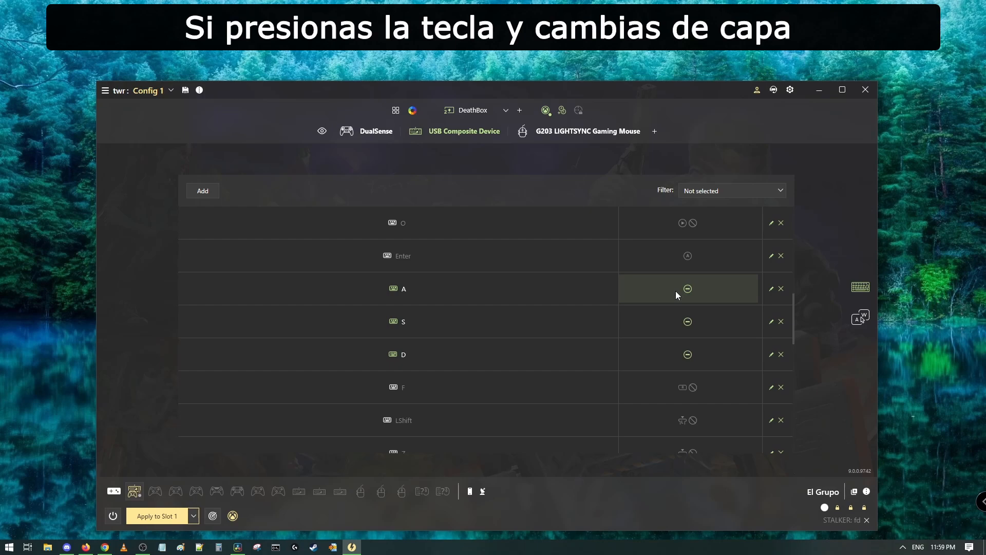
pyautogui.click(483, 114)
pyautogui.click(485, 132)
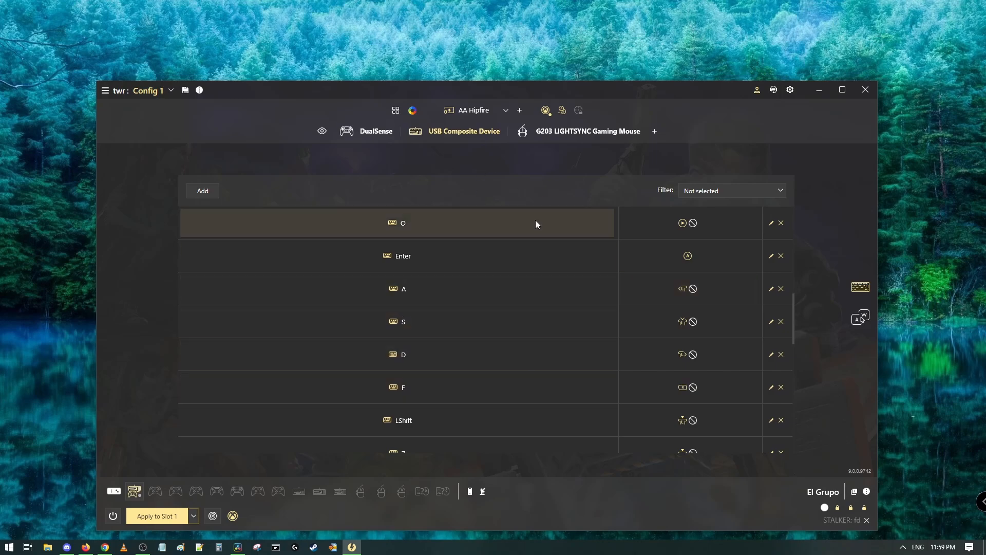
pyautogui.click(556, 132)
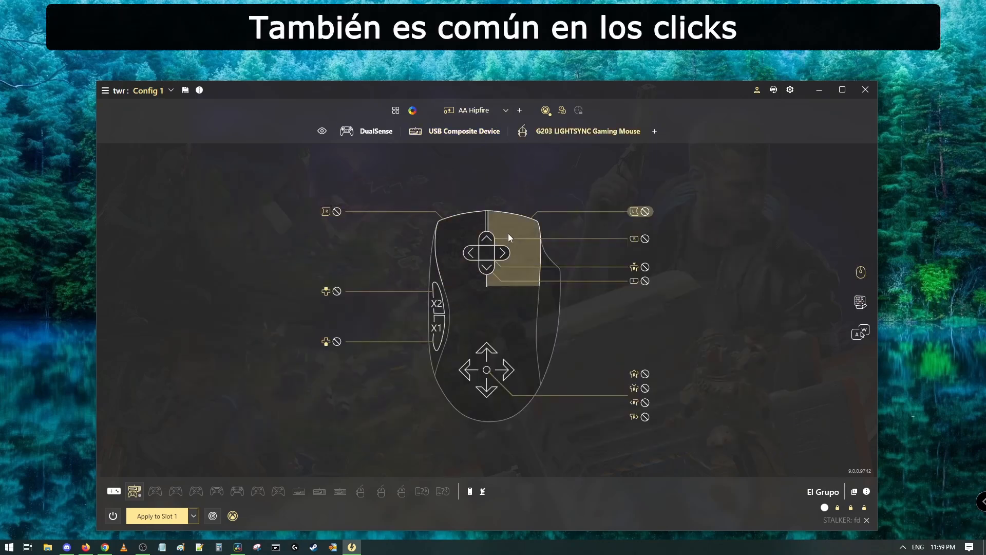
# - In the DeathBox layer, mute the X2 mouse button and map its Single Press to X2 mouse button
pyautogui.click(474, 113)
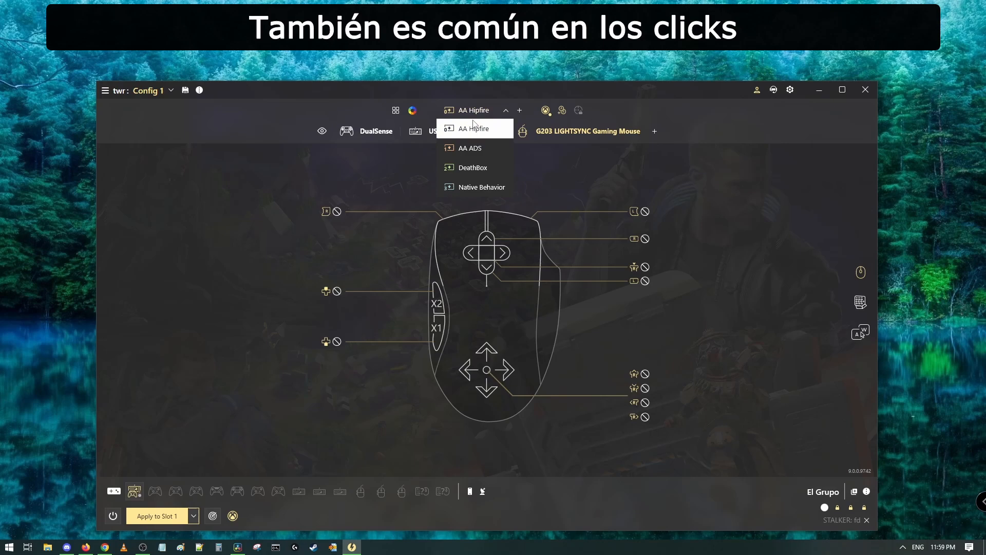
pyautogui.click(477, 169)
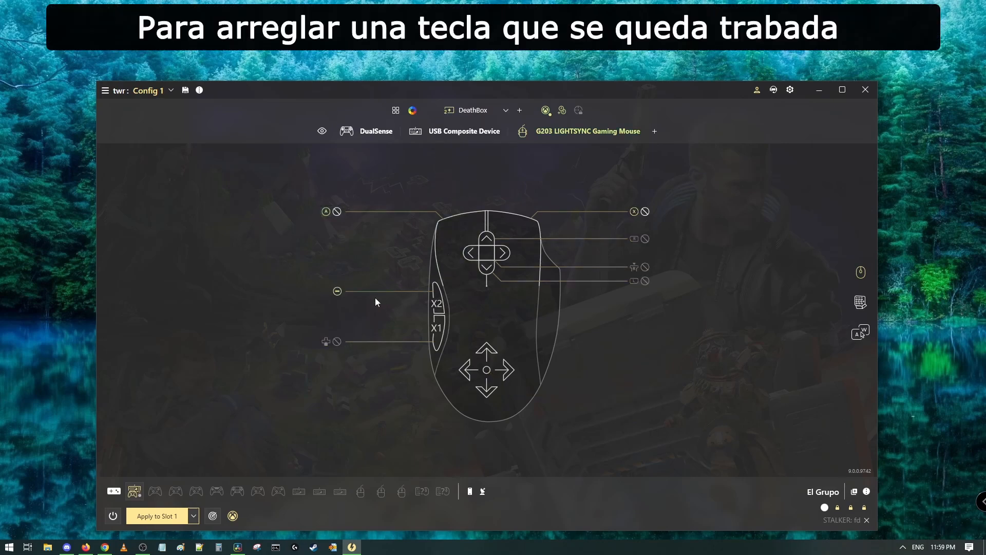
pyautogui.click(436, 304)
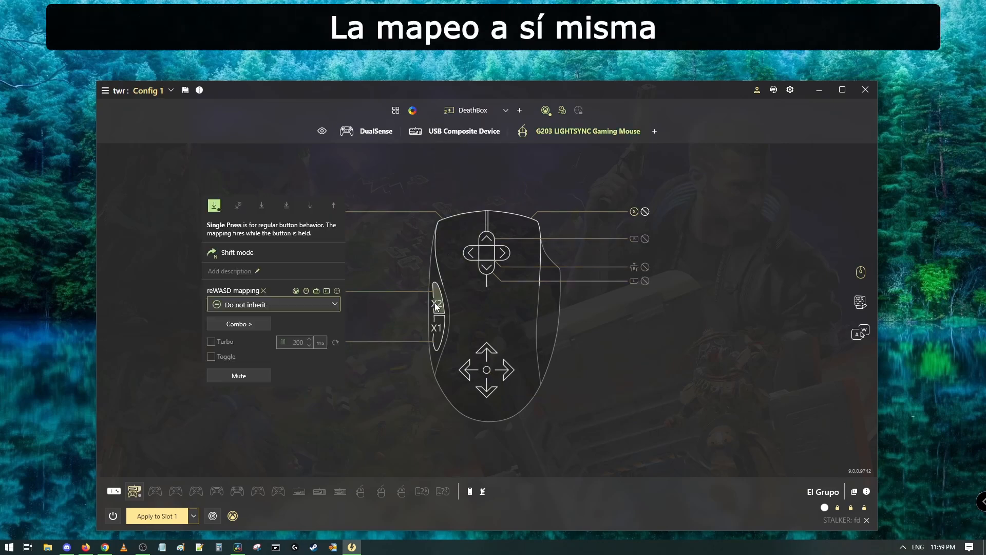
pyautogui.click(242, 377)
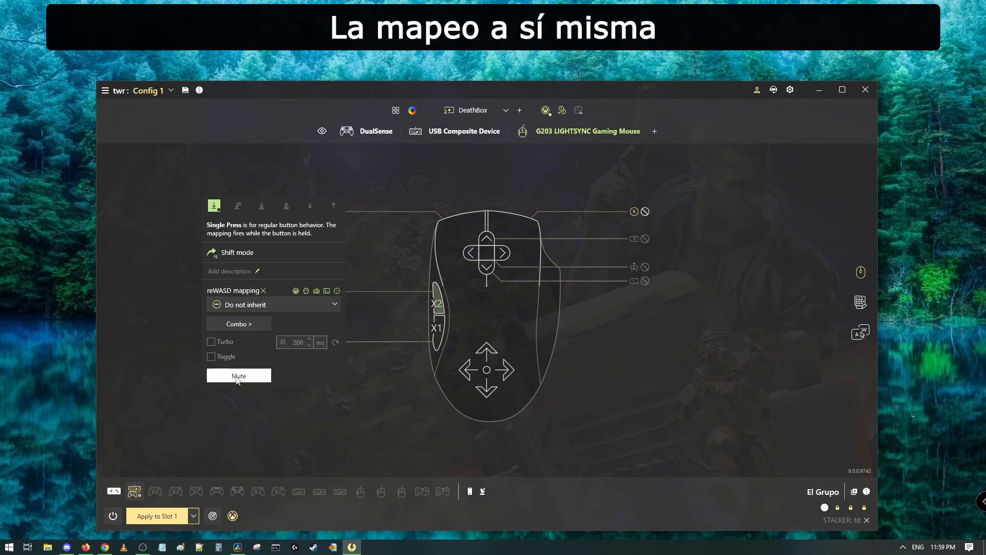
pyautogui.click(279, 304)
pyautogui.click(307, 291)
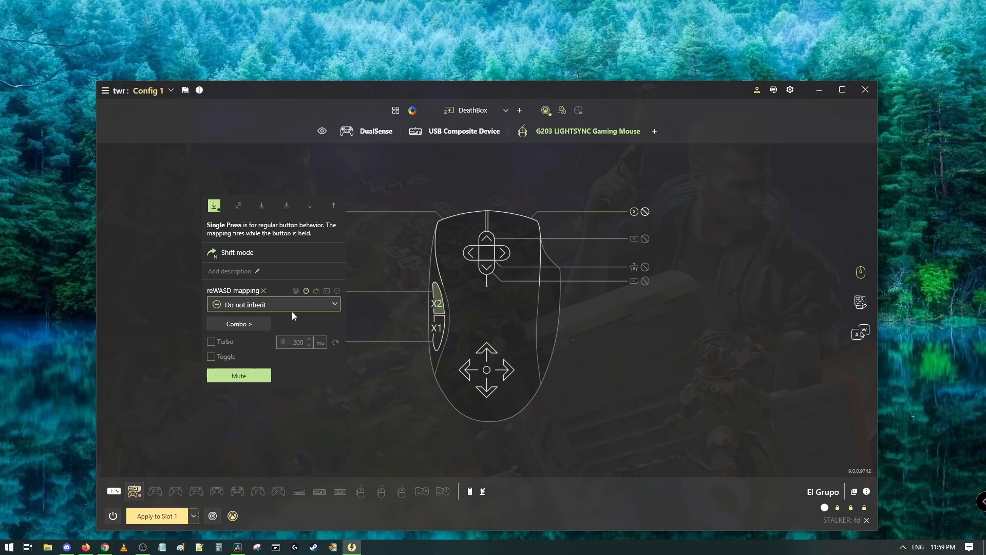
pyautogui.click(291, 307)
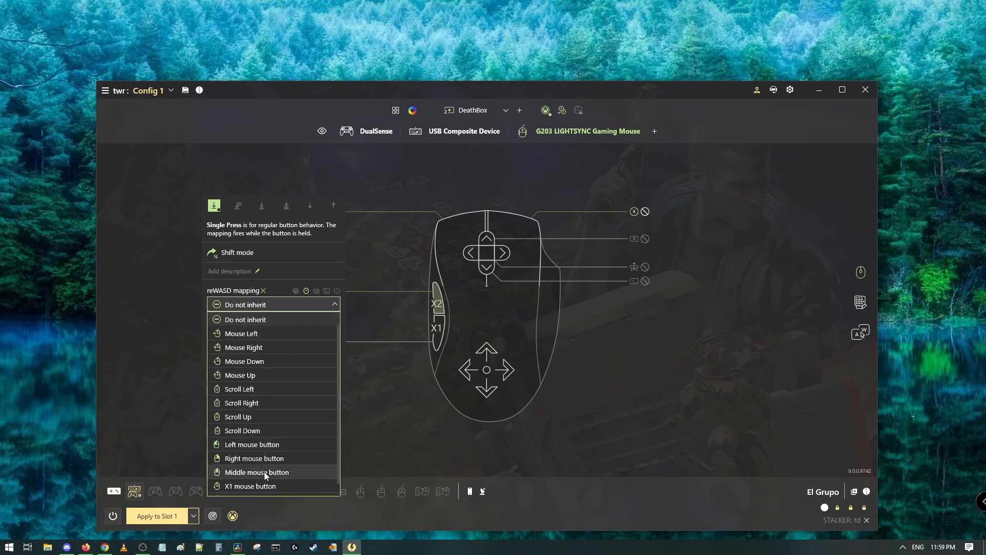
pyautogui.scroll(-1, 263, 488)
pyautogui.click(252, 486)
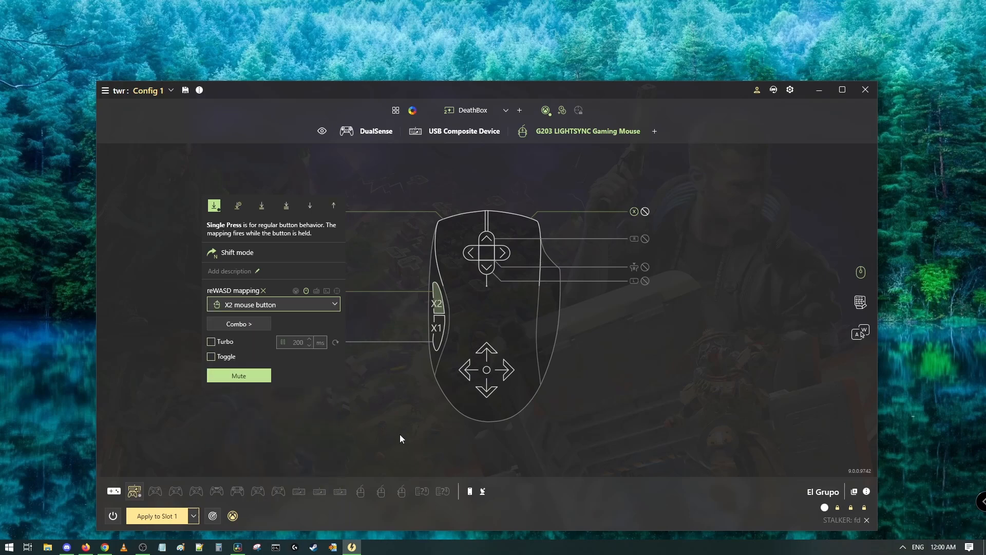
pyautogui.click(401, 433)
# - In the DeathBox layer's keyboard mappings, map the A key's Single Press to the keyboard key A
pyautogui.click(478, 131)
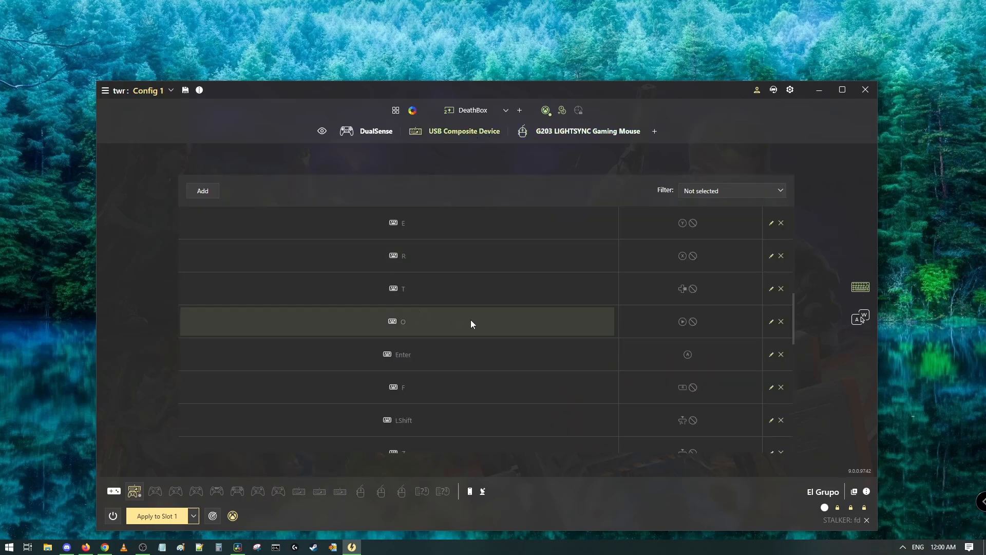
pyautogui.scroll(5, 597, 320)
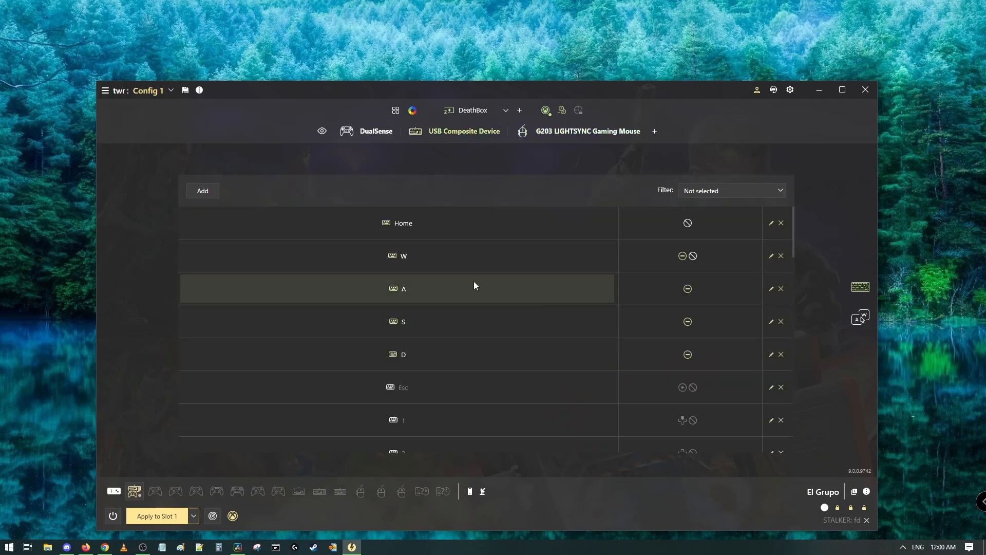
pyautogui.click(675, 287)
pyautogui.click(656, 315)
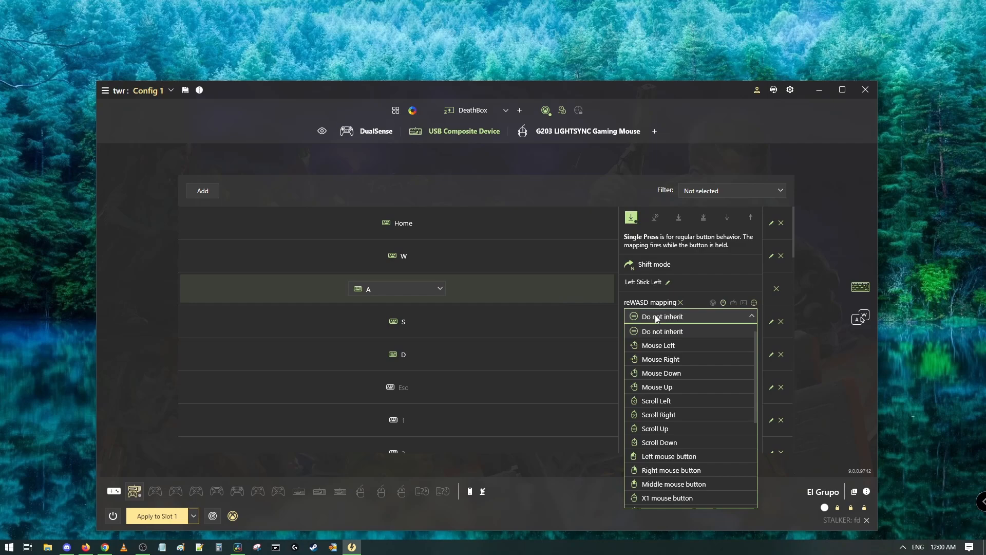
pyautogui.click(721, 316)
pyautogui.click(734, 302)
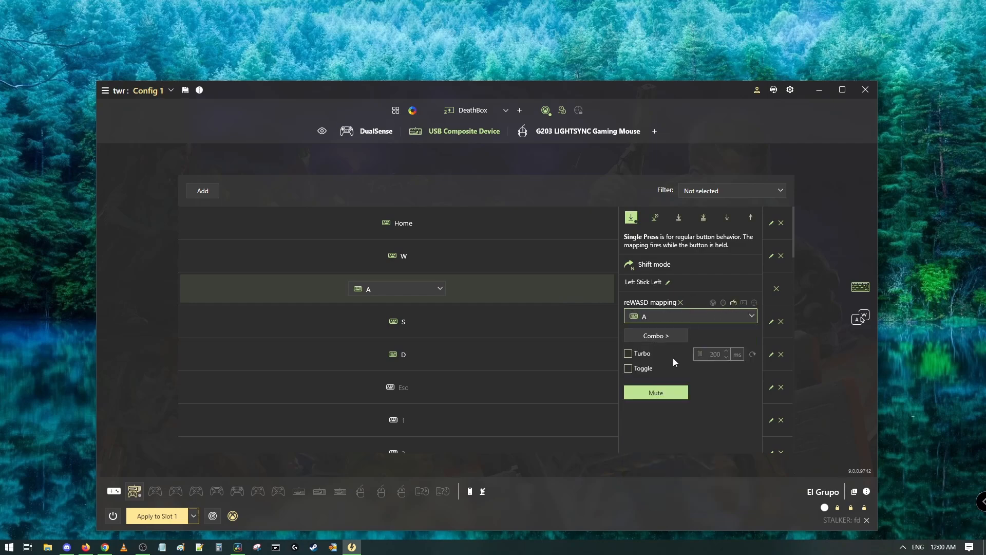
pyautogui.click(658, 464)
# - Map the S key's Single Press to the keyboard key S in the DeathBox layer
pyautogui.click(666, 331)
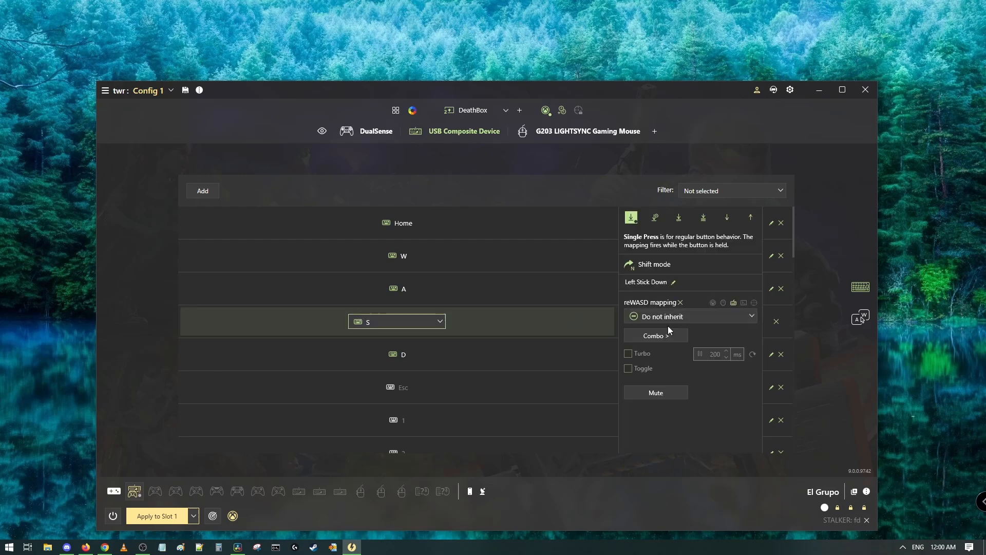
pyautogui.click(720, 316)
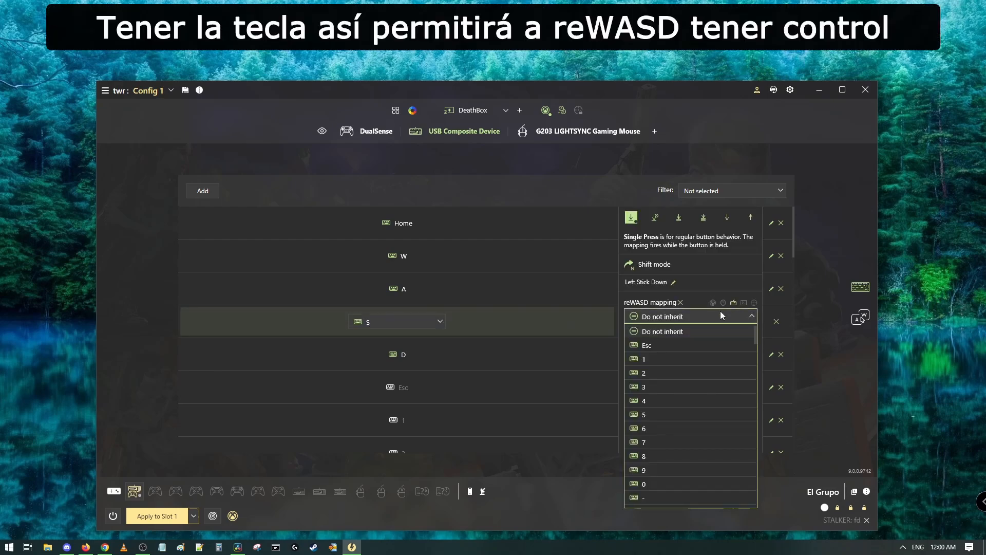
pyautogui.press('s')
pyautogui.click(519, 460)
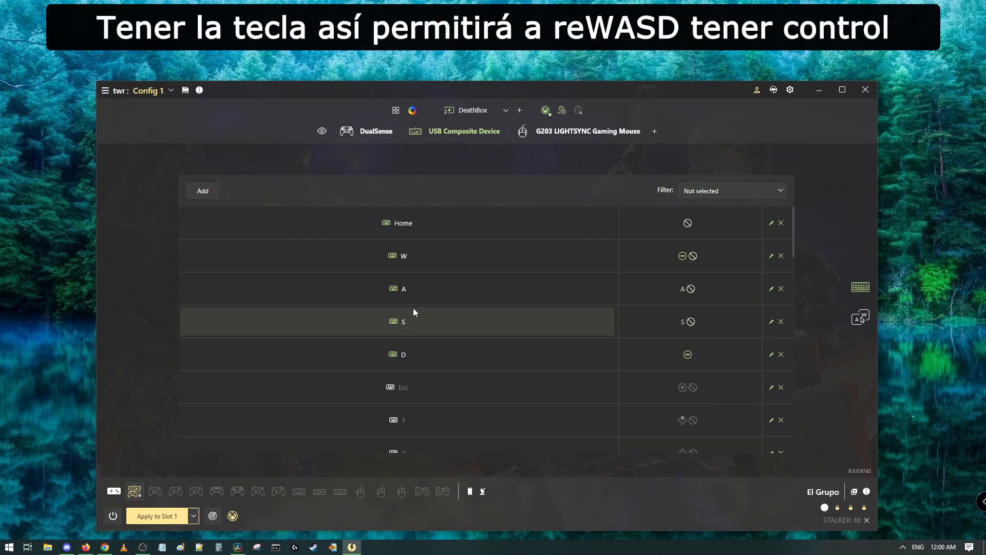
# - Map the W key's Single Press to the keyboard key W in the DeathBox layer
pyautogui.click(658, 252)
pyautogui.click(658, 317)
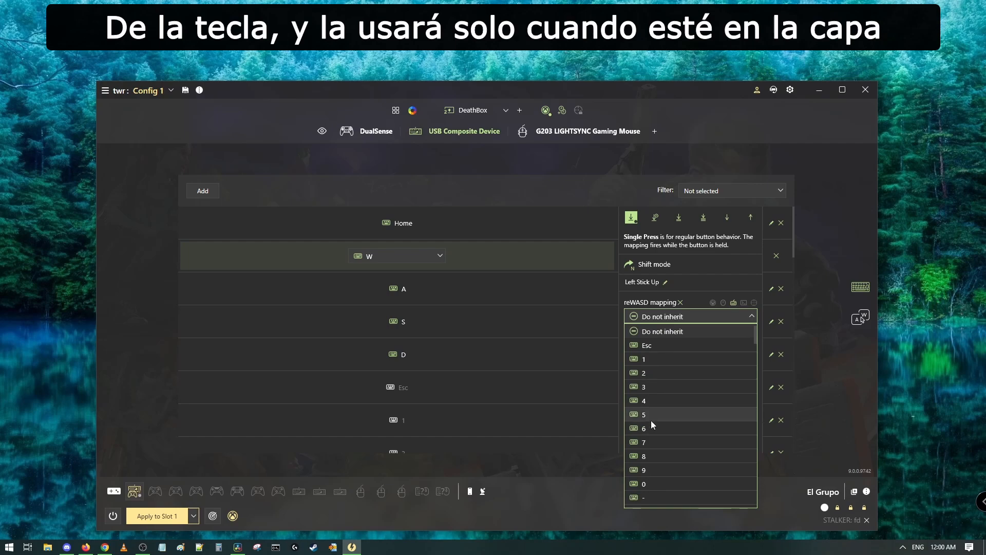
pyautogui.press('w')
pyautogui.click(652, 458)
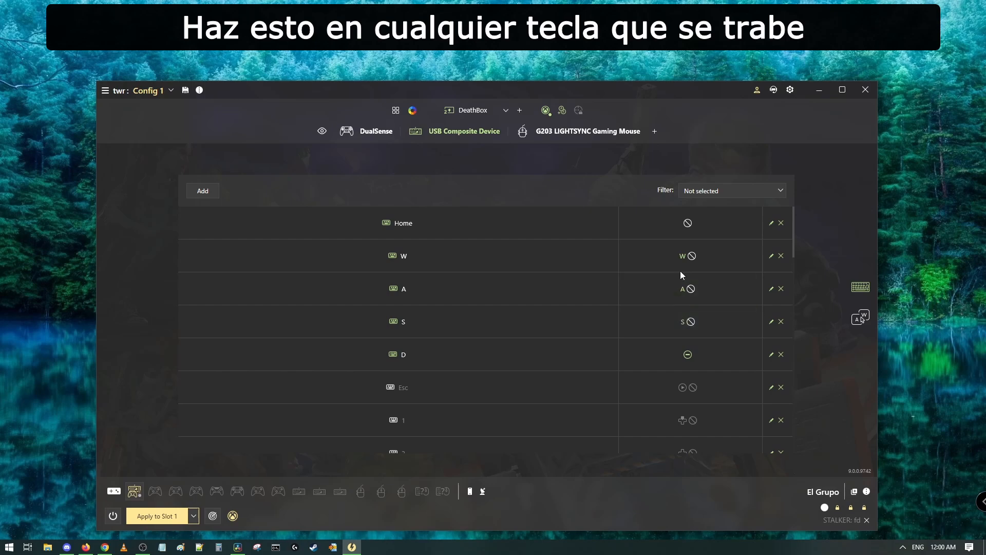
# - Switch from the DeathBox layer to the AA Hipfire layer with the keyboard mappings shown
pyautogui.click(470, 116)
pyautogui.click(473, 131)
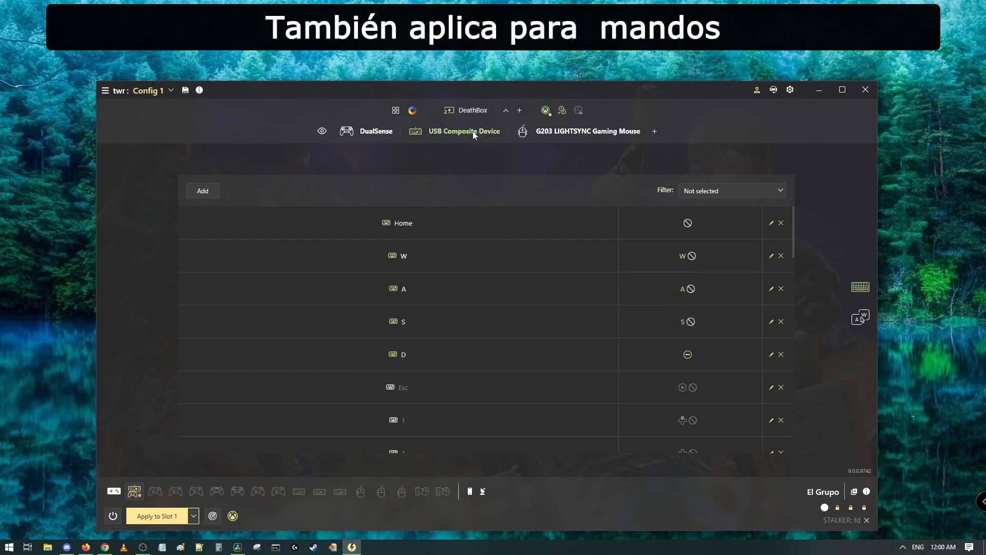